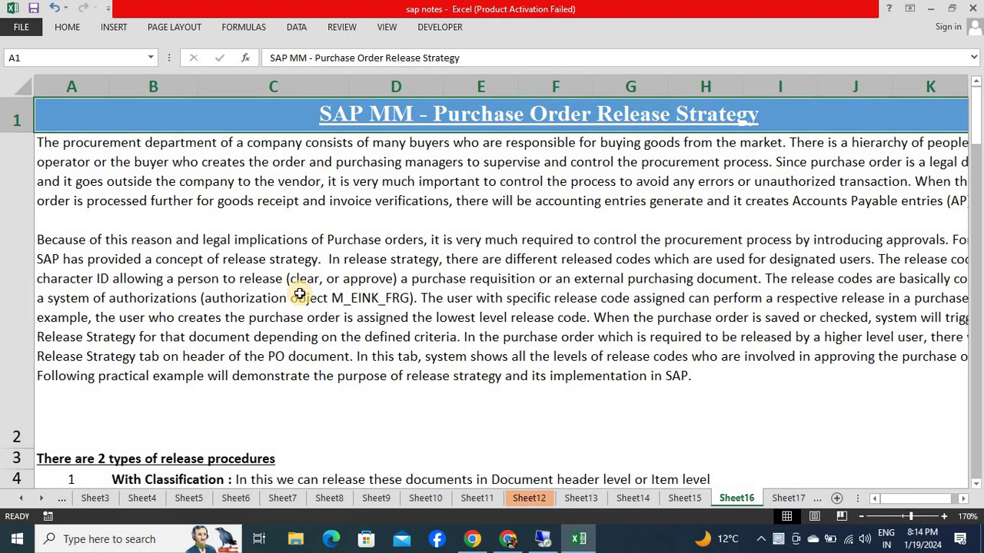
Read through the purchase order release strategy notes on Sheet16, from the title down past the list of release procedure steps
key(Down)
key(Down)
key(Down)
key(Down)
key(Down)
key(Down)
key(Down)
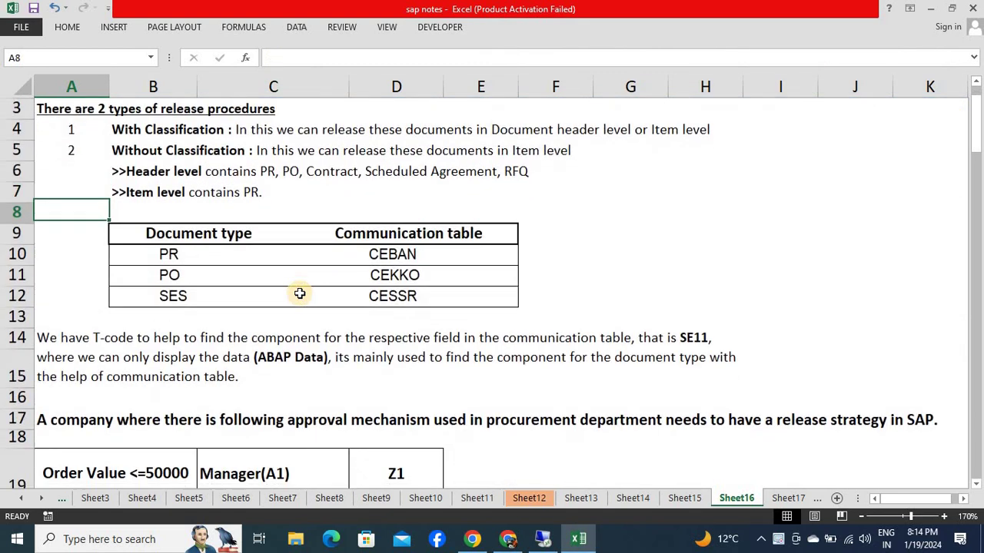
key(Down)
key(Down)
key(Down)
key(Down)
key(Down)
key(Down)
key(Down)
key(Down)
key(Down)
key(Down)
key(Down)
key(Down)
key(Down)
key(Down)
key(Down)
key(Down)
key(Down)
key(Down)
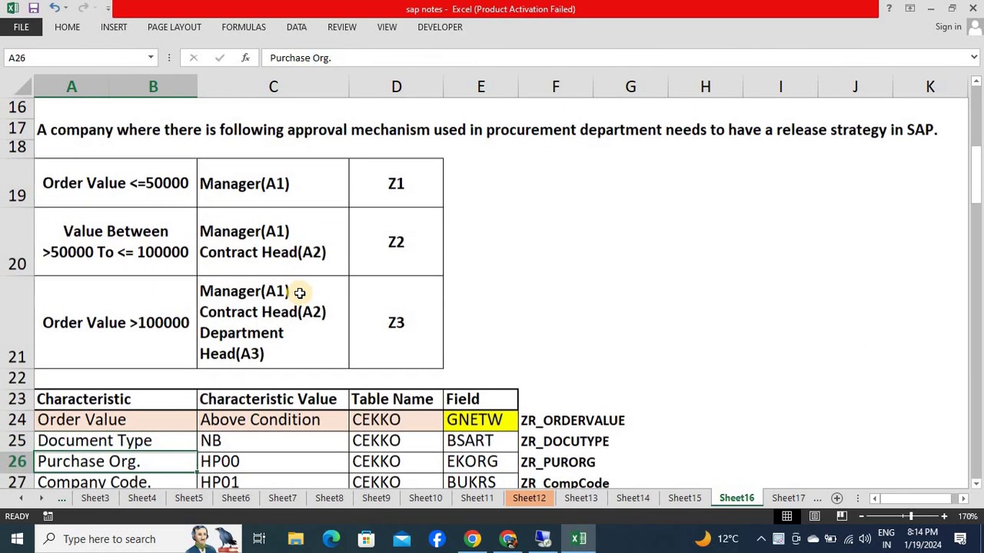
key(Down)
key(Down)
key(Down)
key(Down)
key(Down)
key(Down)
key(Down)
key(Down)
key(Down)
key(Down)
key(Down)
key(Down)
key(Down)
key(Down)
key(Down)
key(Down)
key(Down)
key(Down)
key(Down)
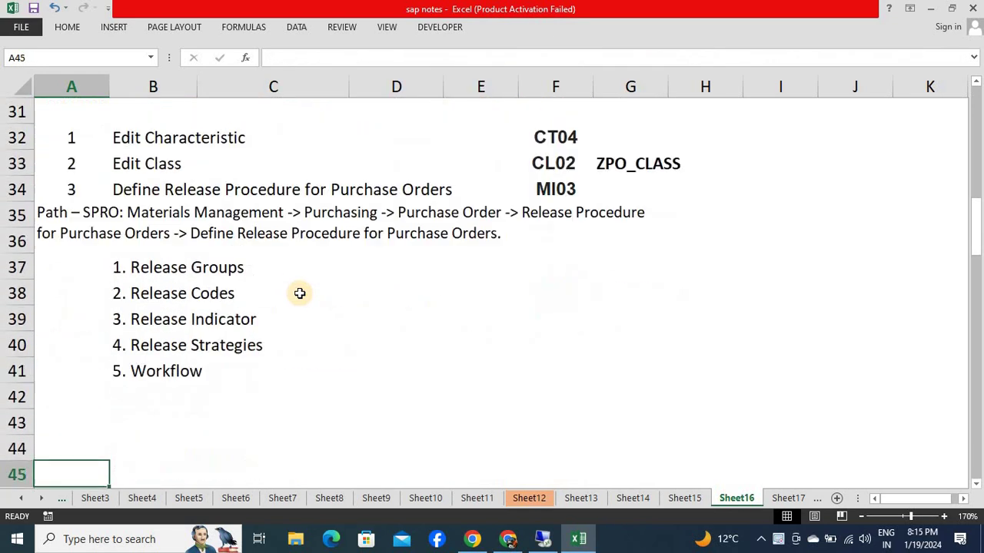
key(Down)
key(Down)
key(Down)
key(Down)
key(Down)
key(Down)
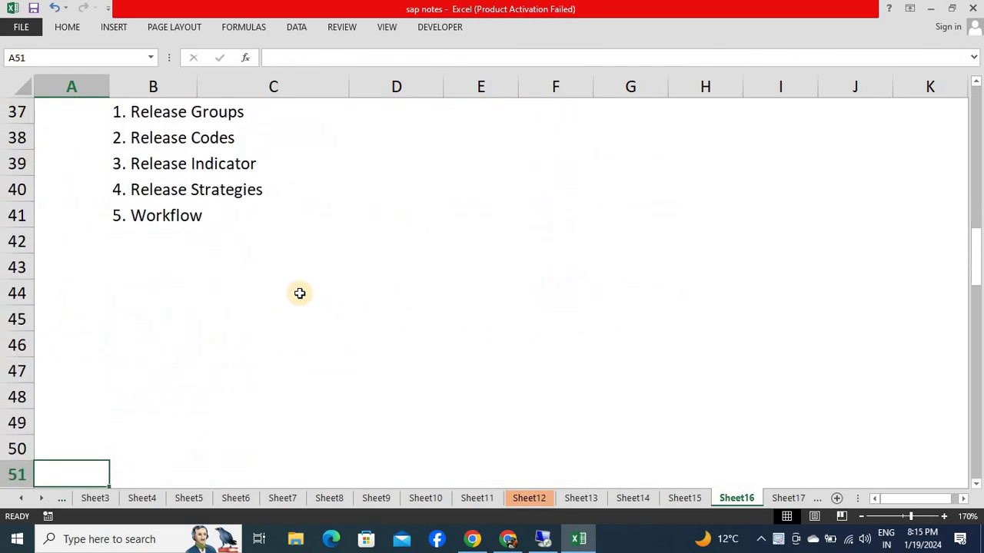
Check the SE11 notes on Sheet17, and return to the beginning of Sheet16
click(787, 498)
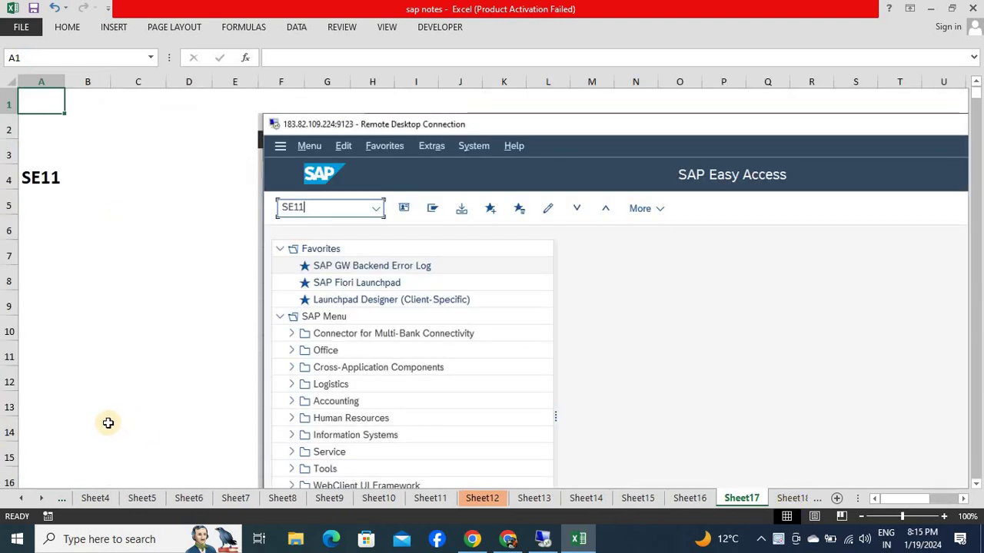
click(108, 423)
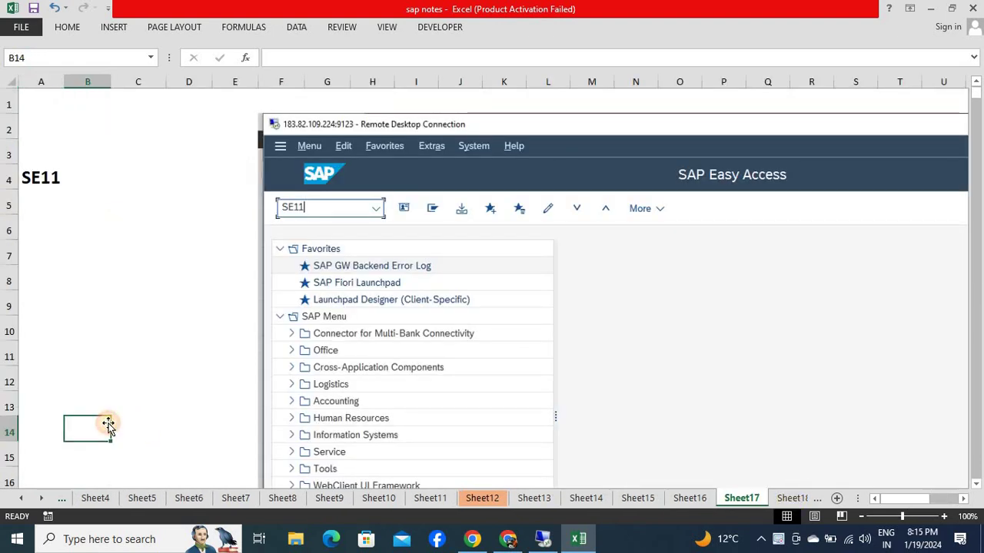
click(692, 499)
click(249, 375)
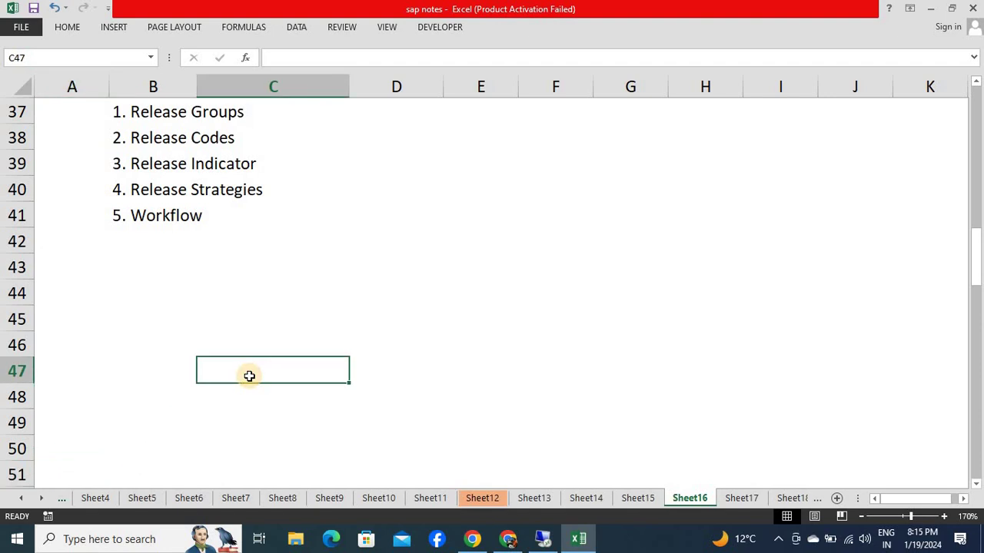
key(ctrl+Home)
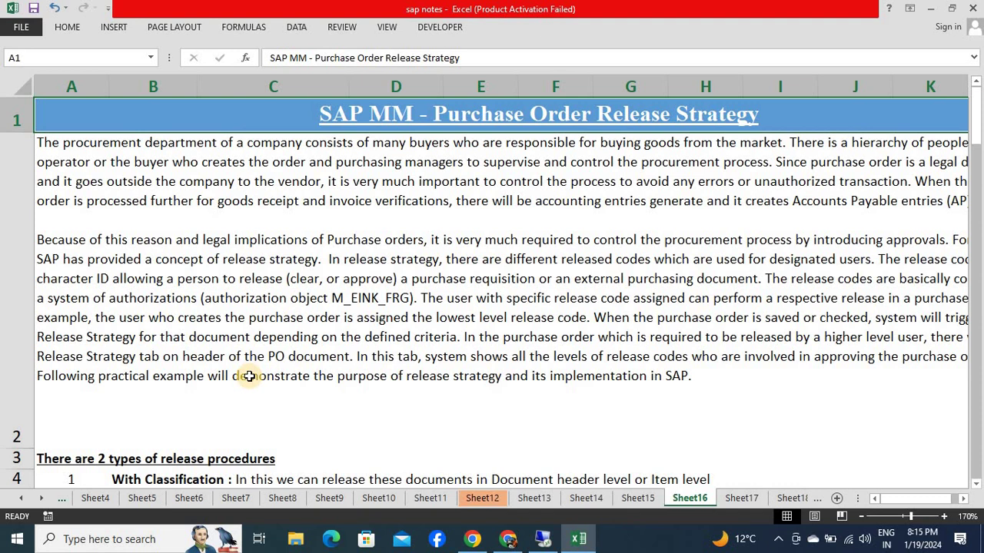
Examine the approval mechanism table on Sheet16, going through each order value range and its approvers
click(419, 317)
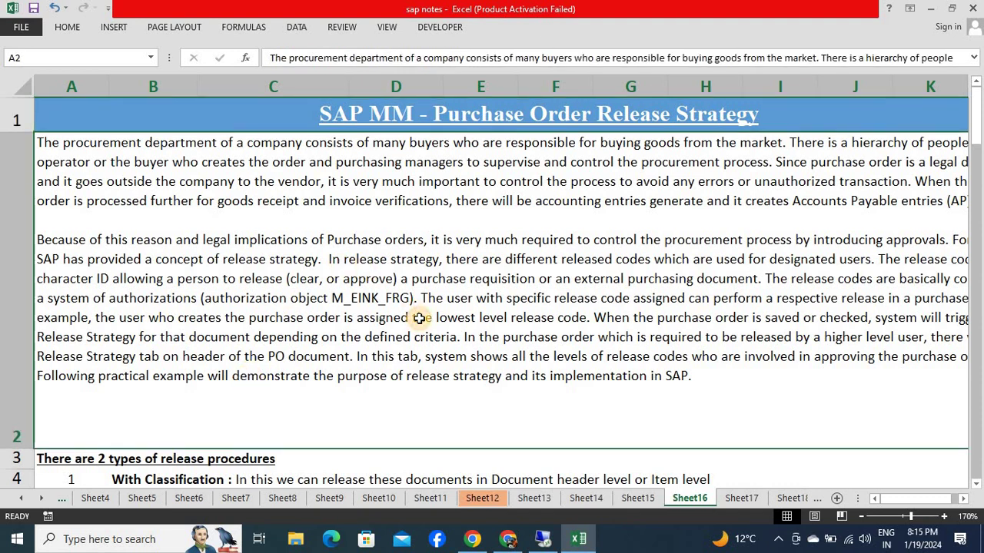
key(Down)
key(Down)
key(Down)
key(Down)
key(Down)
key(Down)
key(Down)
key(Down)
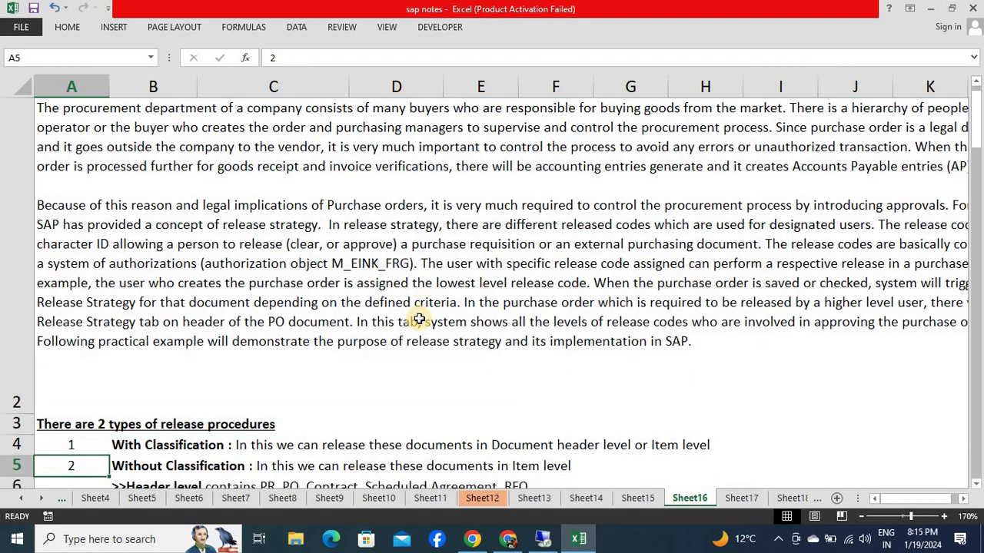
key(Down)
key(Down)
key(Down)
key(Down)
key(Down)
key(Down)
key(Down)
key(Down)
key(Down)
key(Down)
key(Down)
key(Down)
key(Down)
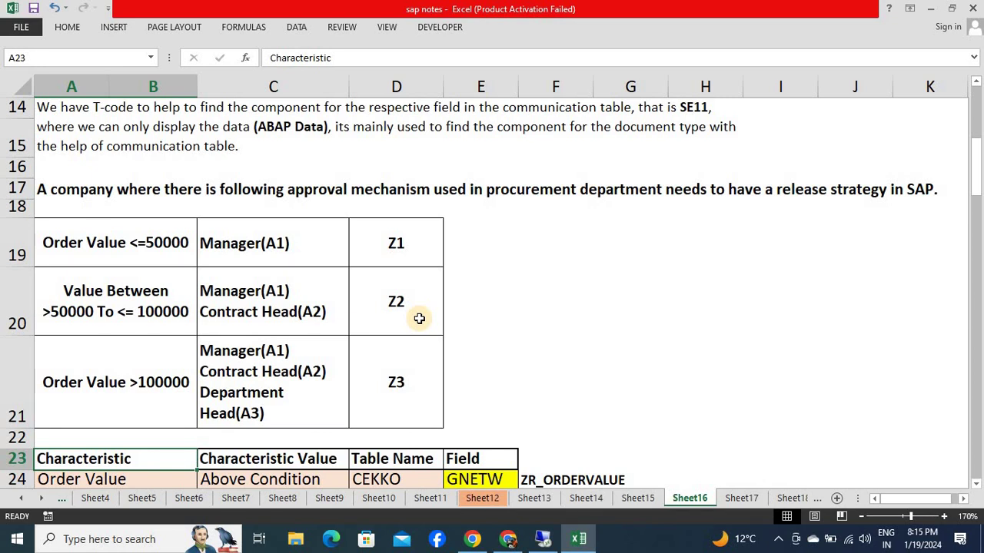
click(80, 240)
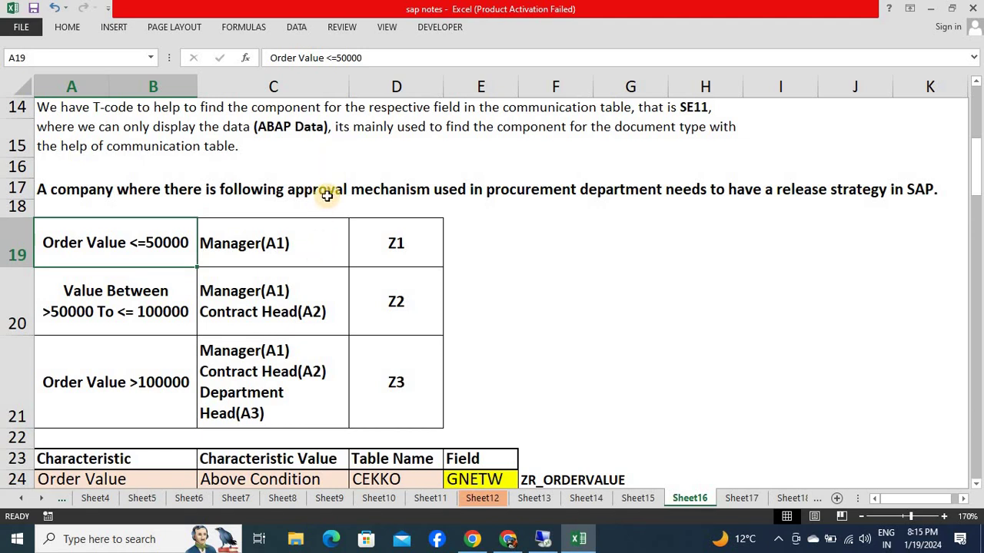
click(277, 254)
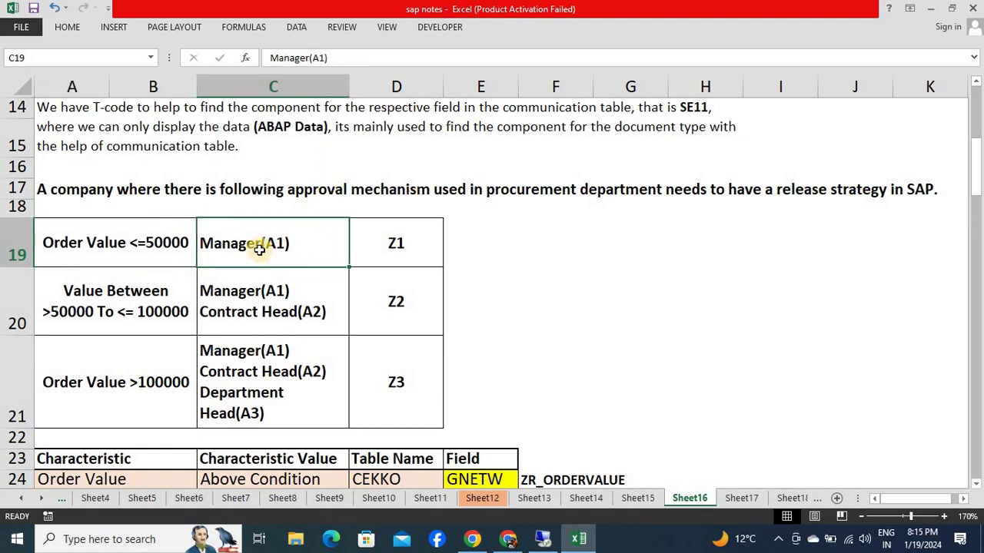
shift+click(136, 248)
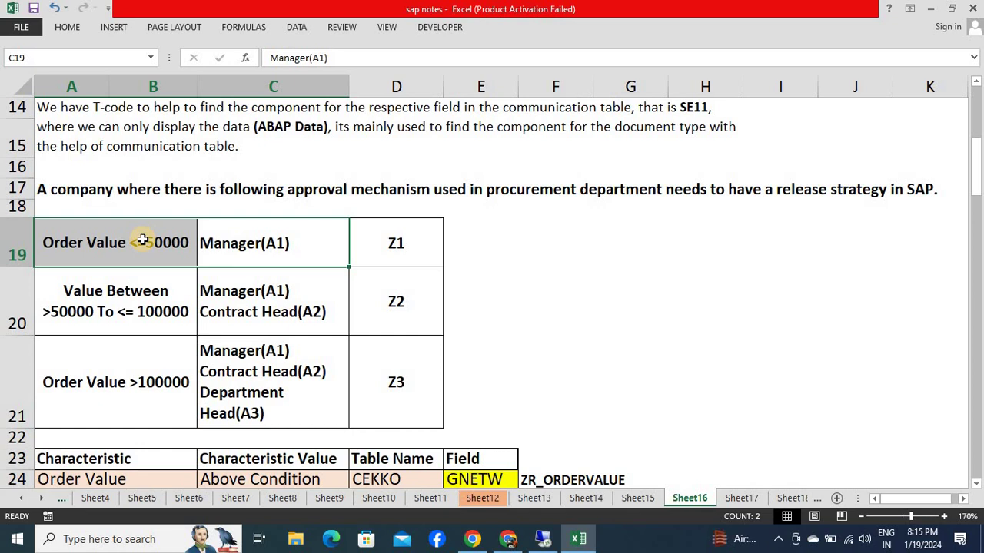
click(119, 309)
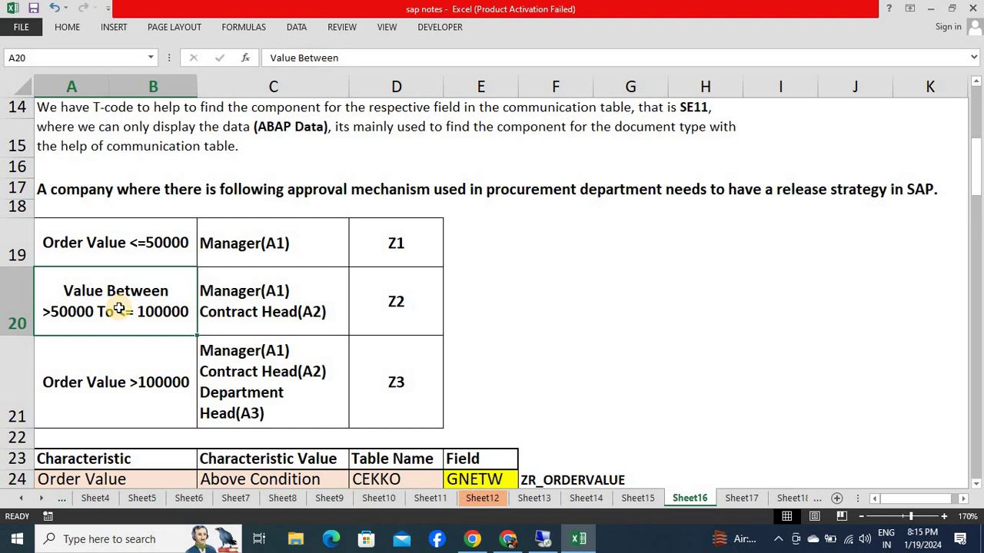
click(245, 313)
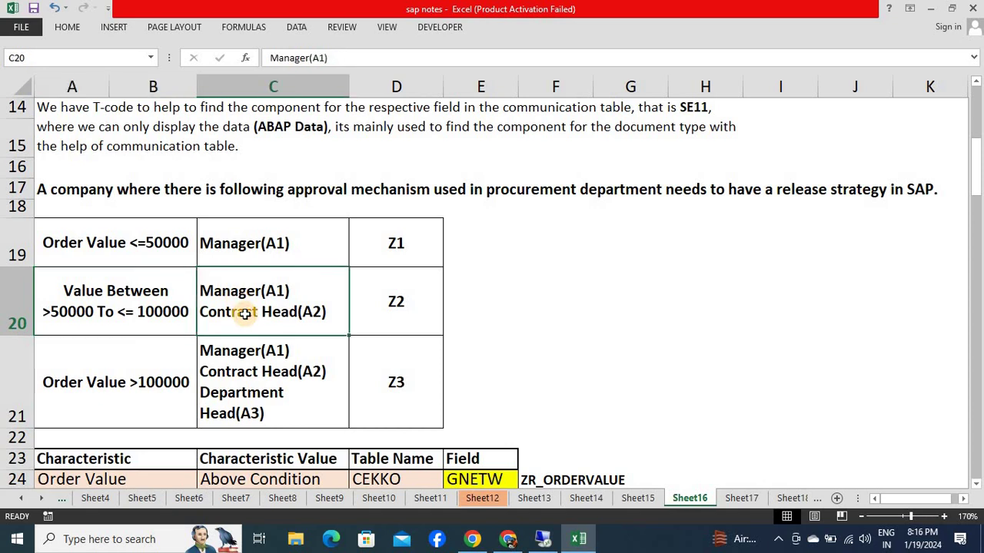
click(108, 382)
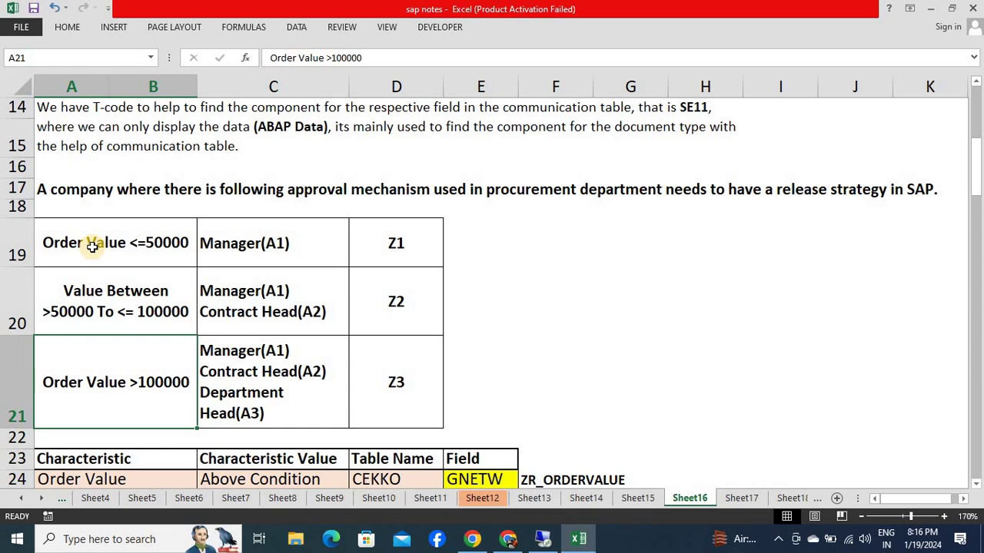
drag(91, 246, 238, 249)
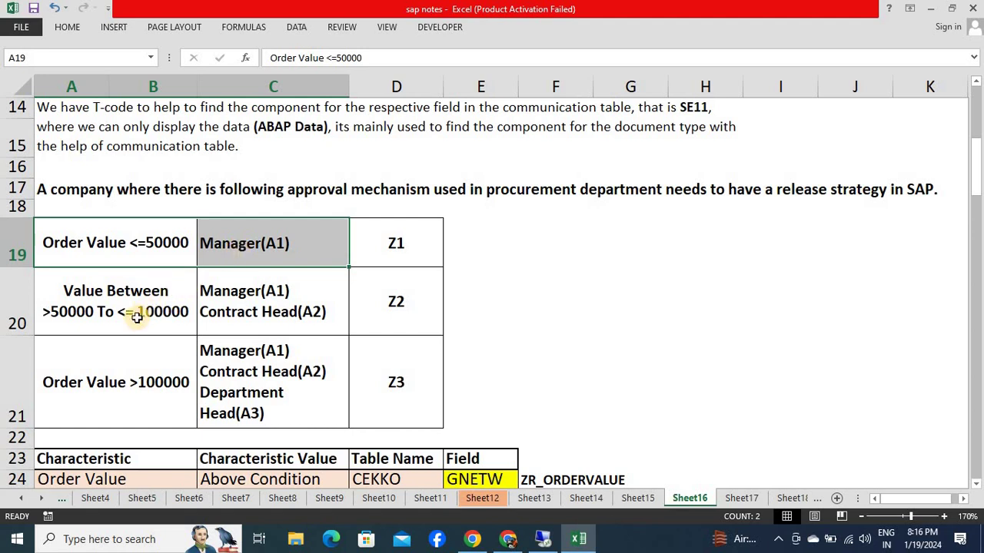
drag(134, 314, 328, 296)
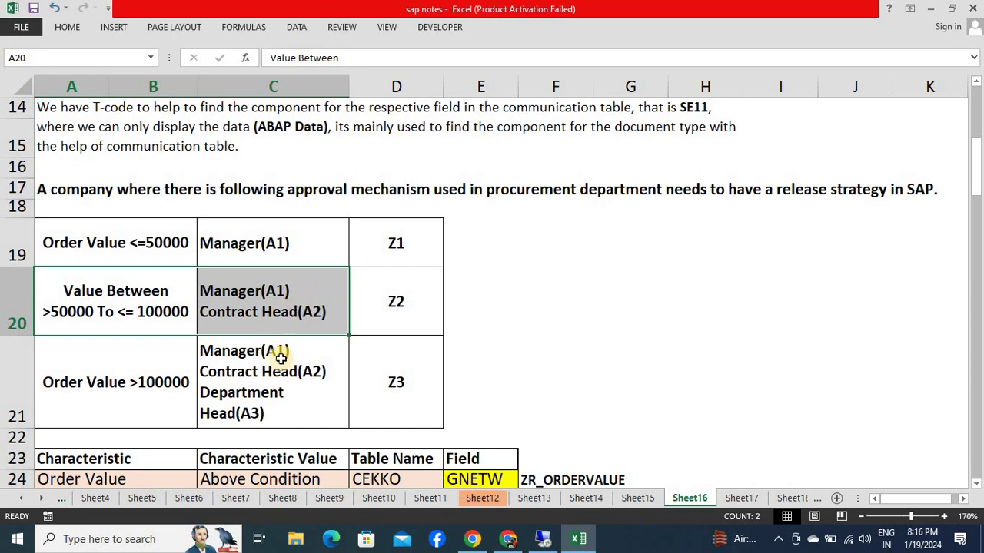
click(146, 402)
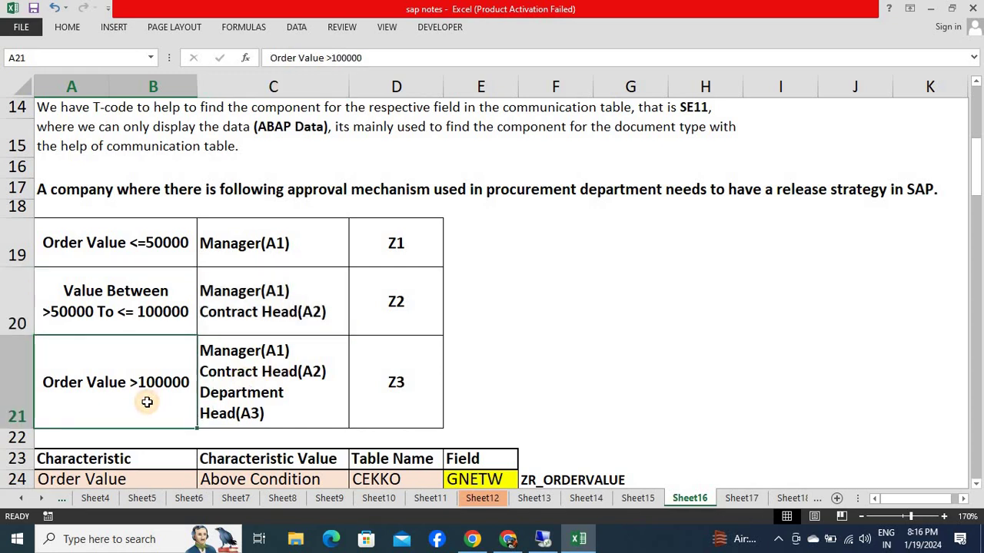
click(293, 356)
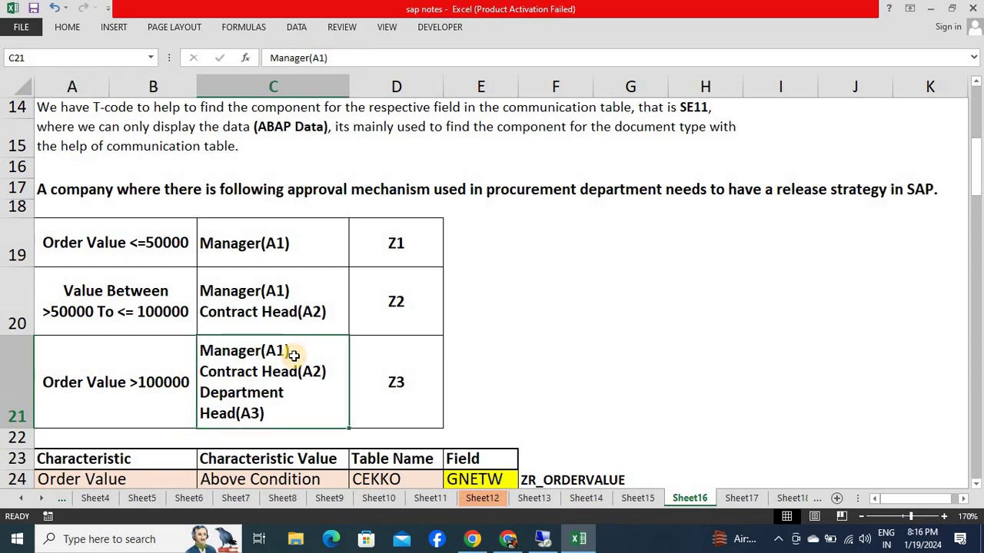
Examine the characteristics table in rows 24 to 28, including its characteristic values, table names and fields
key(Down)
key(Down)
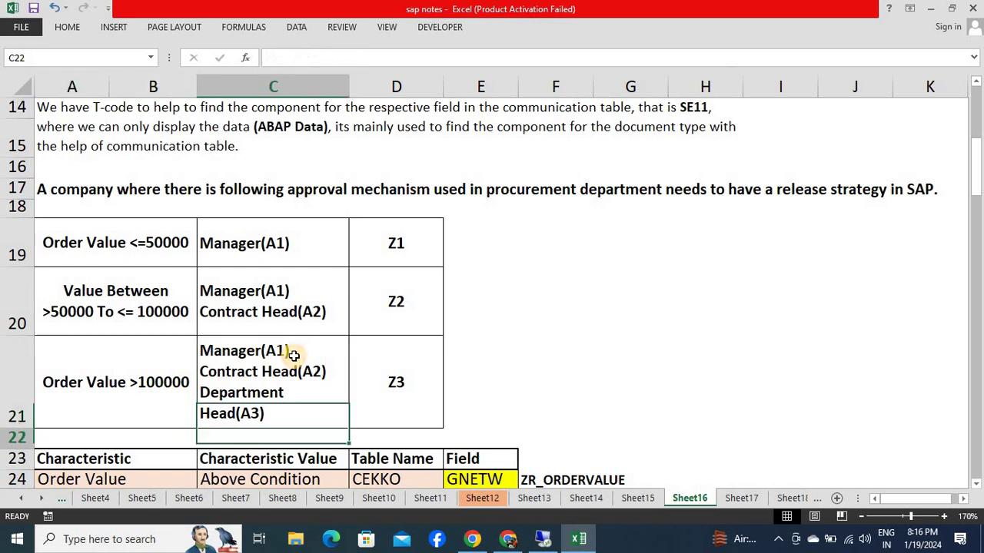
key(Down)
key(Down)
key(Down)
key(Down)
key(Down)
key(Down)
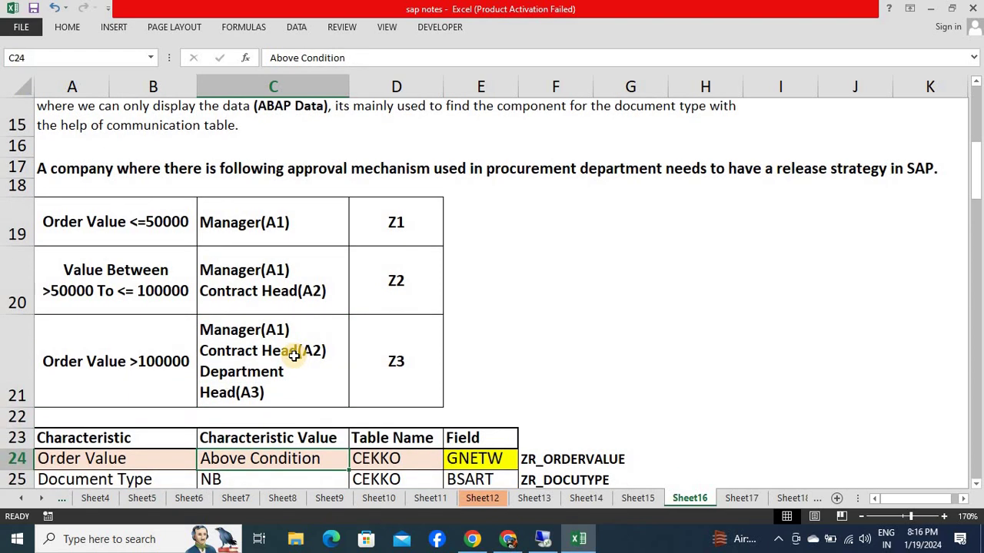
key(Down)
key(Down)
key(Down)
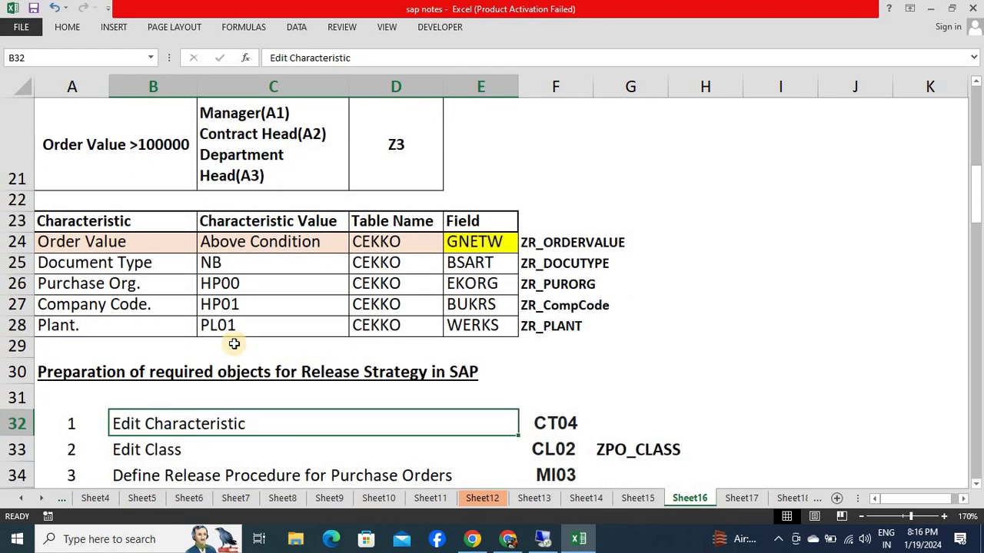
drag(116, 242, 230, 243)
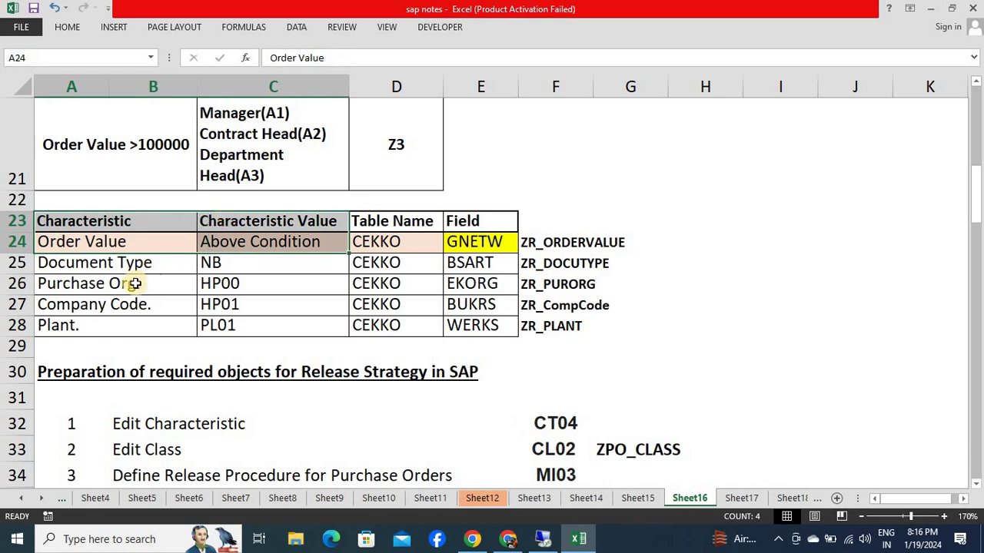
drag(141, 261, 274, 247)
drag(154, 282, 274, 281)
drag(132, 306, 276, 283)
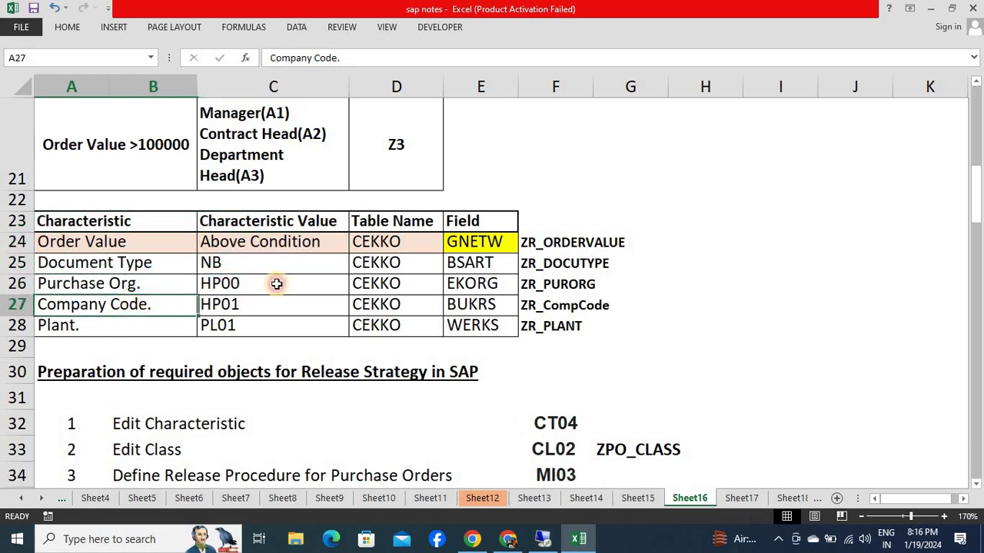
click(146, 334)
drag(263, 246, 298, 332)
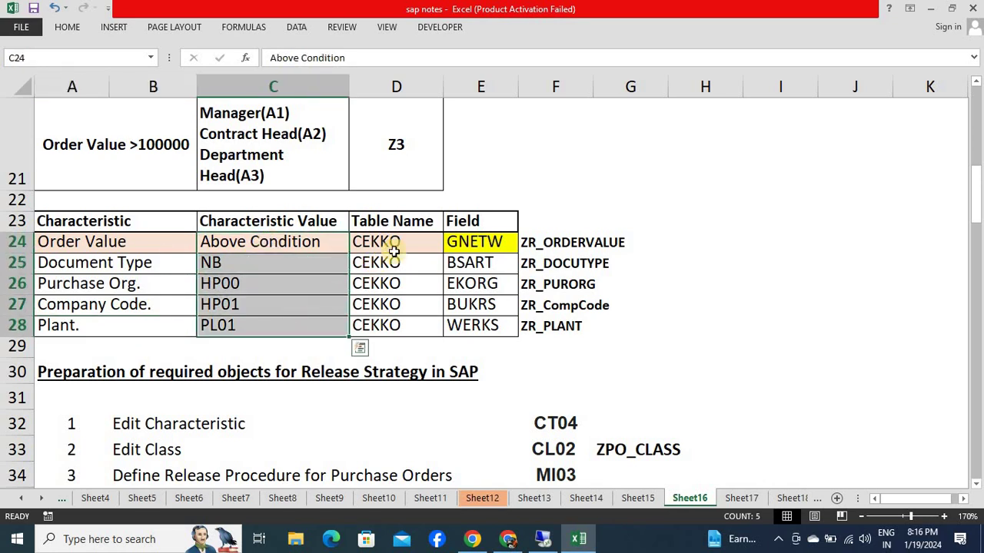
drag(395, 246, 417, 328)
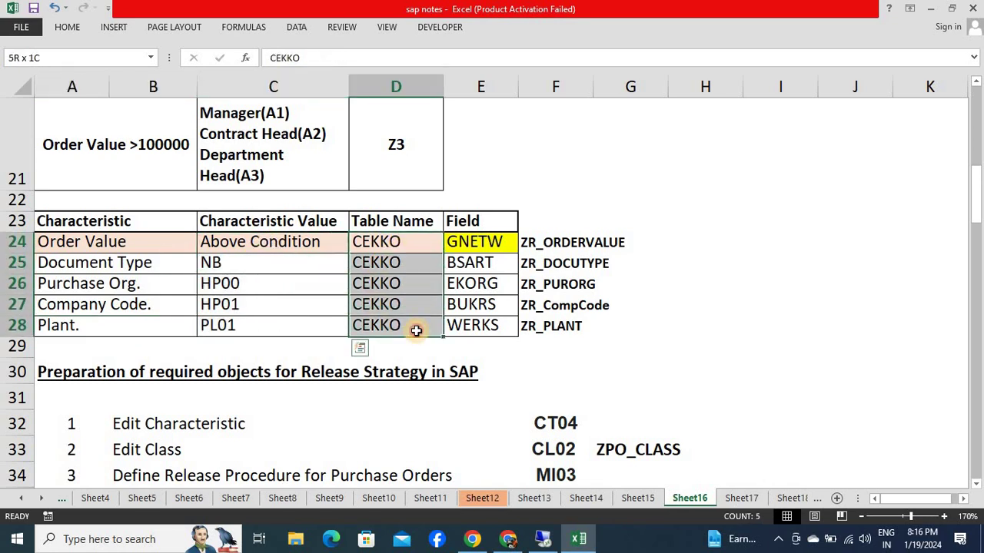
drag(479, 243, 481, 321)
click(475, 243)
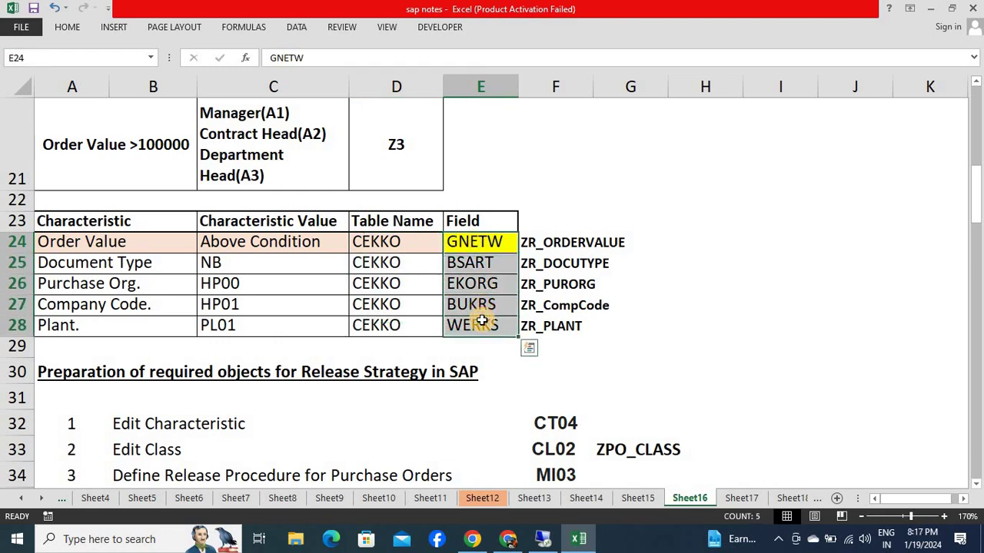
Review the communication tables for the PR, PO and SES document types in rows 10 to 12
key(Left)
key(Left)
key(Up)
key(Up)
key(Up)
key(Up)
key(Up)
key(Up)
key(Up)
key(Up)
key(Up)
key(Up)
key(Up)
key(Up)
key(Up)
key(Up)
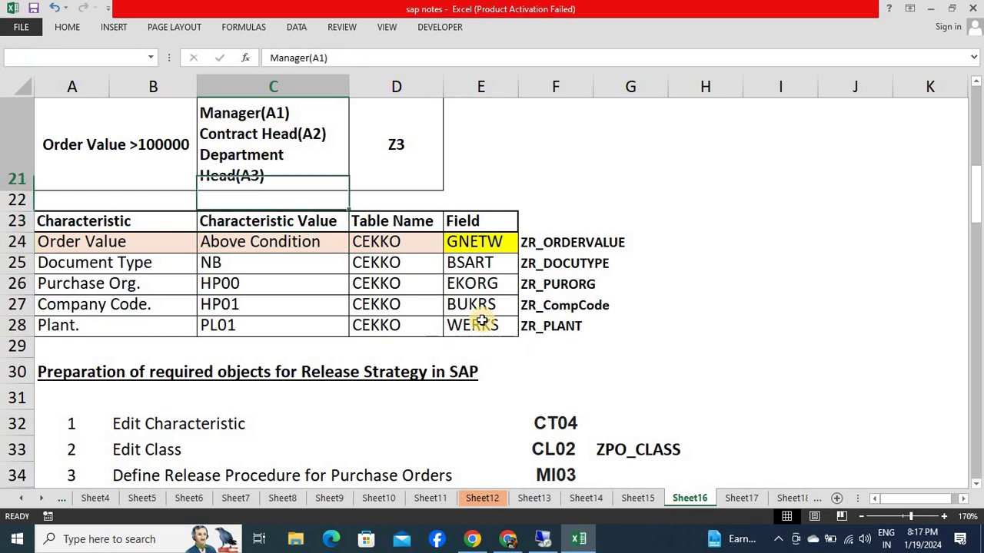
key(Up)
key(Up)
key(Up)
key(Down)
key(Down)
key(Down)
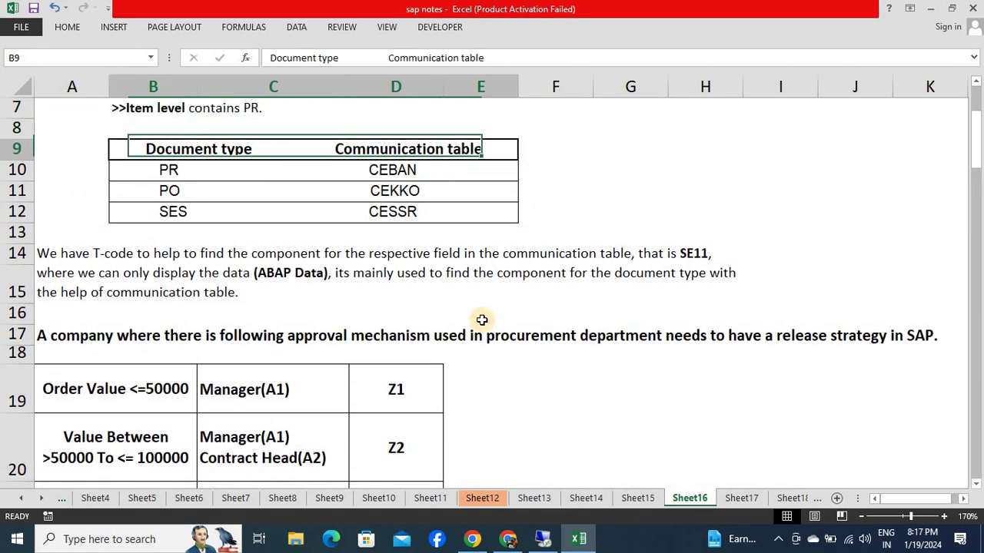
key(Left)
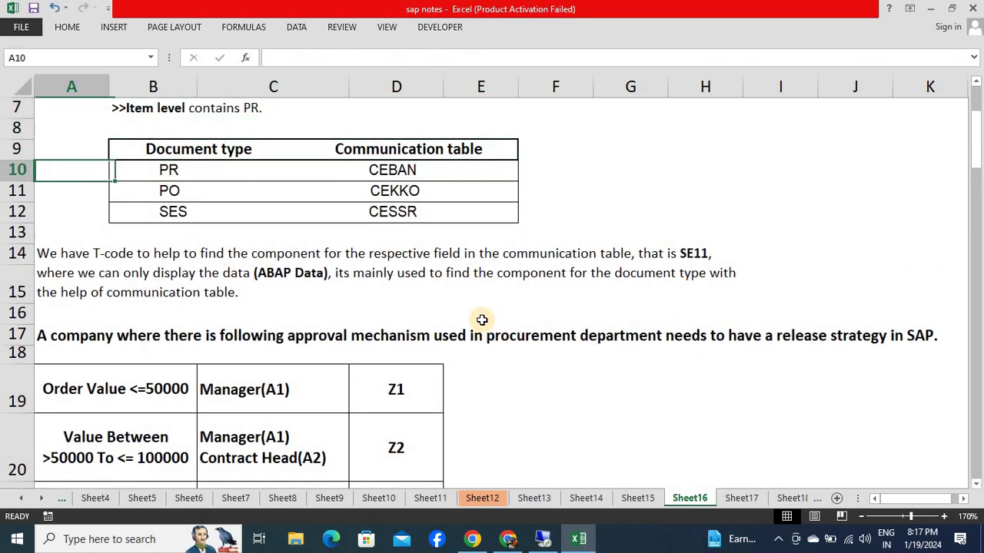
key(Right)
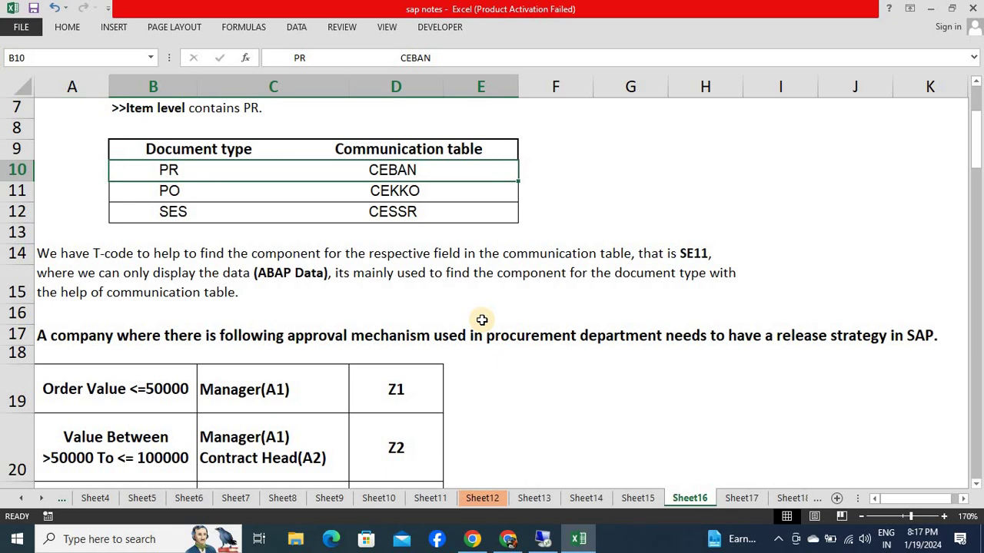
key(Down)
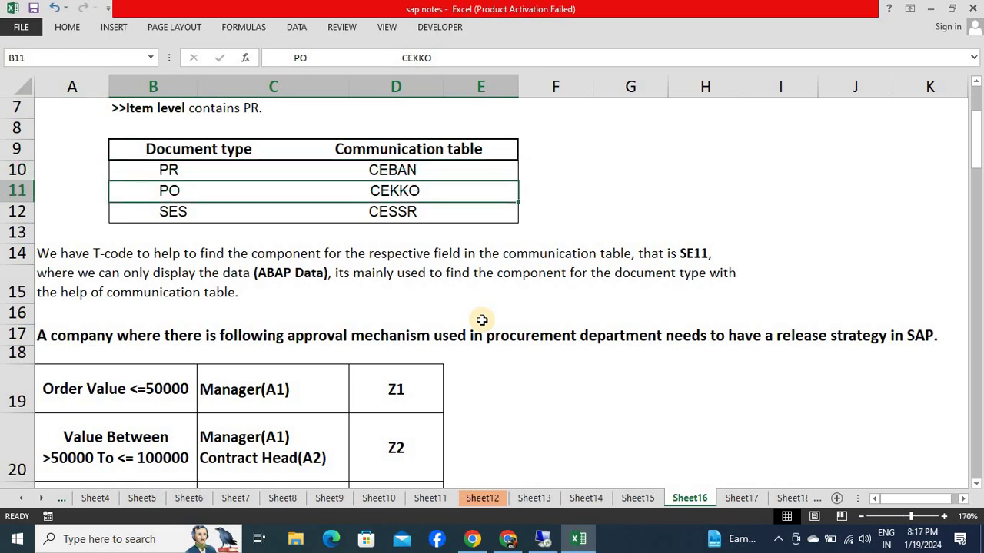
key(Down)
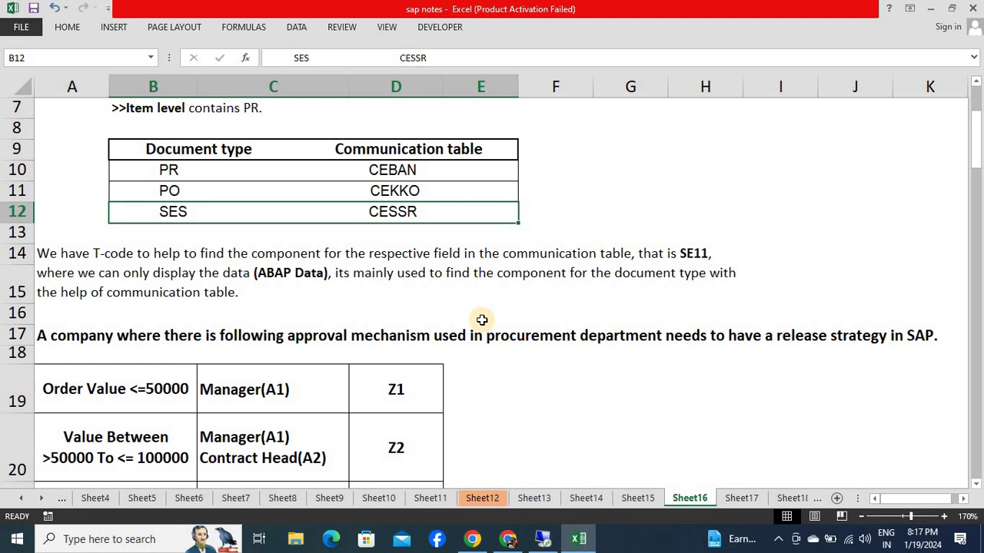
Reread Sheet16 from its beginning, covering the two types of release procedures and the communication table for each document type
key(Up)
key(Up)
key(Up)
key(ctrl+Home)
key(Down)
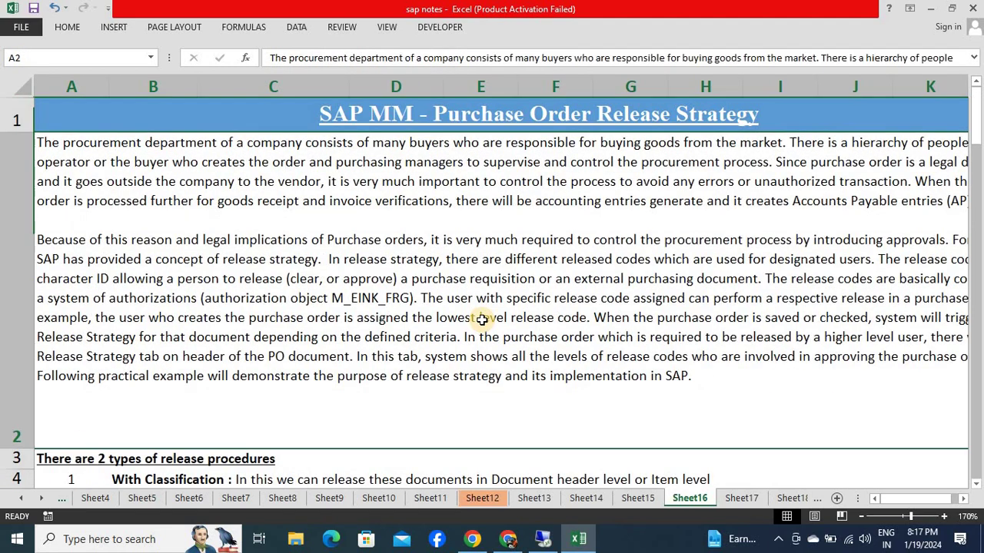
key(Down)
key(Down)
key(Down)
key(Down)
key(Down)
key(Right)
key(Down)
key(Down)
key(Down)
key(Down)
key(Down)
key(Down)
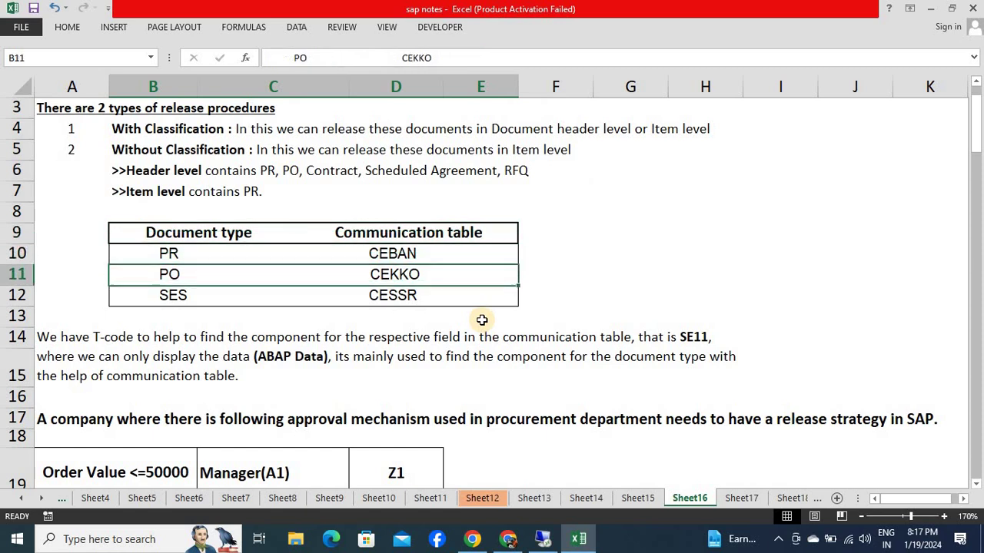
Go through the order value ranges and the characteristics table on Sheet16, finishing on the Order Value row
key(Down)
key(Down)
key(Down)
key(Down)
key(Down)
key(Down)
key(Down)
key(Down)
key(Down)
key(Down)
key(Down)
key(Down)
key(Down)
key(Down)
key(Down)
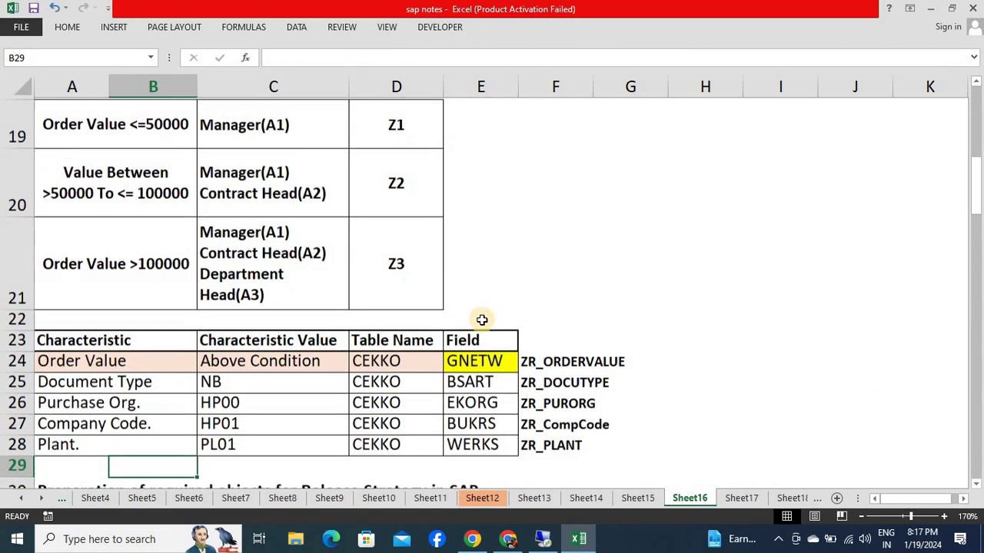
key(Up)
key(Up)
key(Up)
key(Up)
key(Up)
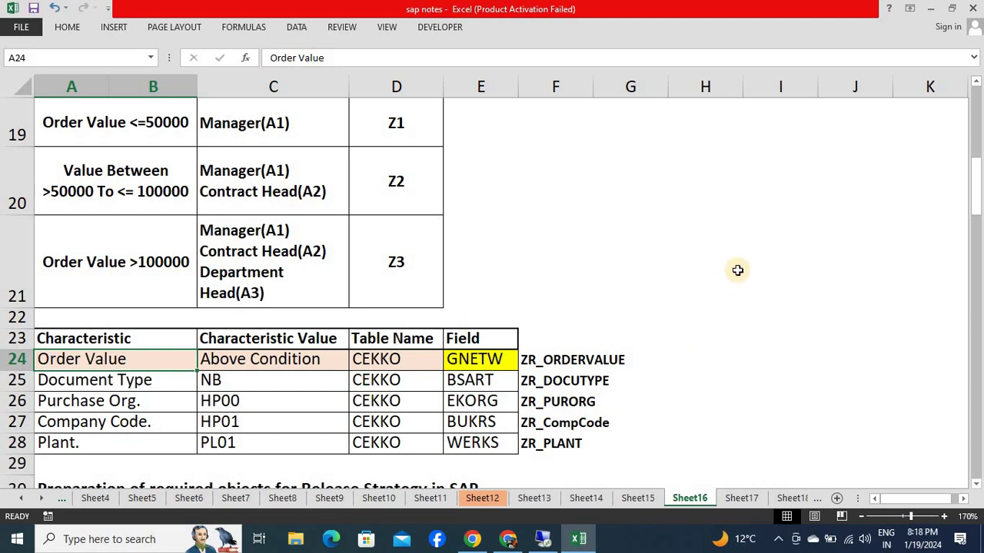
Open Sheet17 and look through its SE11 notes from the SAP Easy Access screenshot to the ABAP Dictionary one
click(741, 498)
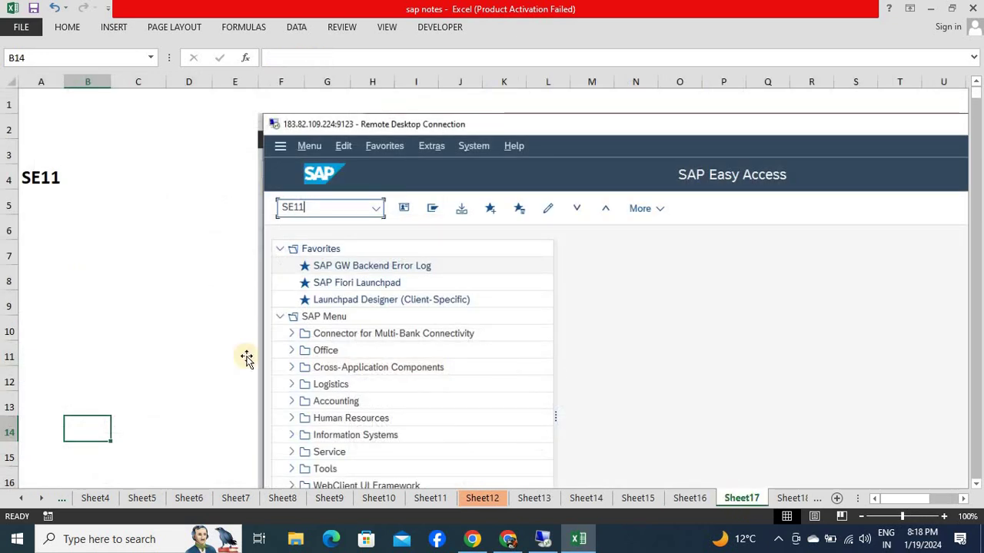
click(96, 214)
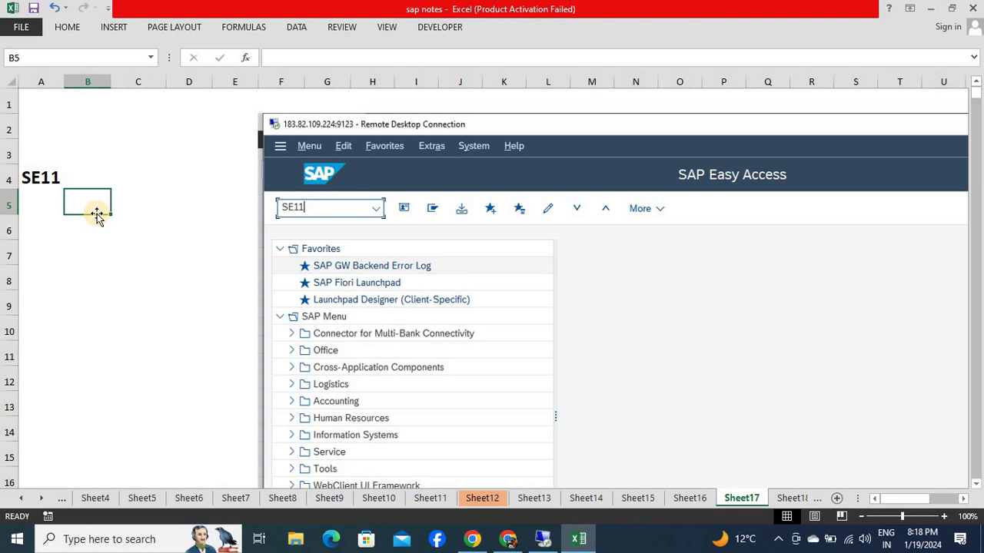
key(Down)
key(Down)
key(Down)
key(Down)
key(Down)
key(Down)
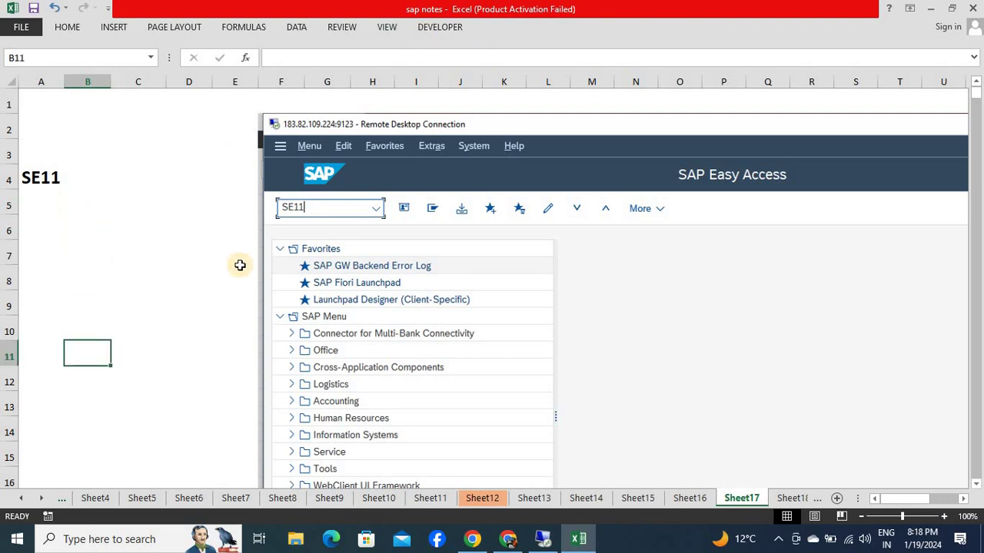
key(Down)
key(Down)
key(Down)
key(Down)
key(Down)
key(Down)
key(Down)
key(Down)
key(Down)
key(Down)
key(Down)
key(Down)
key(Down)
key(Down)
key(Down)
key(Down)
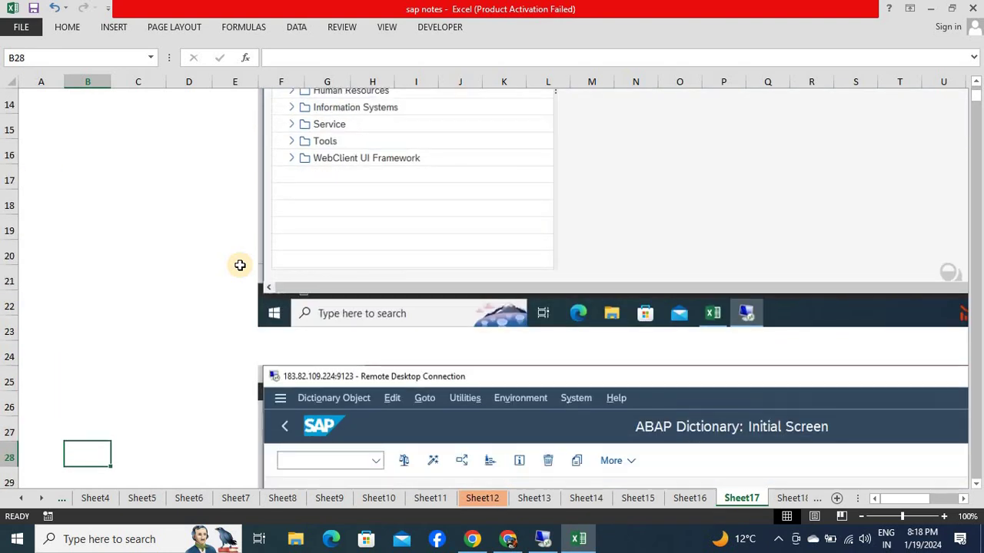
Return to the start of Sheet17 and review the screenshot with SE11 entered in SAP Easy Access
key(Up)
key(Up)
key(Up)
key(Up)
key(Up)
key(Up)
key(Up)
key(Up)
key(Up)
key(Up)
key(Up)
key(Up)
key(Up)
key(Up)
key(Up)
key(Up)
key(Up)
key(Up)
key(Up)
key(Up)
key(Down)
key(Down)
key(Down)
key(Down)
key(Down)
key(Down)
key(Down)
key(Down)
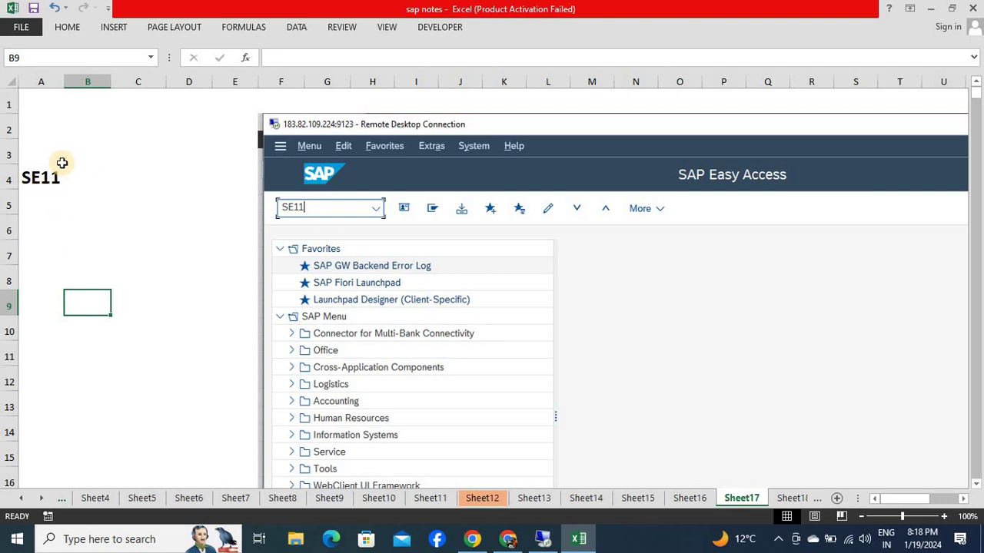
Examine the ABAP Dictionary initial screen screenshot on Sheet17, where CEBAN is entered as the database table
click(108, 236)
key(Down)
key(Down)
key(Down)
key(Down)
key(Down)
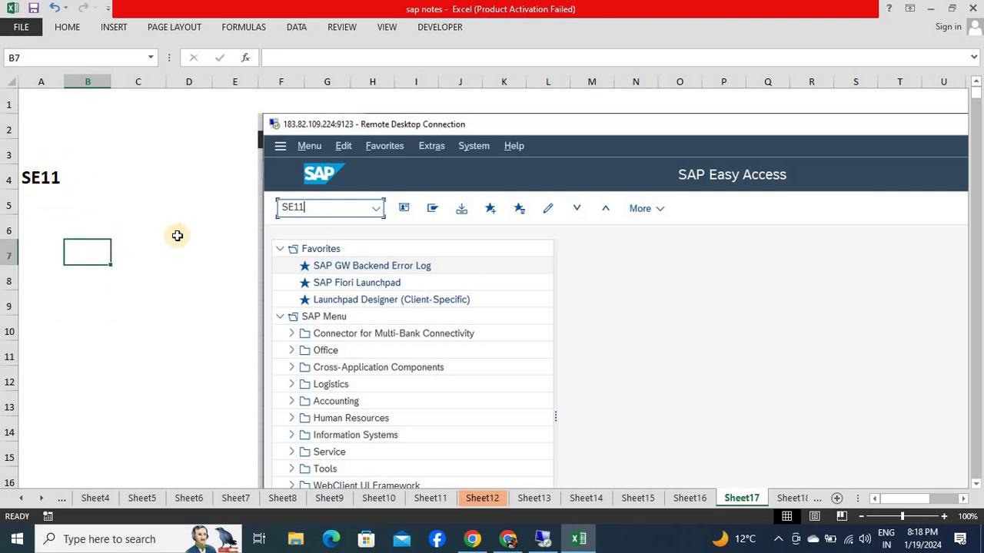
key(Down)
key(Down)
key(Down)
key(Down)
key(Down)
key(Down)
key(Down)
key(Down)
key(Down)
key(Down)
key(Down)
key(Down)
key(Down)
key(Down)
key(Down)
key(Down)
key(Down)
key(Down)
key(Down)
key(Down)
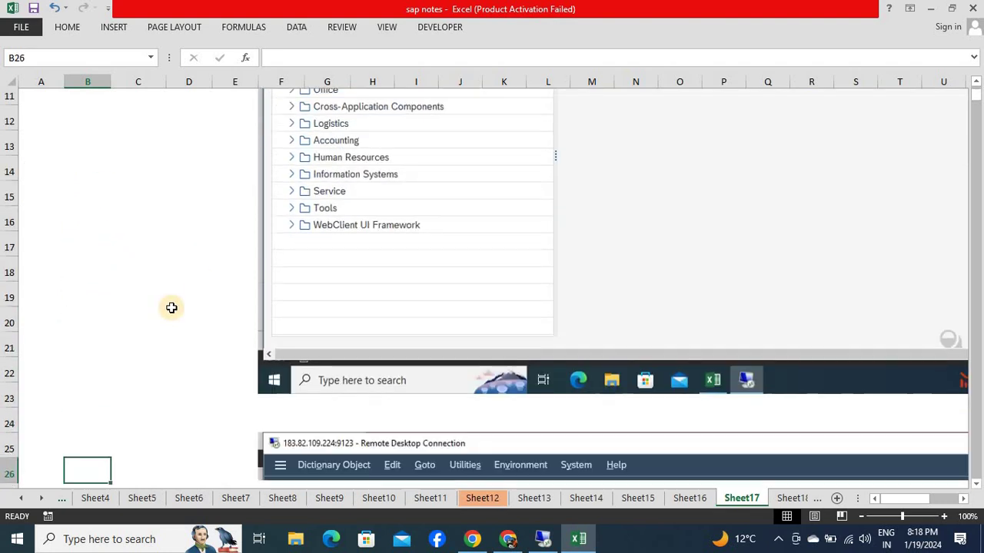
key(Down)
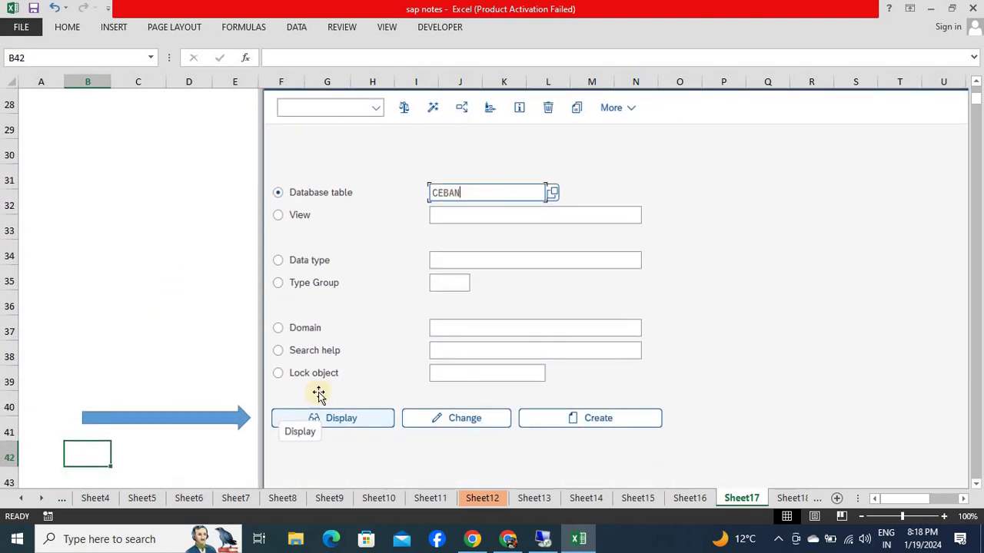
Review the Display option screenshot, the CEBAN components list and the adjacent requisition and ESC notes on Sheet17
click(142, 384)
key(Down)
key(Down)
key(Down)
key(Down)
key(Down)
key(Down)
key(Down)
key(Down)
key(Down)
key(Down)
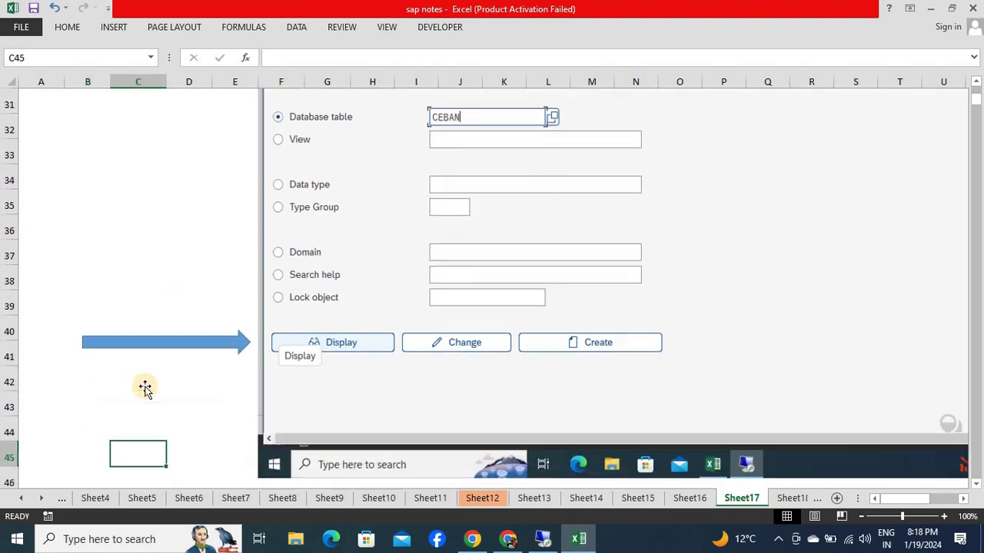
key(Down)
key(Down)
key(Down)
key(Down)
key(Down)
key(Down)
key(Down)
key(Down)
key(Down)
key(Down)
key(Down)
key(Down)
key(Down)
key(Down)
key(Down)
key(Down)
key(Down)
key(Down)
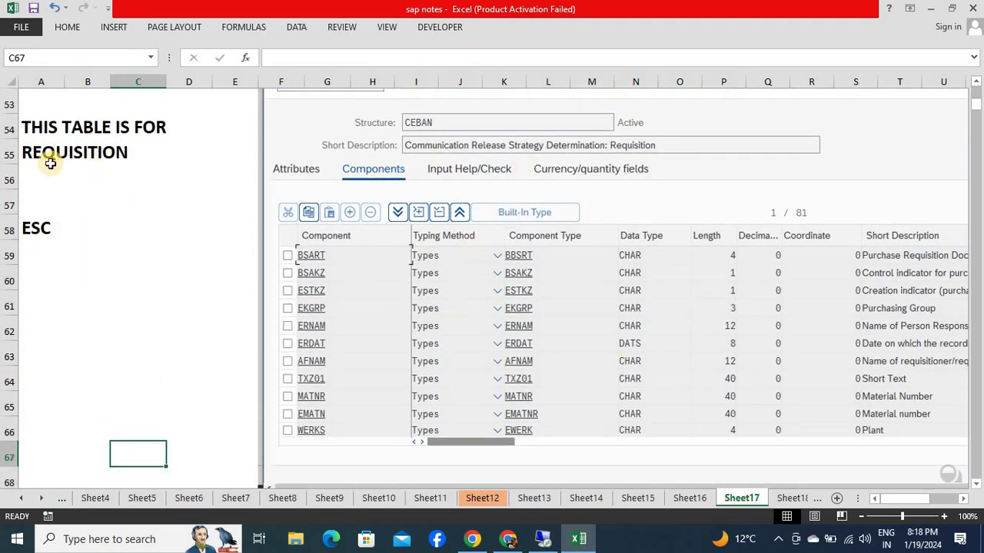
click(135, 176)
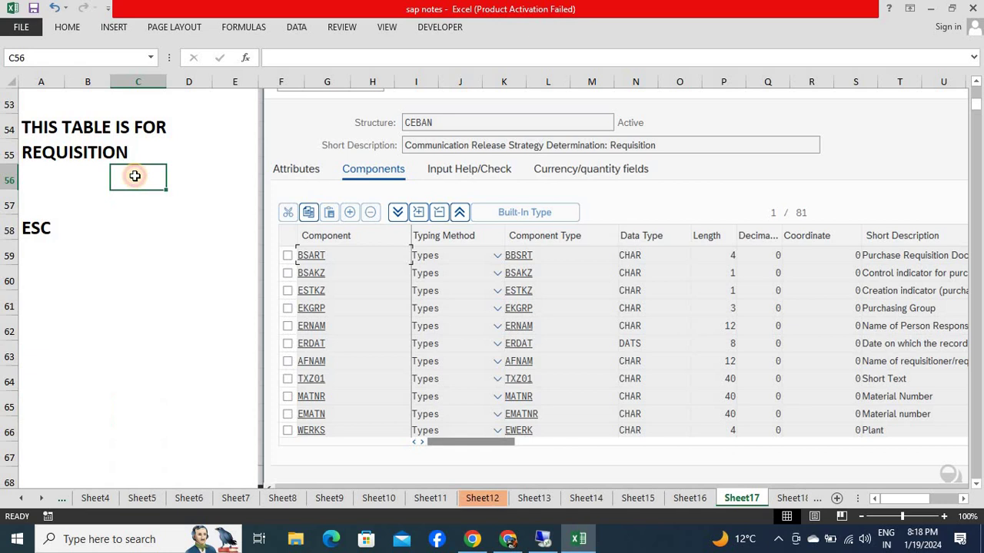
click(150, 304)
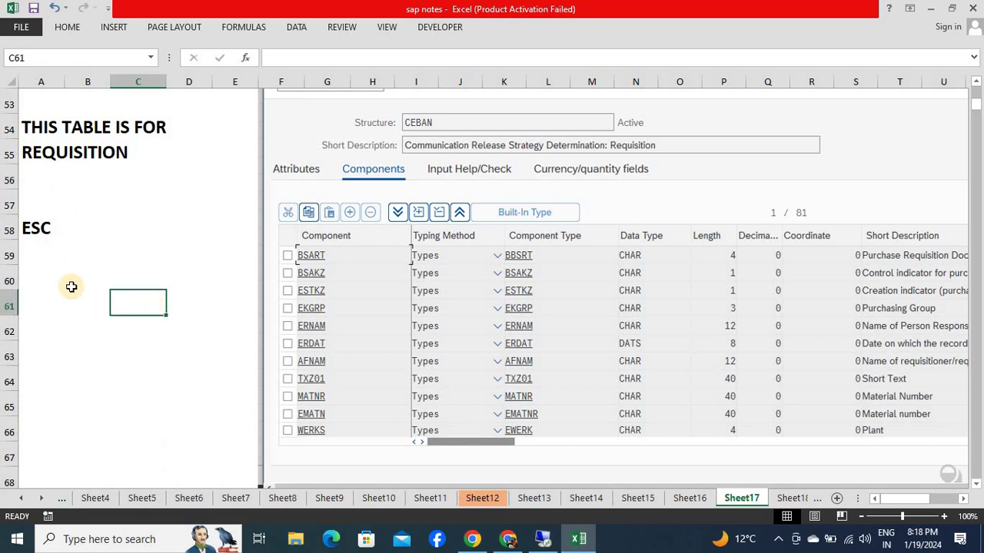
Go back to the SE11 entry at the start of Sheet17, and switch to the SAP Easy Access remote desktop session
key(ctrl+Up)
key(Home)
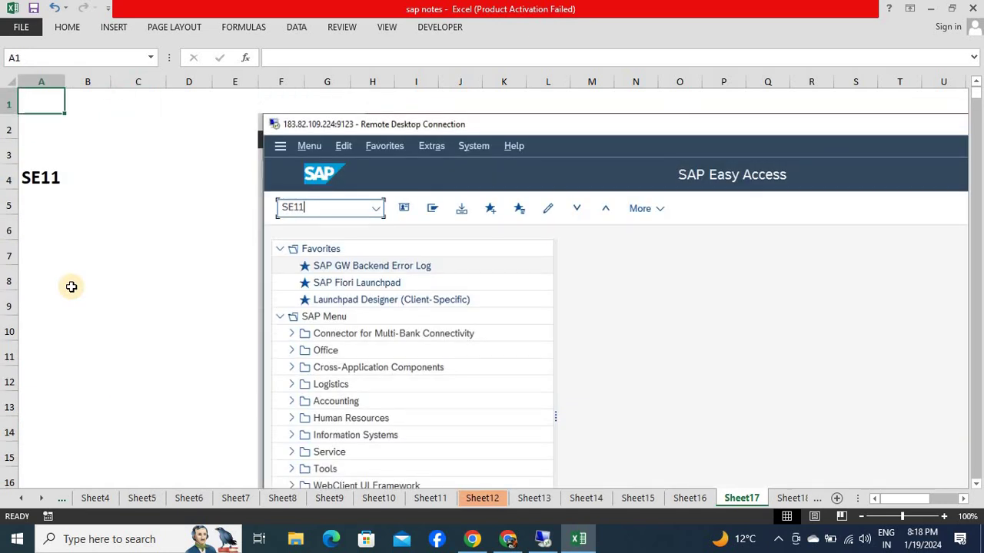
key(Down)
key(Down)
key(Down)
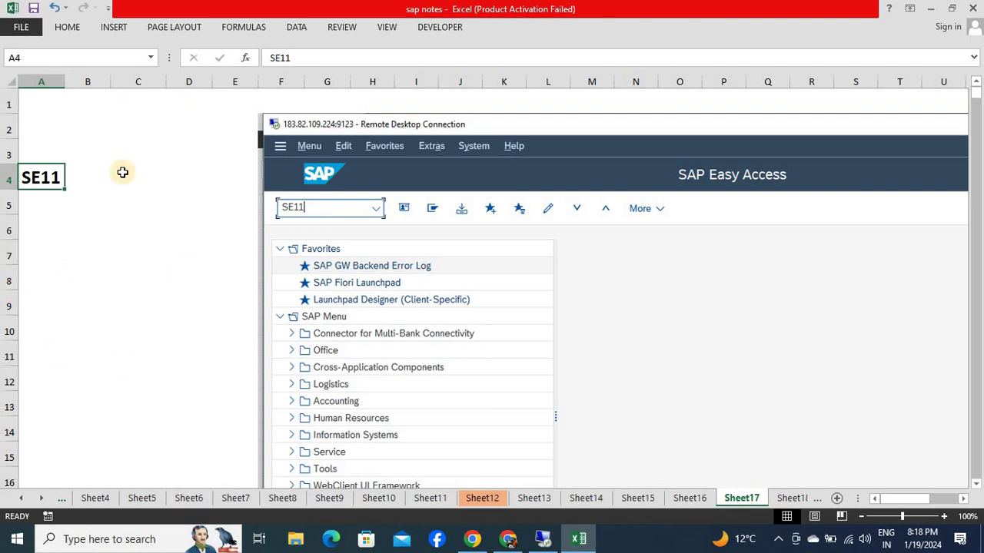
click(175, 307)
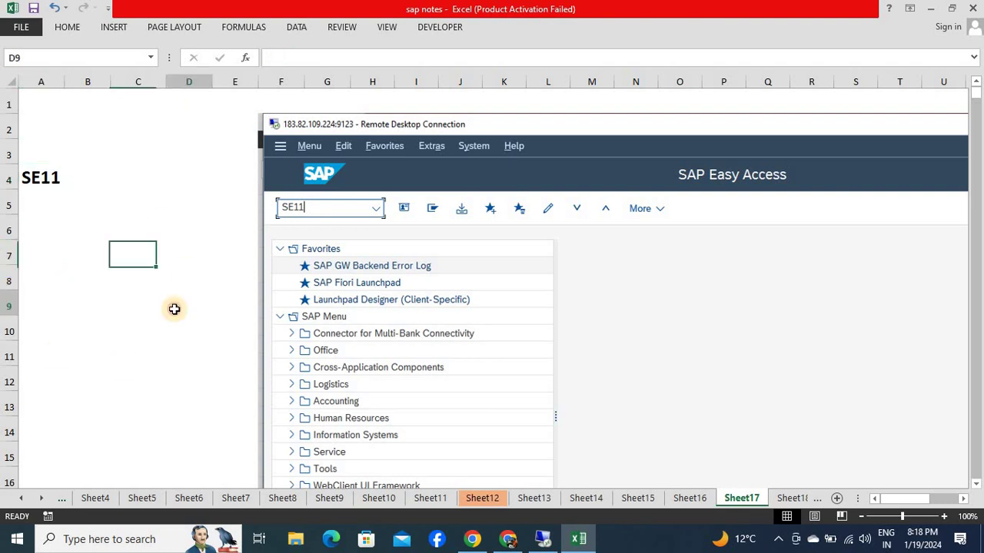
click(540, 542)
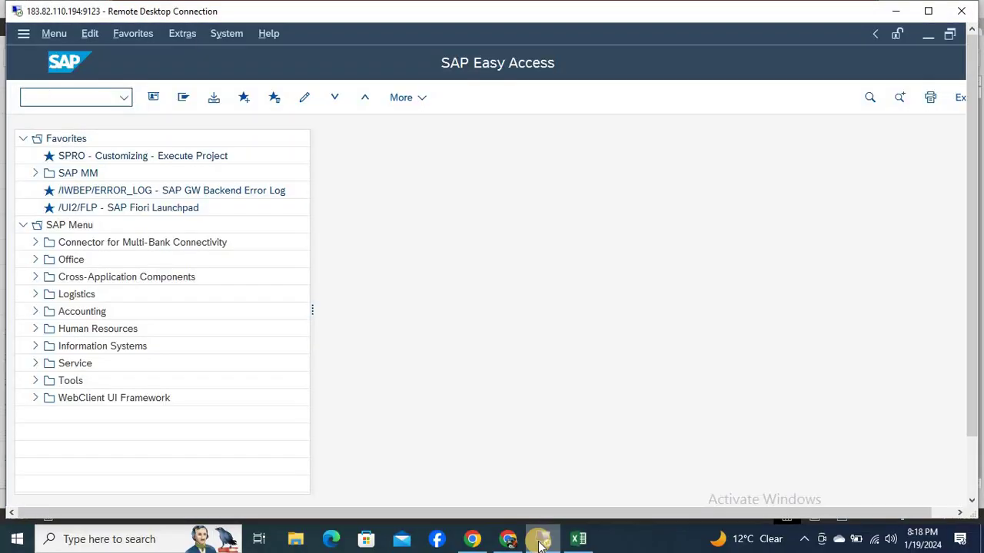
Open transaction SM12, clear the user name criterion and search the lock entries for client 800
text(sm12)
key(Return)
key(Tab)
key(BackSpace)
key(BackSpace)
key(BackSpace)
key(BackSpace)
key(BackSpace)
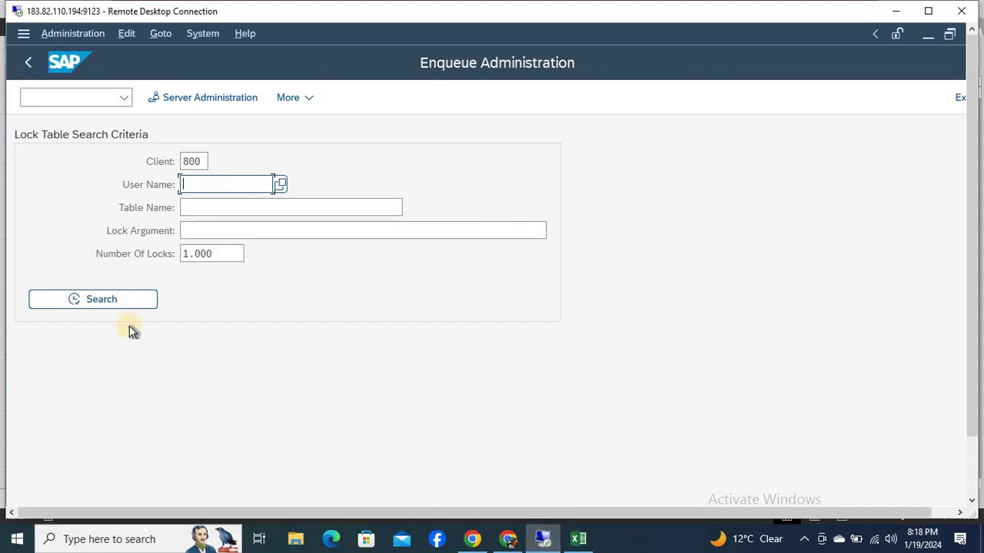
click(103, 299)
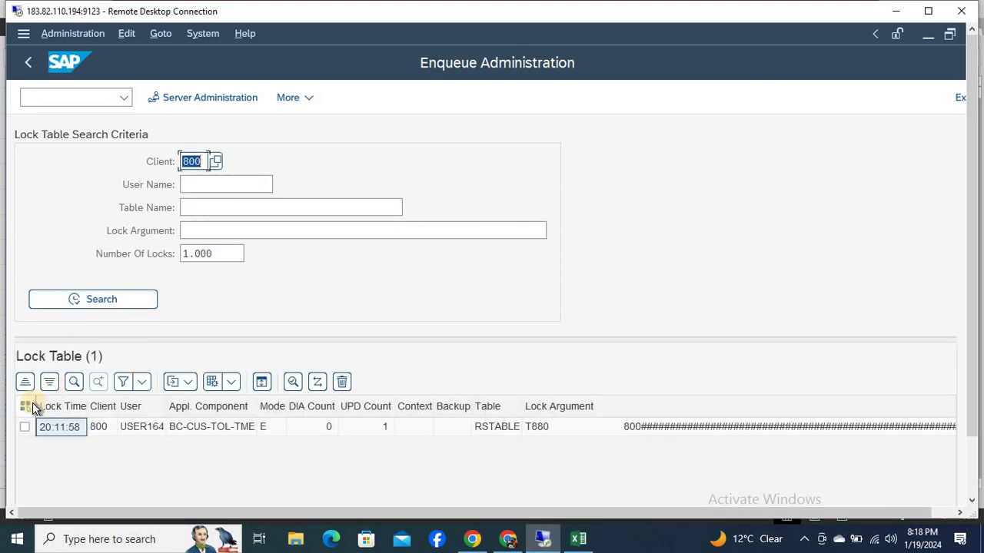
Select all entries in the lock table and delete them, confirming the deletion
click(26, 407)
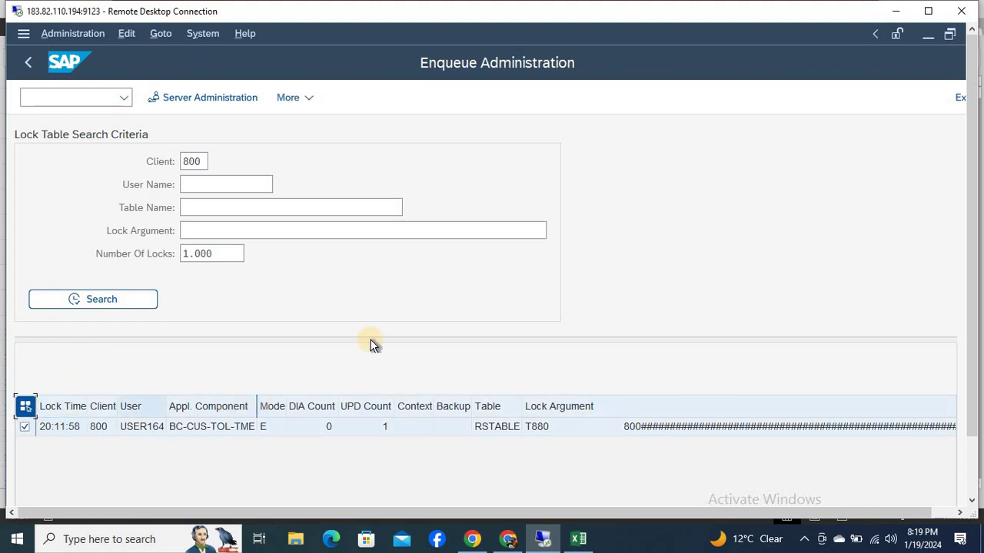
click(343, 382)
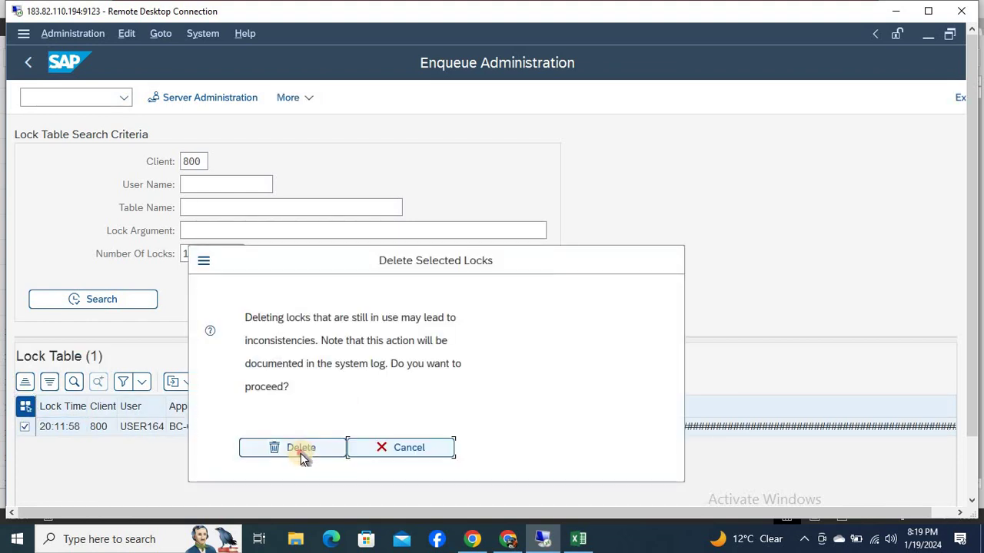
click(301, 452)
Return to SAP Easy Access, open the ABAP Dictionary with SE11, and switch to the Excel notes
key(F3)
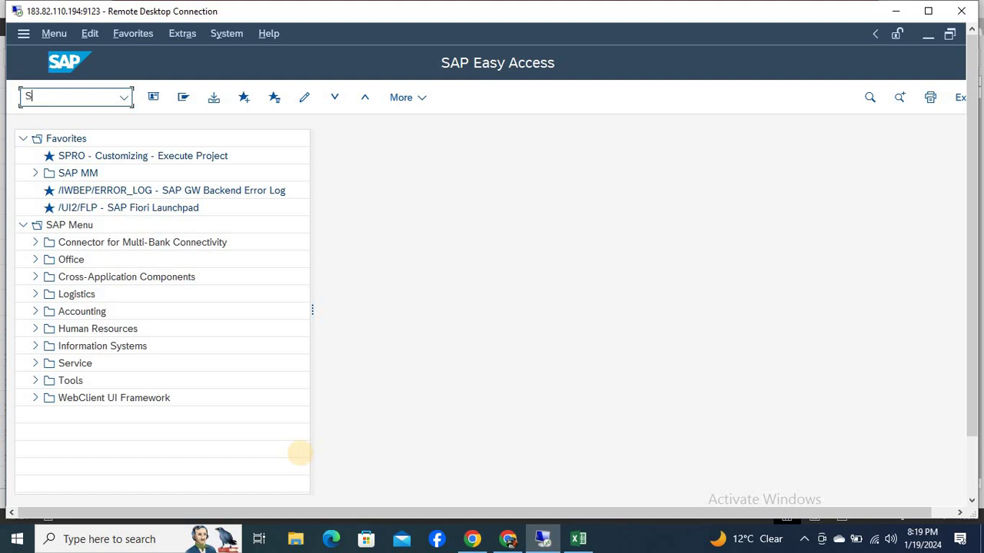
key(Return)
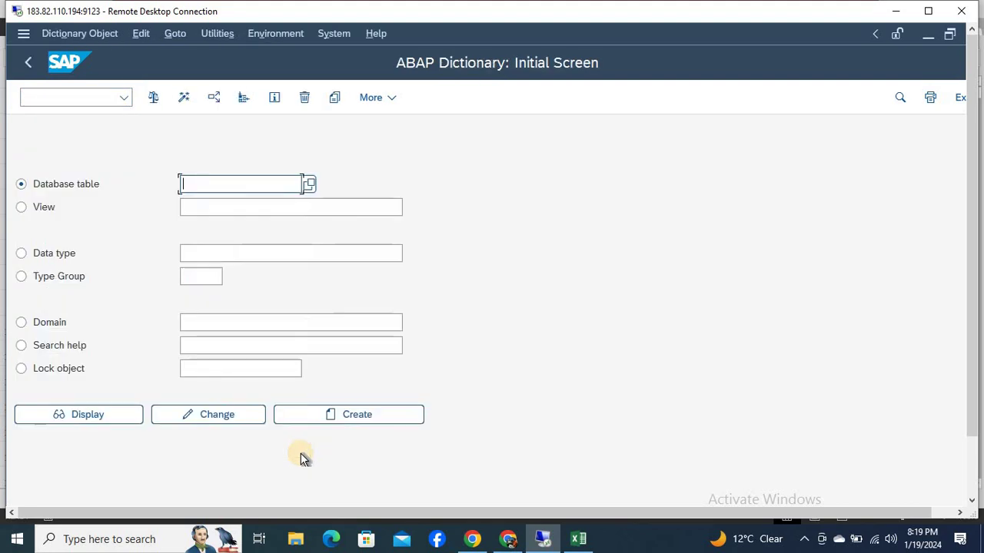
key(F10)
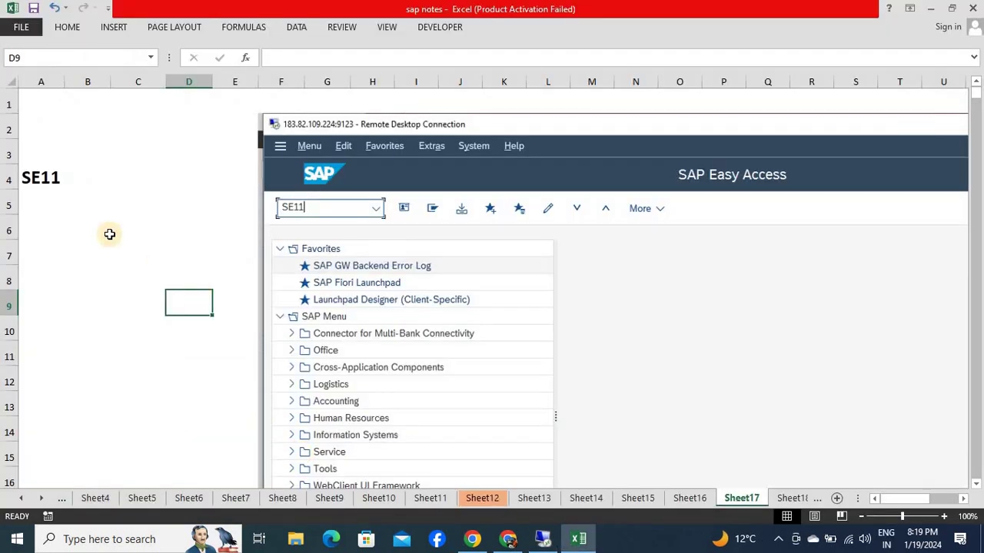
Locate the ABAP Dictionary screenshot on Sheet17 and check the database table name noted for it
click(116, 344)
key(Down)
key(Down)
key(Down)
key(Down)
key(Down)
key(Down)
key(Down)
key(Down)
key(Down)
key(Down)
key(Down)
key(Down)
key(Down)
key(Down)
key(Down)
key(Down)
key(Down)
key(Down)
key(Down)
key(Down)
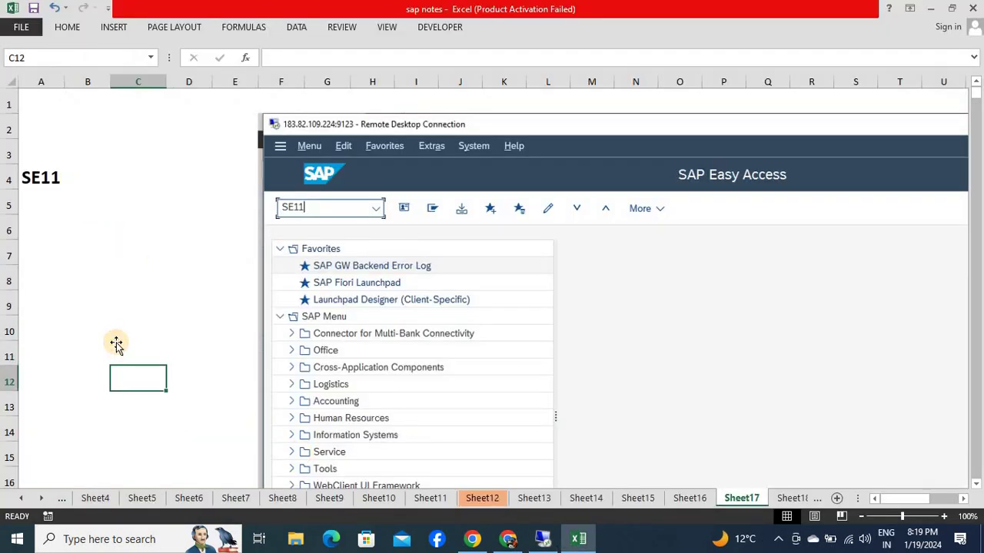
key(Down)
key(Down)
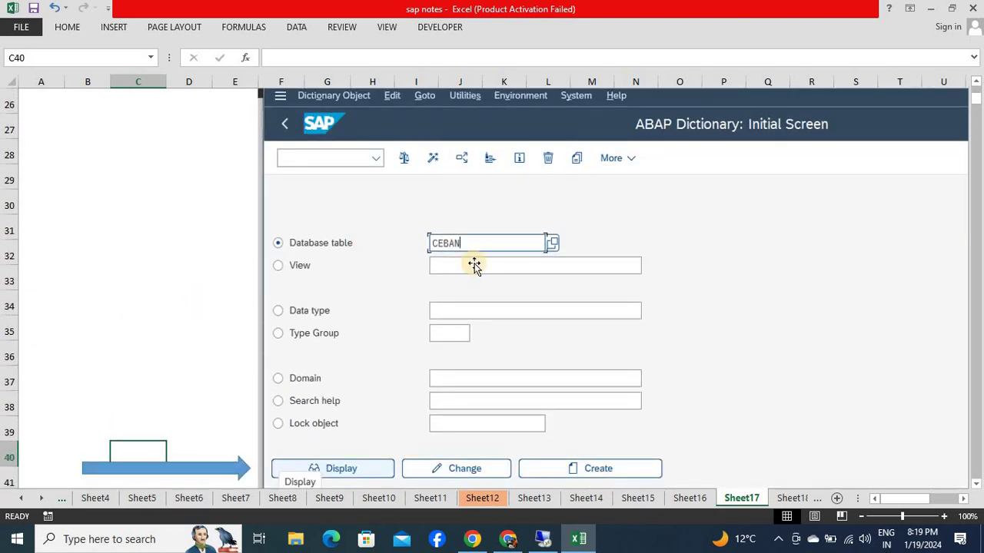
click(165, 287)
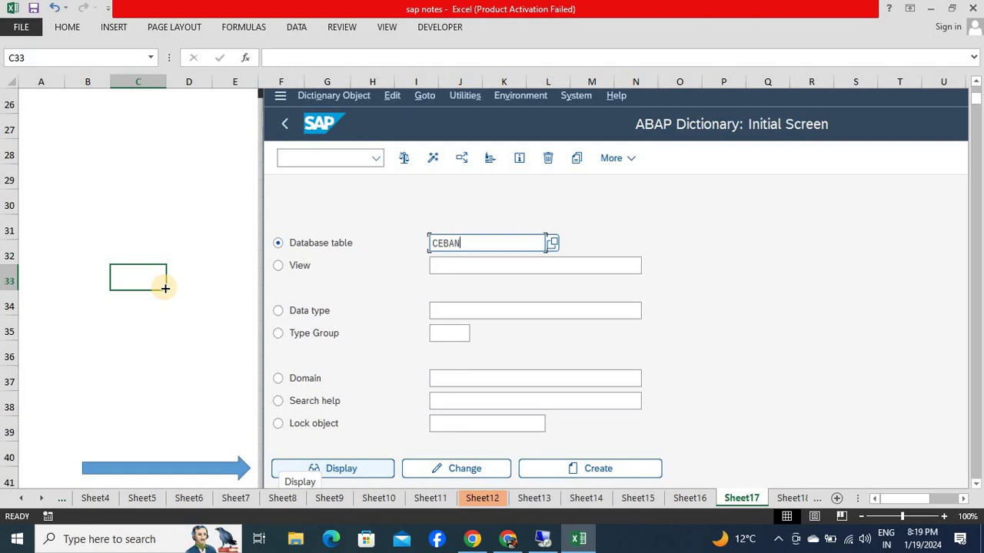
Switch to the SAP remote session and enter CEBAN as the database table in the ABAP Dictionary
key(alt+Tab)
click(471, 172)
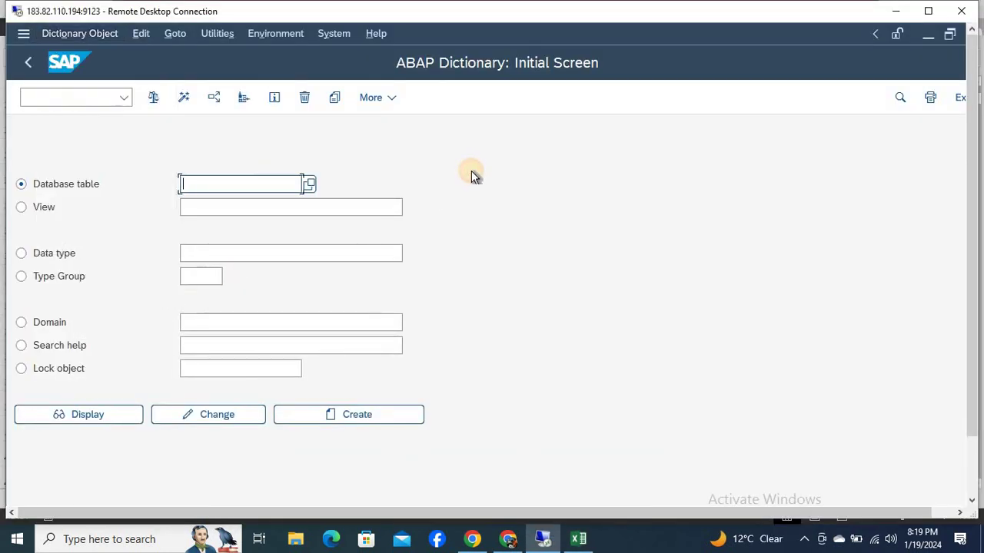
text(CEBAN)
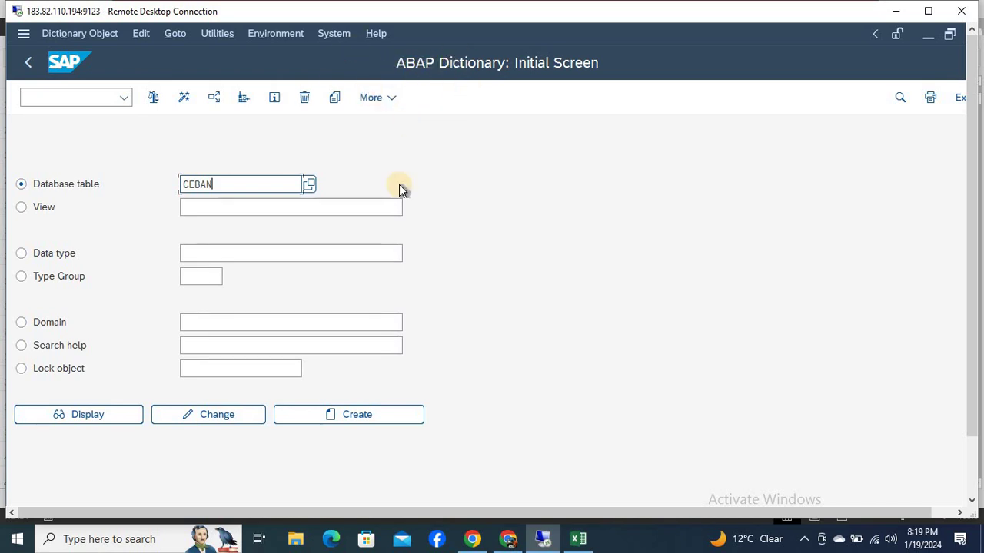
Switch to the Excel notes and review the Display option marked by the arrow below the CEBAN entry on Sheet17
key(alt+Tab)
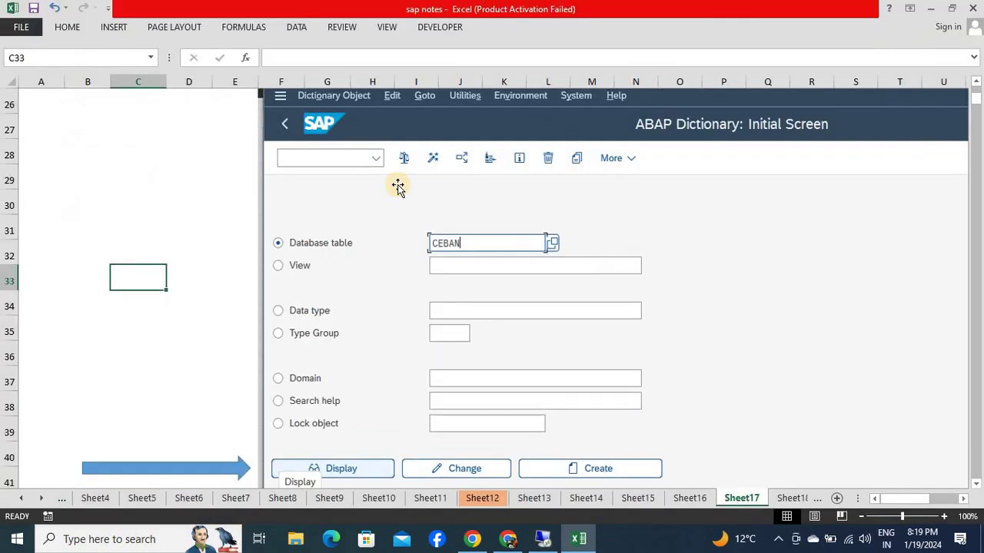
click(189, 377)
key(Down)
key(Down)
key(Down)
key(Down)
key(Down)
key(Down)
key(Down)
key(Down)
key(Down)
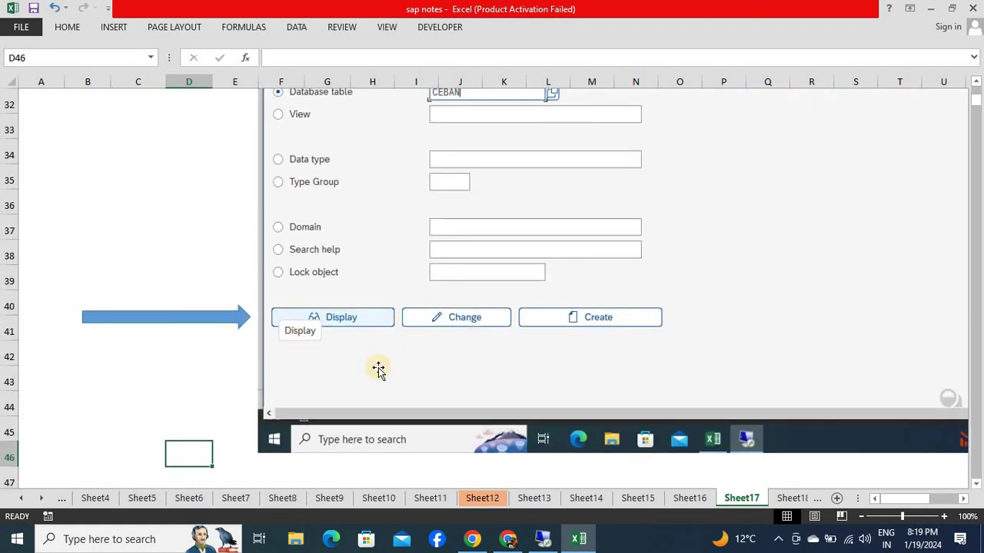
Switch to the SAP remote session, display the CEBAN structure and highlight "Requisition" in its short description
key(alt+Tab)
click(629, 195)
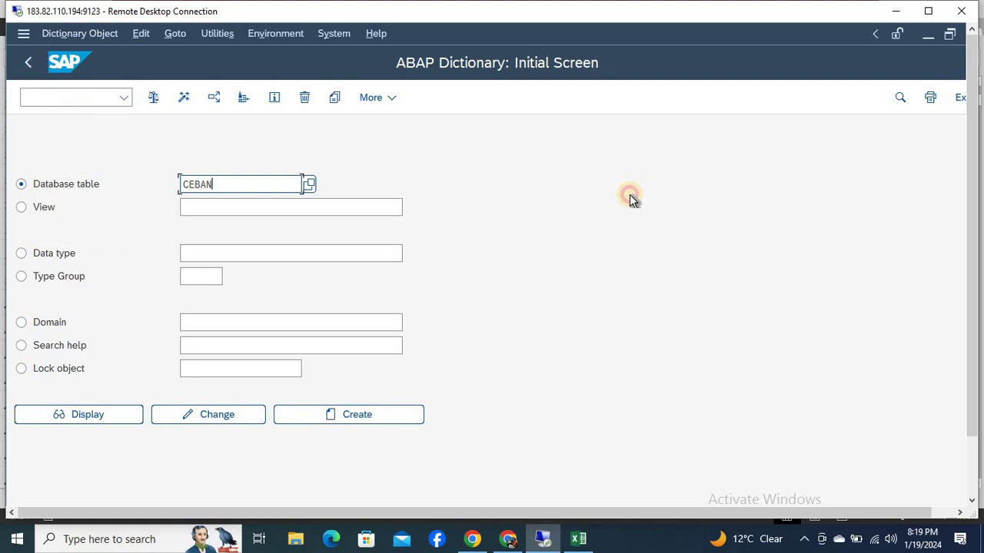
click(86, 416)
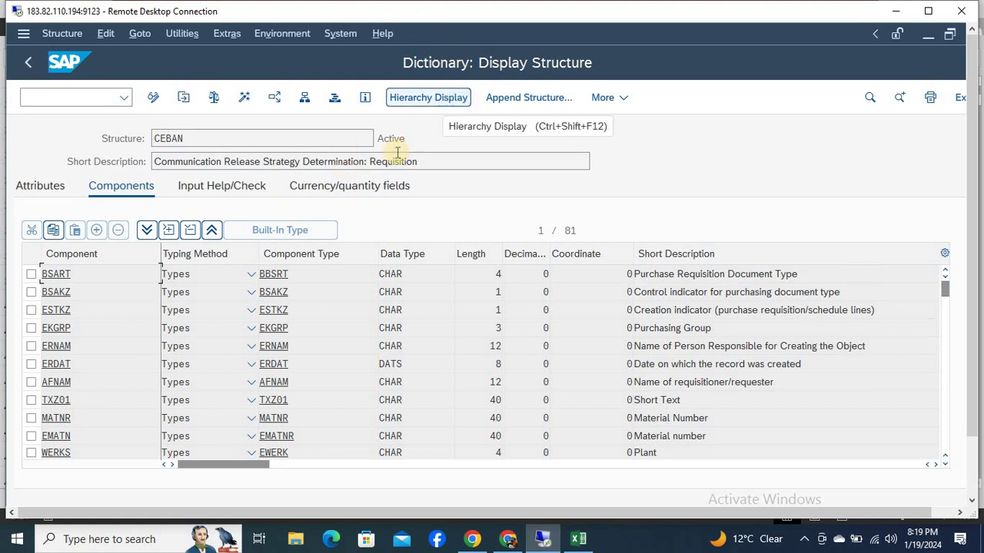
drag(370, 163, 510, 154)
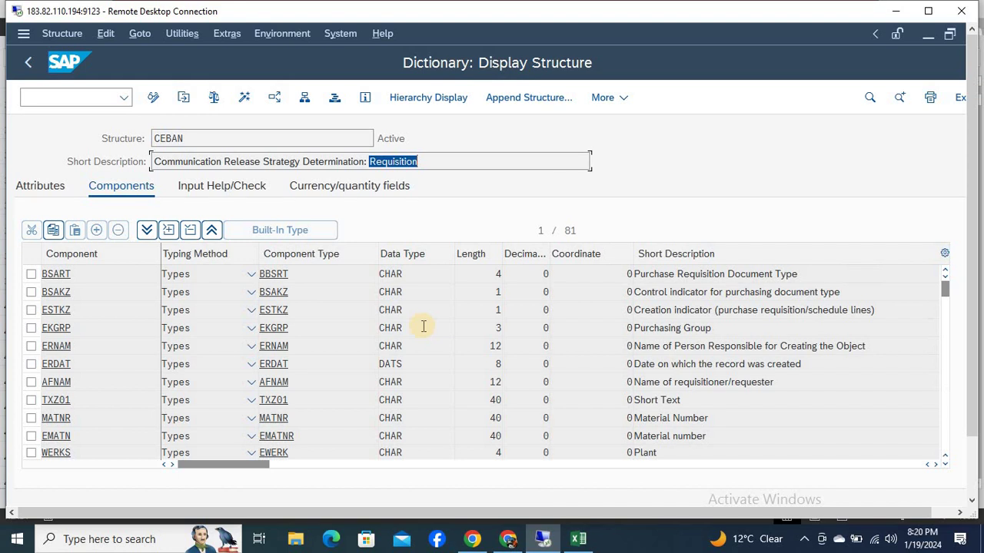
Leave the CEBAN structure and the ABAP Dictionary for SAP Easy Access, and switch to the Excel notes
key(F3)
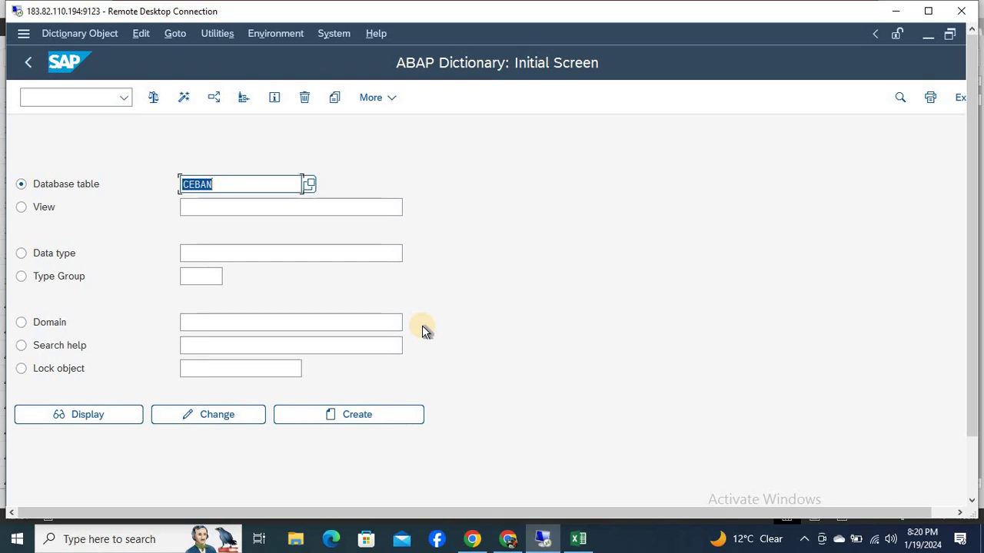
key(F3)
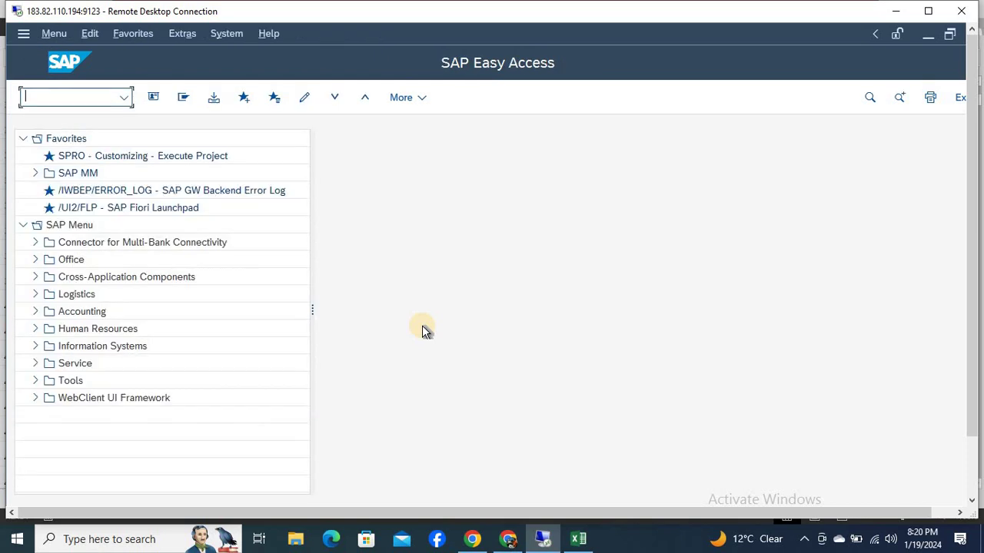
key(alt+Tab)
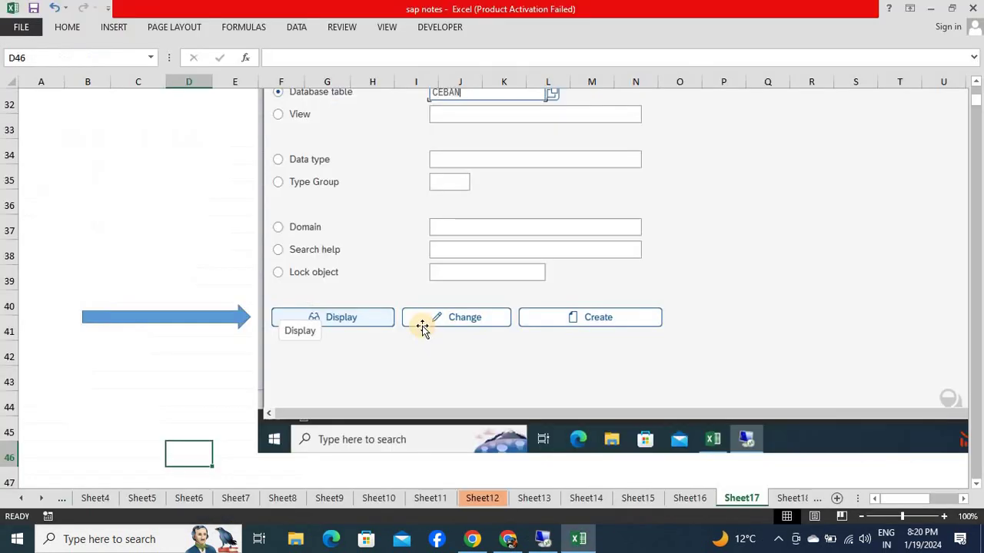
Review the CEBAN structure screenshot on Sheet17 with its requisition table and ESC notes
click(114, 405)
key(Down)
key(Down)
key(Down)
key(Down)
key(Down)
key(Down)
key(Down)
key(Down)
key(Down)
key(Down)
key(Down)
key(Down)
key(Down)
key(Down)
key(Down)
key(Down)
key(Down)
key(Down)
key(Down)
key(Down)
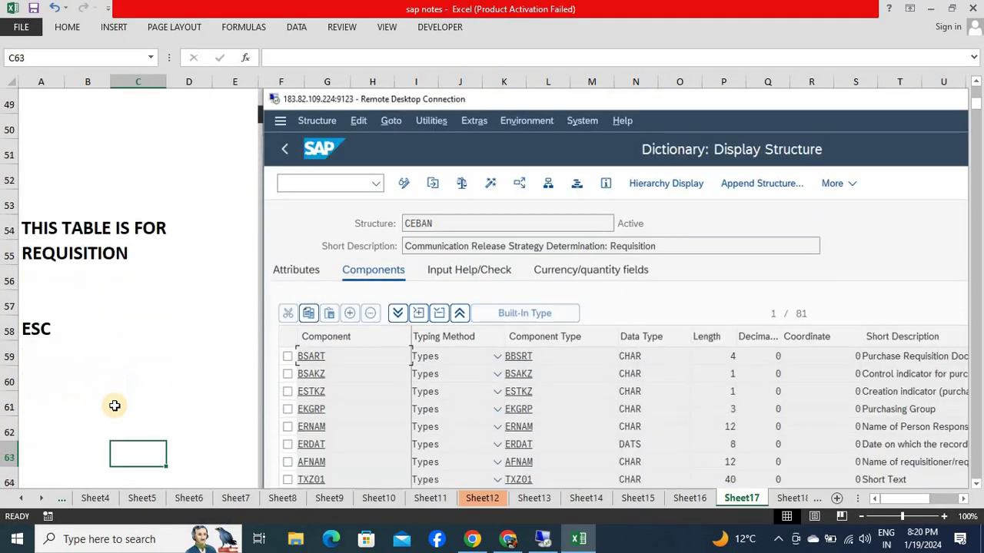
Look past the CEBAN components on Sheet17 for the next ABAP Dictionary screenshot and read its database table entry
key(Down)
key(Down)
key(Down)
key(Down)
key(Down)
key(Down)
key(Down)
key(Down)
key(Down)
key(Down)
key(Down)
key(Down)
key(Down)
key(Down)
key(Down)
key(Down)
key(Down)
key(Down)
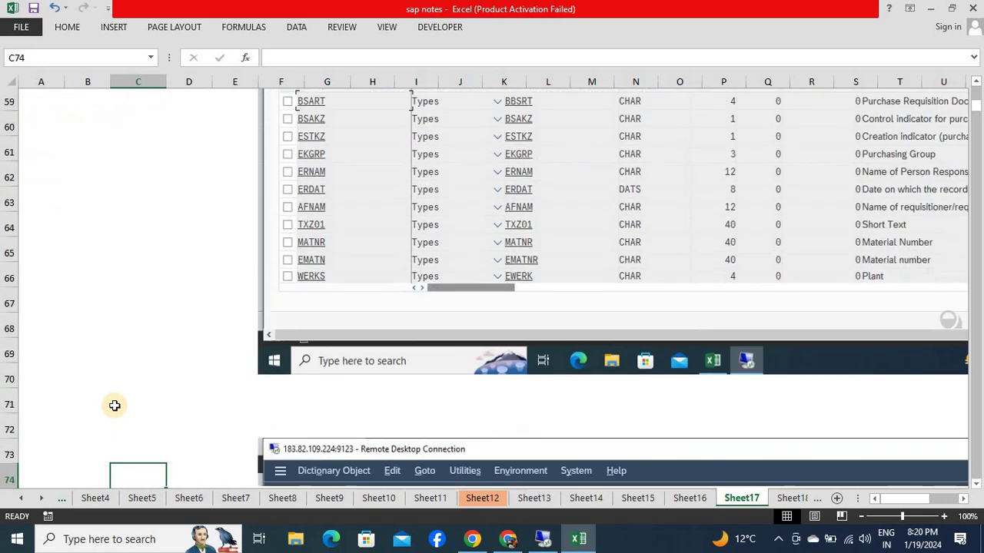
key(Down)
key(Down)
key(Down)
key(Down)
key(Down)
key(Down)
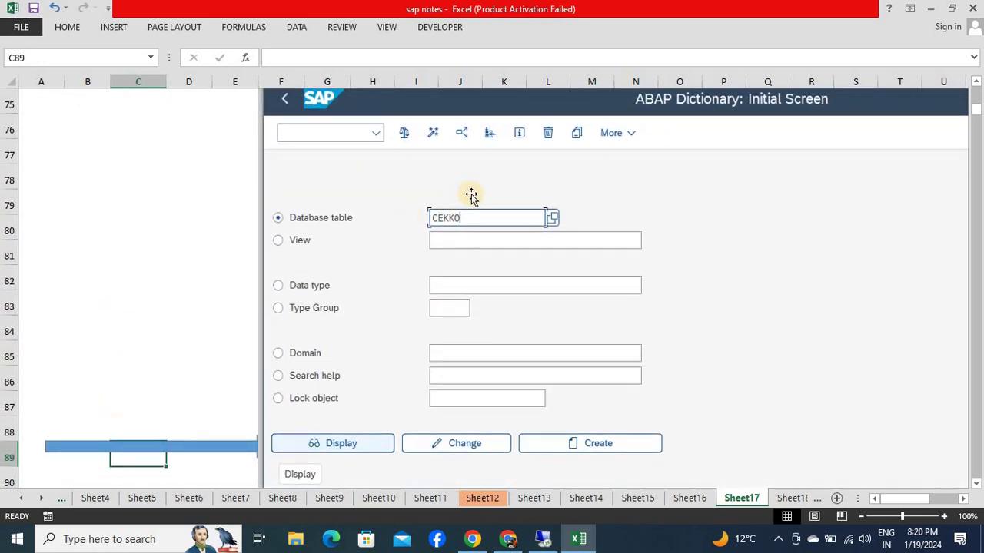
Switch to the SAP remote session, reopen SE11 and display the database table CEKKO
key(alt+Tab)
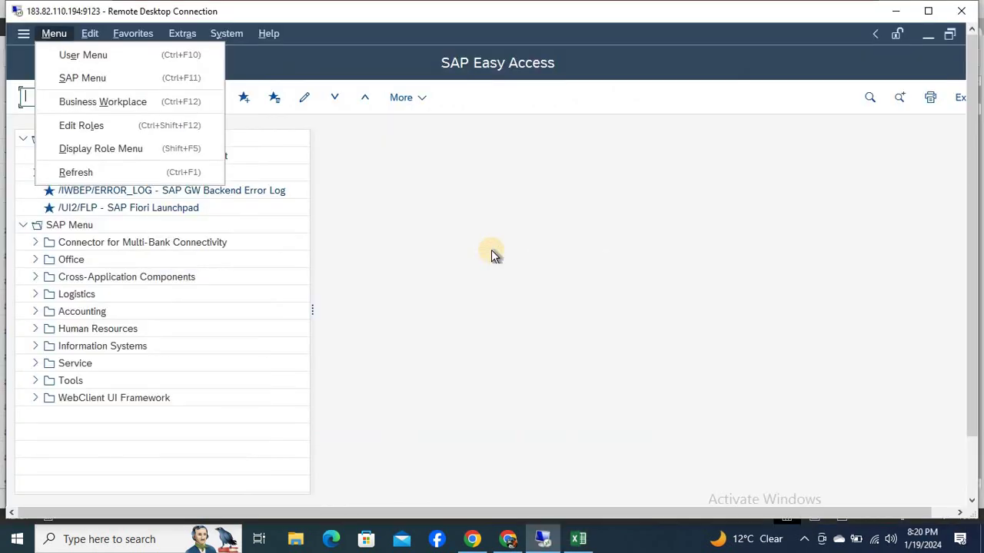
click(491, 250)
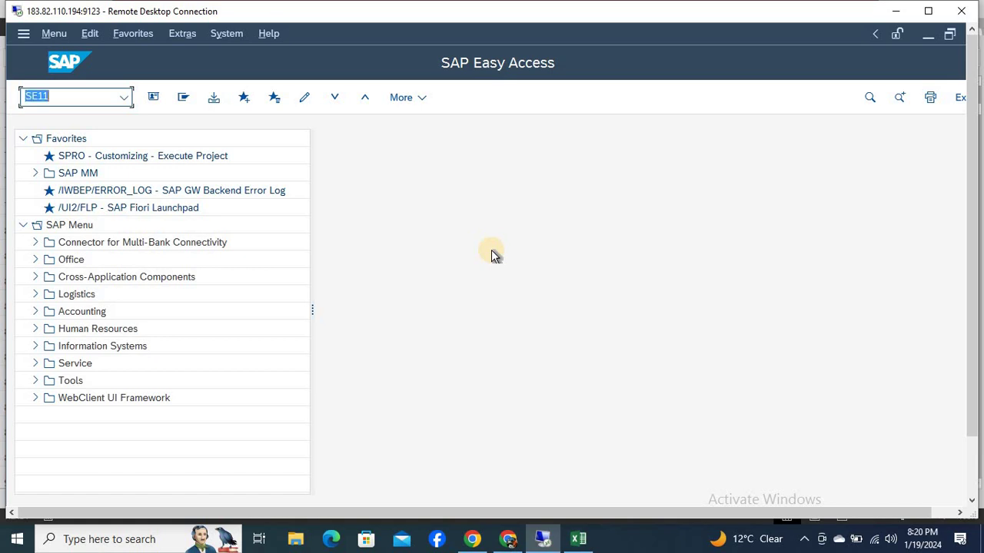
key(Return)
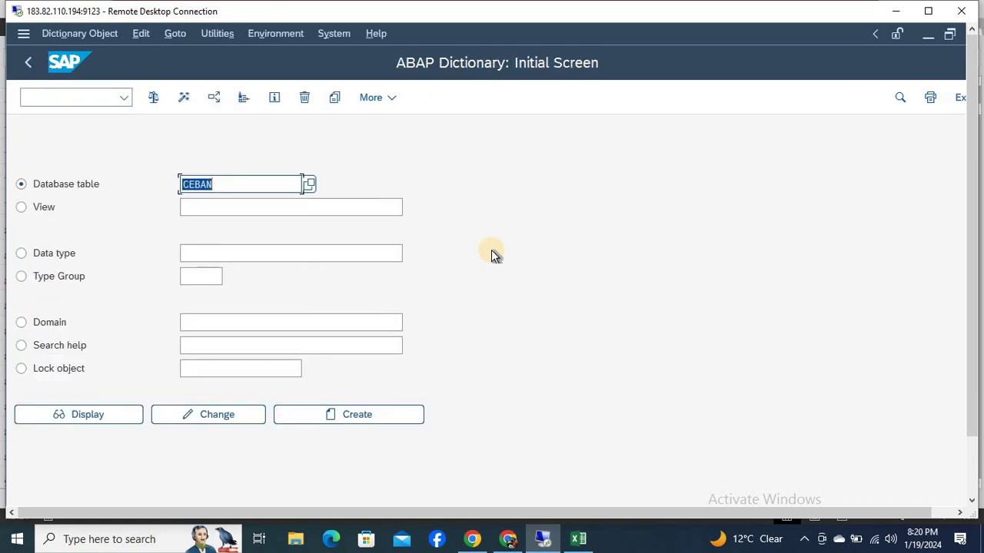
text(CEKKO)
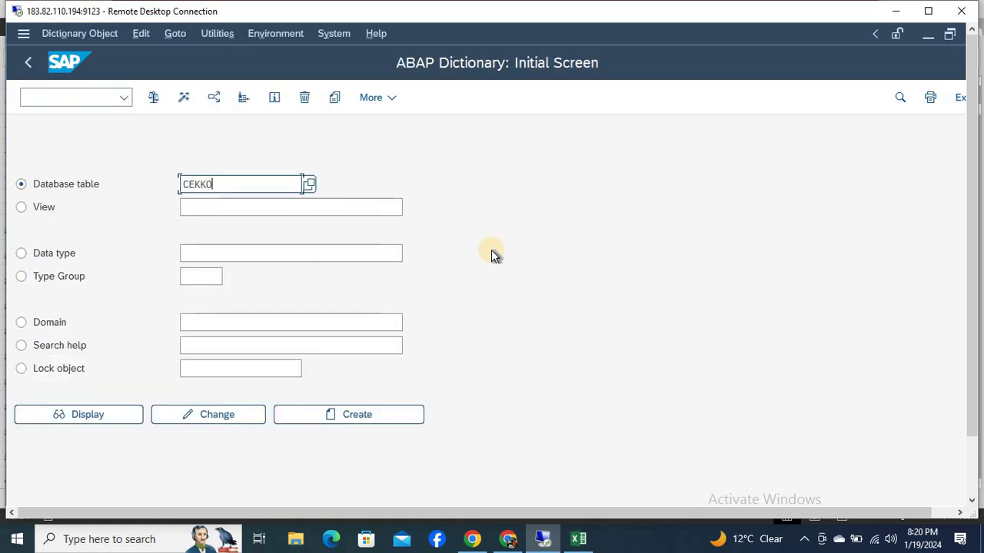
click(81, 413)
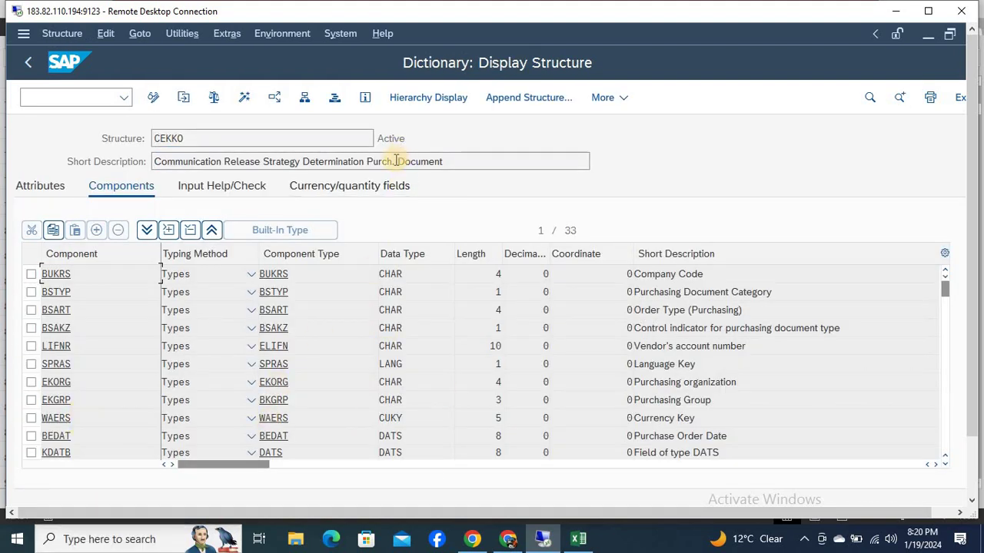
Highlight "Purch. Document" in the CEKKO short description, review its component list, and return to the ABAP Dictionary initial screen
drag(364, 163, 539, 150)
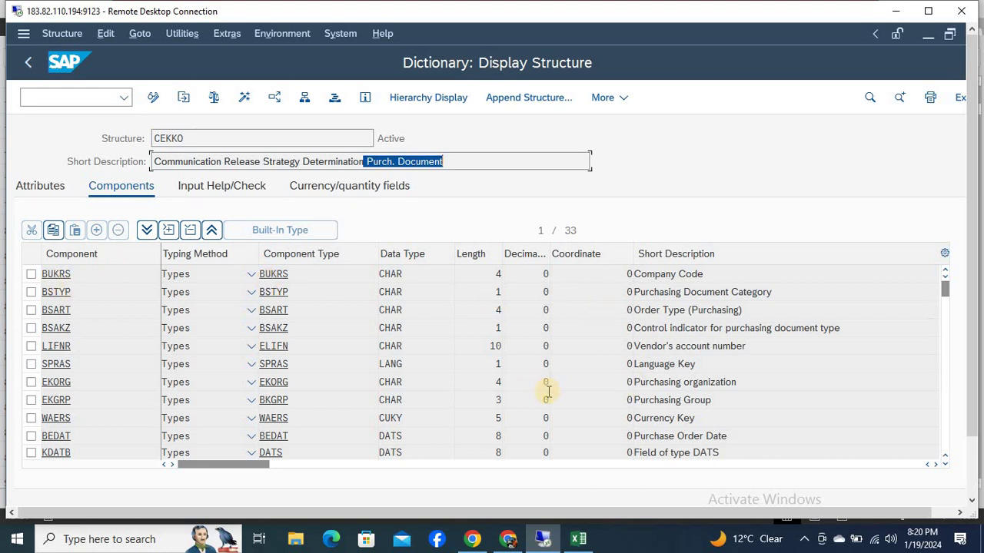
scroll(548, 392, down, 7)
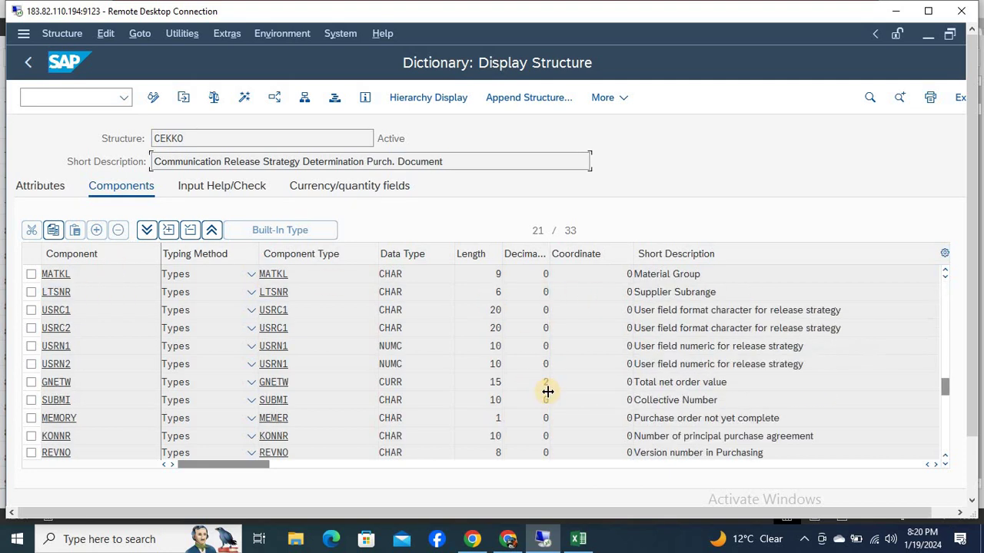
scroll(548, 392, down, 3)
scroll(548, 392, up, 7)
scroll(548, 392, up, 3)
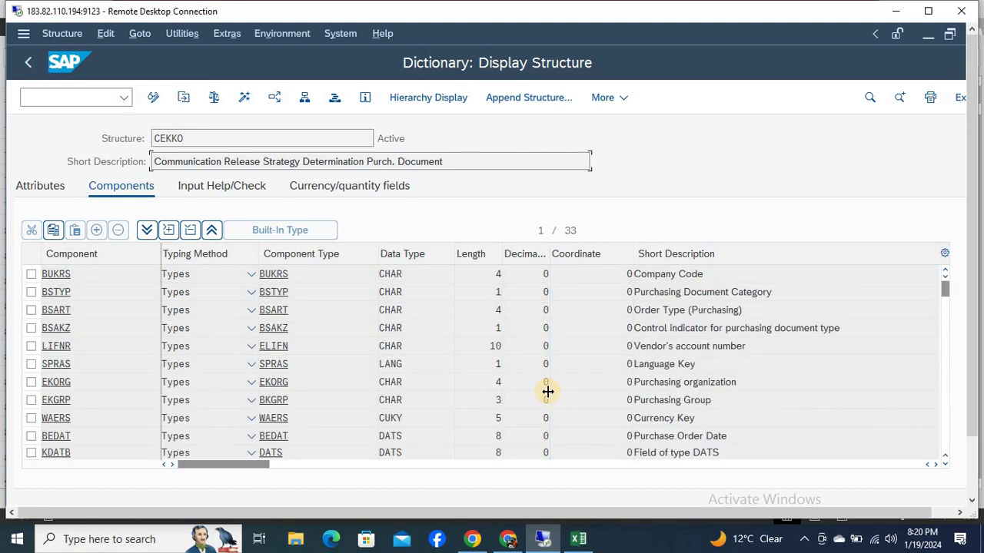
key(F3)
Switch to the Excel notes and review the CEKKO structure screenshot with its purchase document and ESC notes on Sheet17
key(alt+Tab)
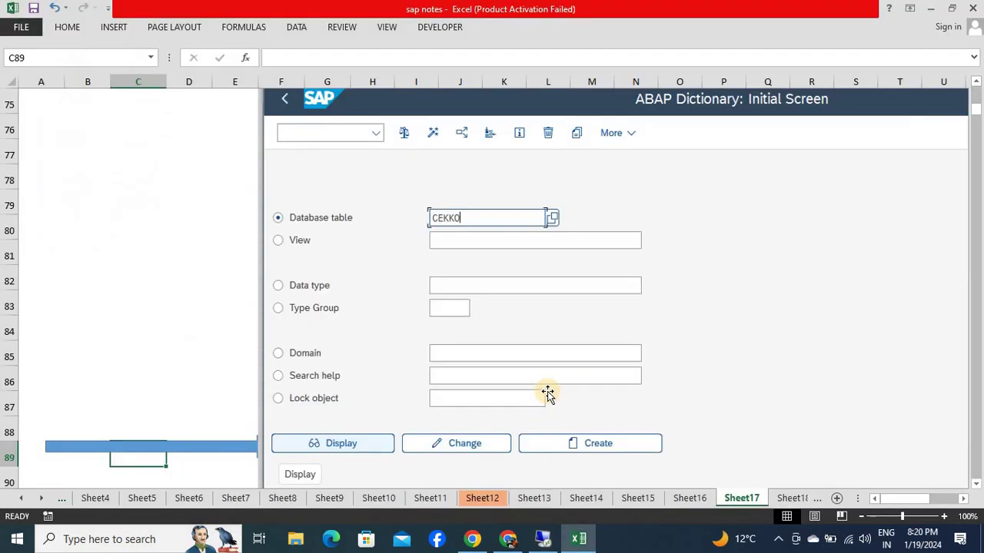
scroll(548, 391, down, 4)
key(Down)
key(Down)
key(Down)
key(Down)
key(Down)
key(Down)
key(Down)
key(Down)
key(Down)
key(Down)
key(Down)
key(Down)
key(Down)
key(Down)
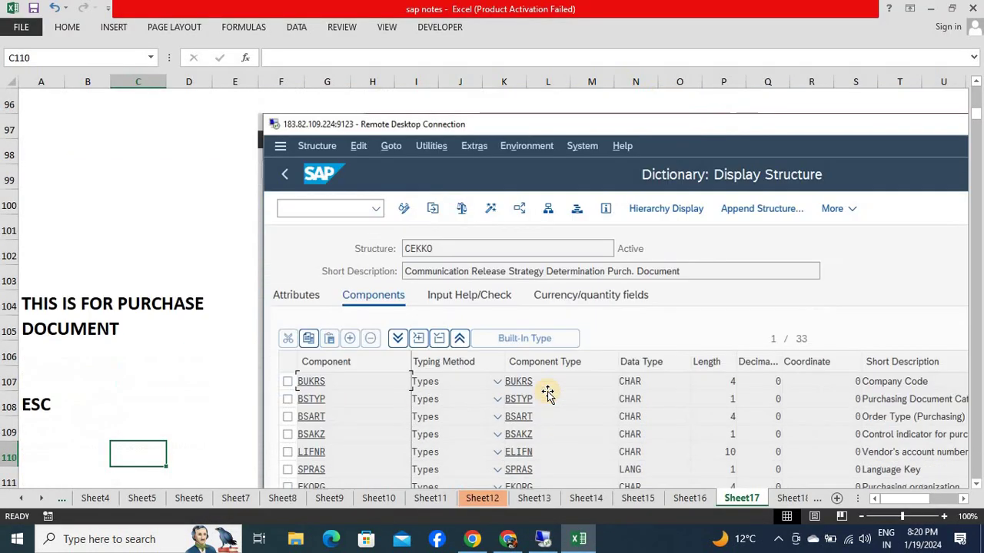
Look past the CEKKO components on Sheet17 to examine the ABAP Dictionary screenshot with CESSR and its Display option
key(Down)
key(Down)
key(Down)
key(Down)
key(Down)
key(Down)
key(Down)
key(Down)
key(Down)
key(Down)
key(Down)
key(Down)
key(Down)
key(Down)
key(Down)
key(Down)
key(Down)
key(Down)
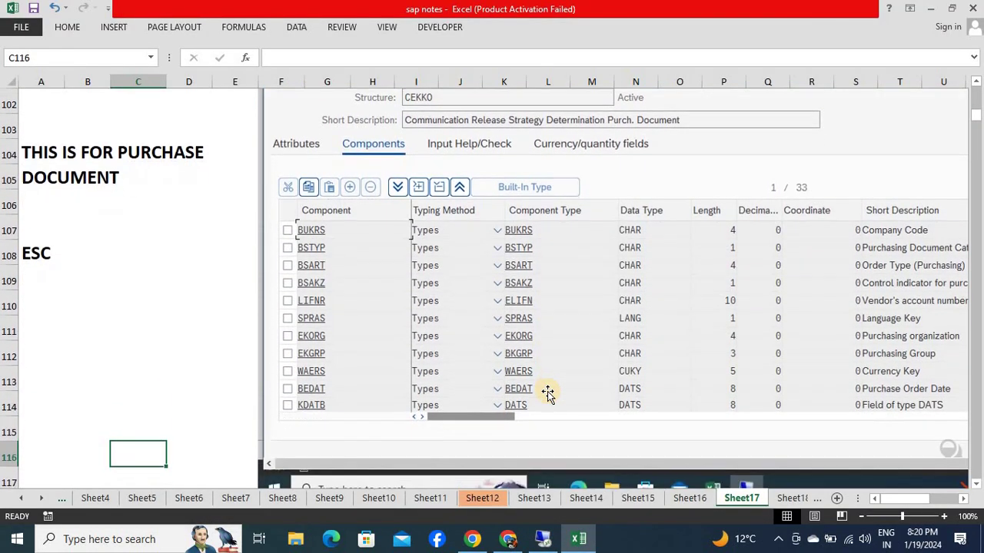
key(Down)
key(Down)
key(Down)
key(Down)
key(Down)
key(Down)
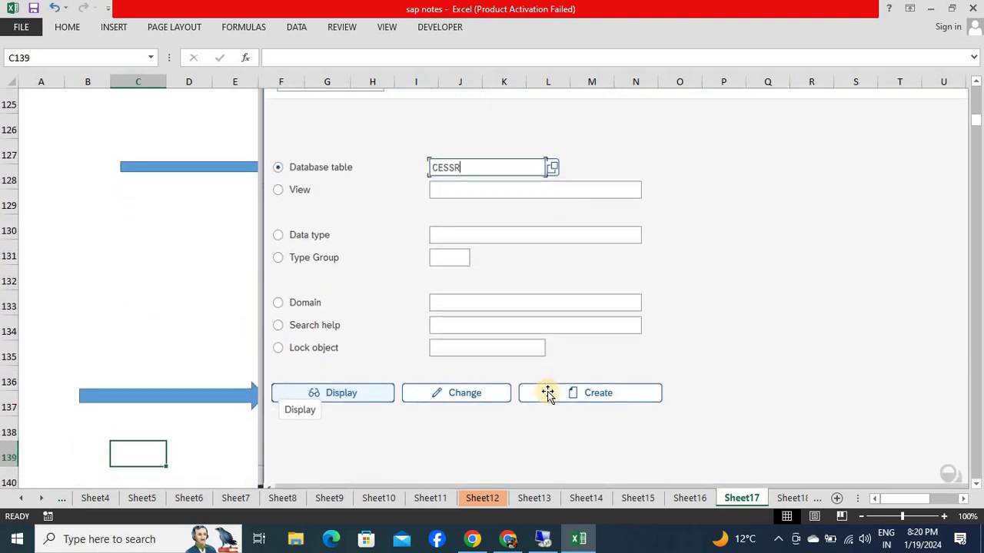
Switch to the SAP remote session, display the database table CESSR and highlight "Entry Sheet" in its short description
key(alt+Tab)
key(Escape)
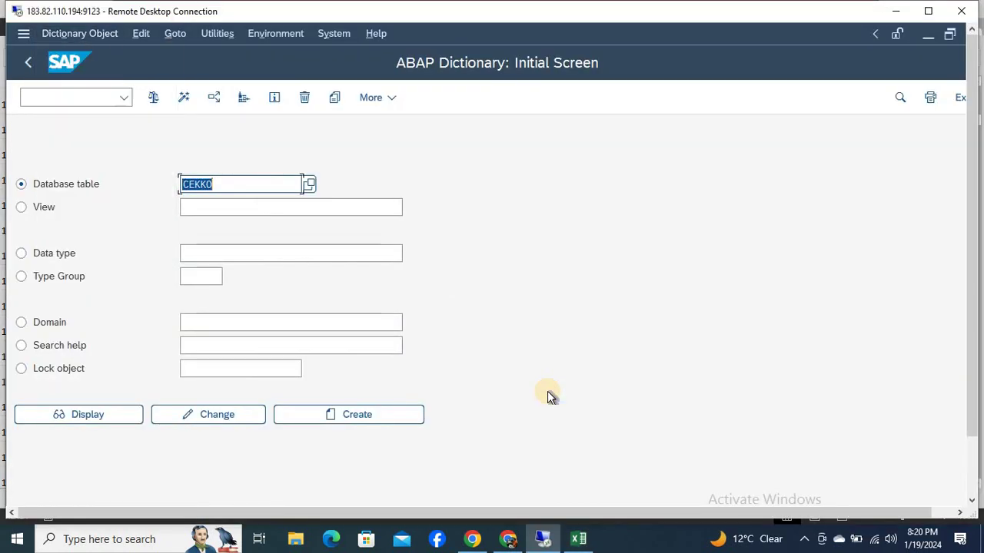
text(CESSR)
click(106, 415)
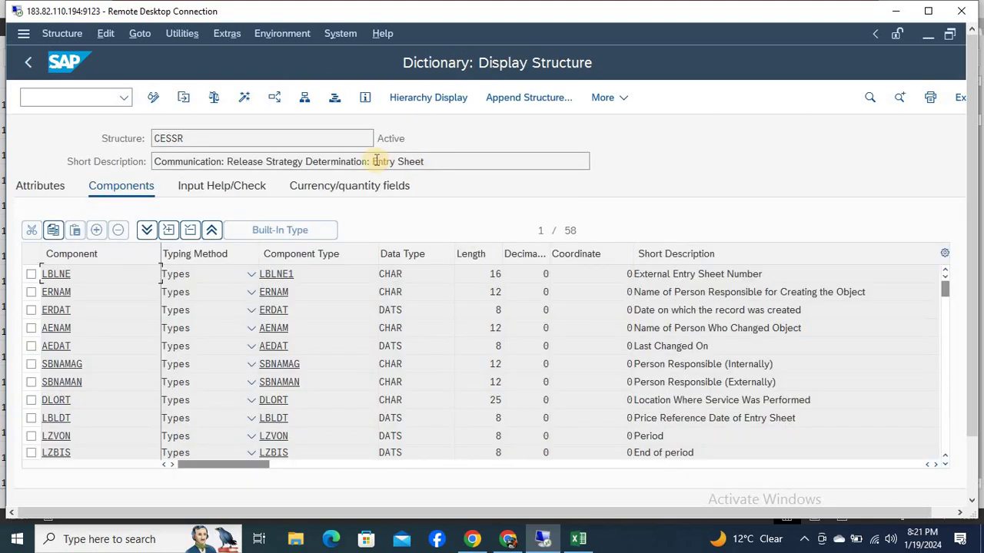
drag(383, 161, 513, 158)
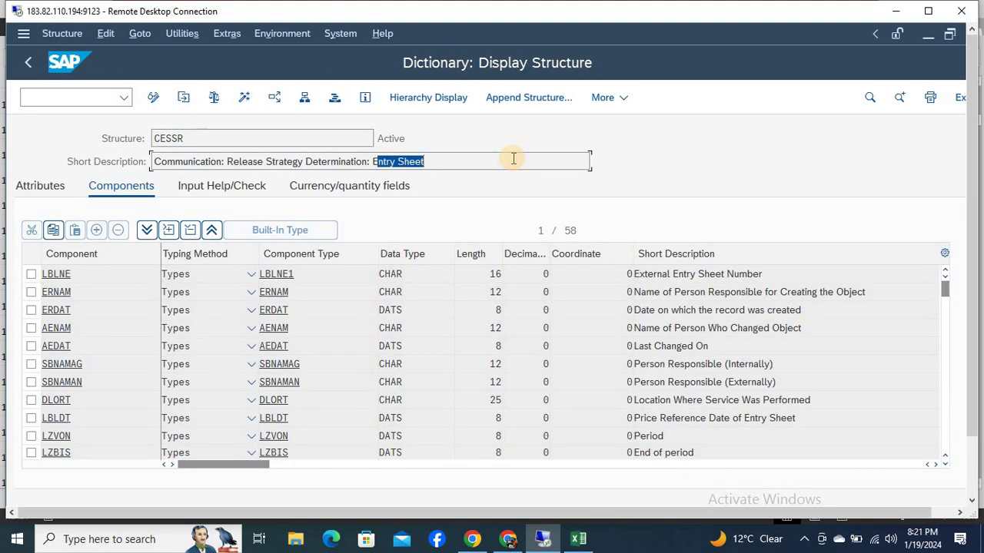
Switch to the Excel notes and examine the CESSR structure screenshot with its entry sheet note on Sheet17
key(alt+Tab)
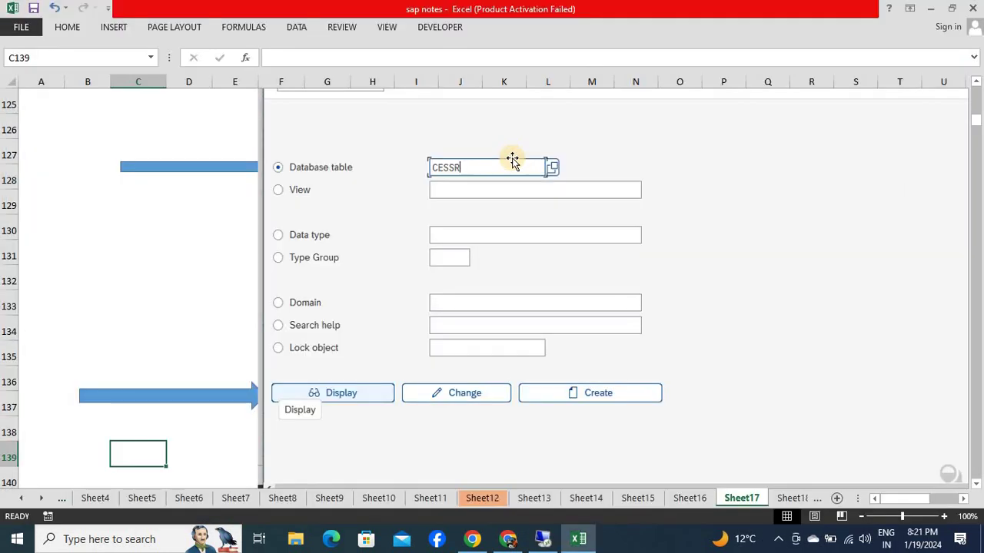
key(Left)
key(Left)
key(Down)
key(Down)
key(Down)
key(Down)
key(Down)
key(Down)
key(Down)
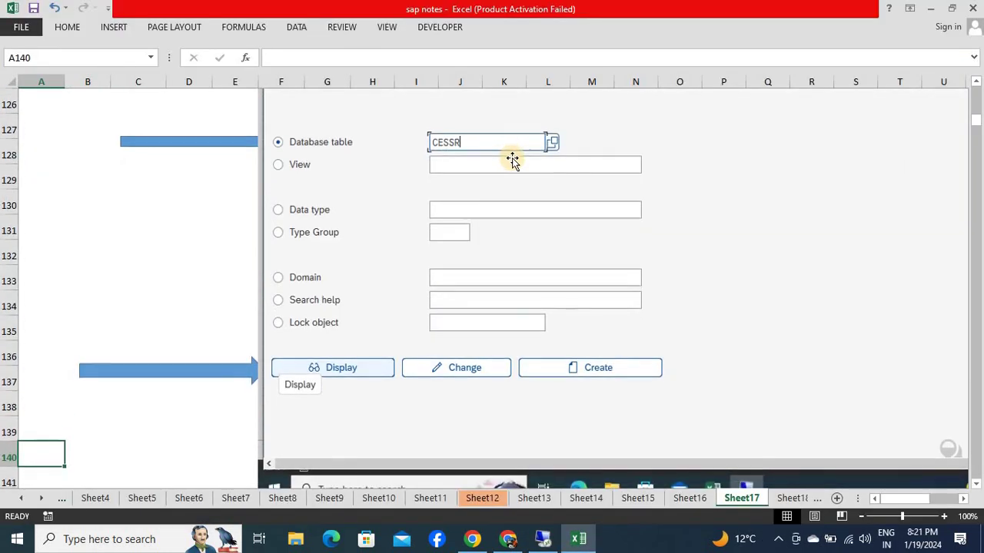
key(Down)
key(Down)
key(Down)
key(Down)
key(Down)
key(Down)
key(Down)
key(Down)
key(Down)
key(Down)
key(Down)
key(Down)
key(Down)
key(Down)
key(Down)
key(Down)
key(Down)
key(Down)
key(Down)
key(Down)
key(Down)
key(Down)
key(Down)
key(Down)
key(Down)
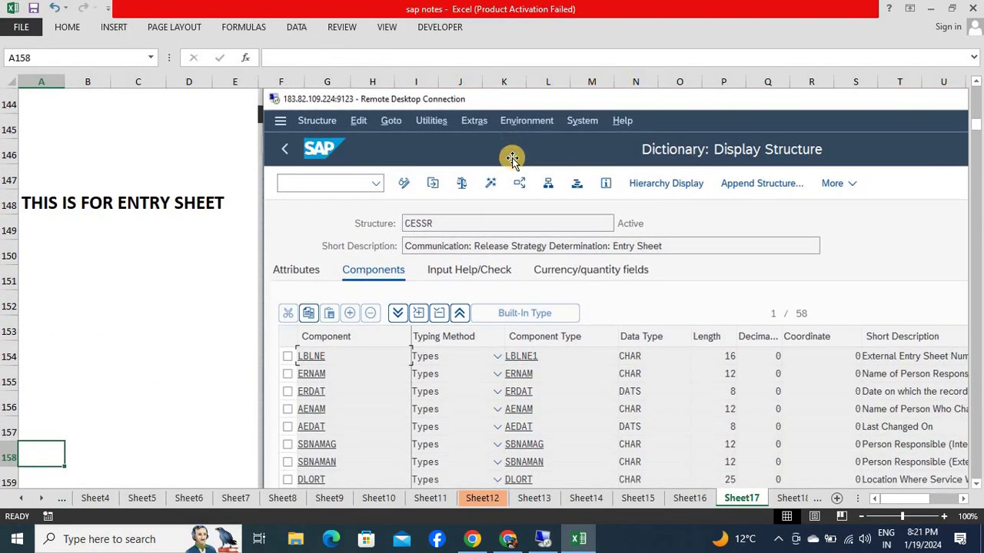
Look further down Sheet17 to the CHARACTERISTICS heading with its CT04 screenshot and select row 172
key(Down)
key(Down)
key(Down)
key(Down)
key(Down)
key(Down)
key(Down)
key(Down)
key(Down)
key(Down)
key(Down)
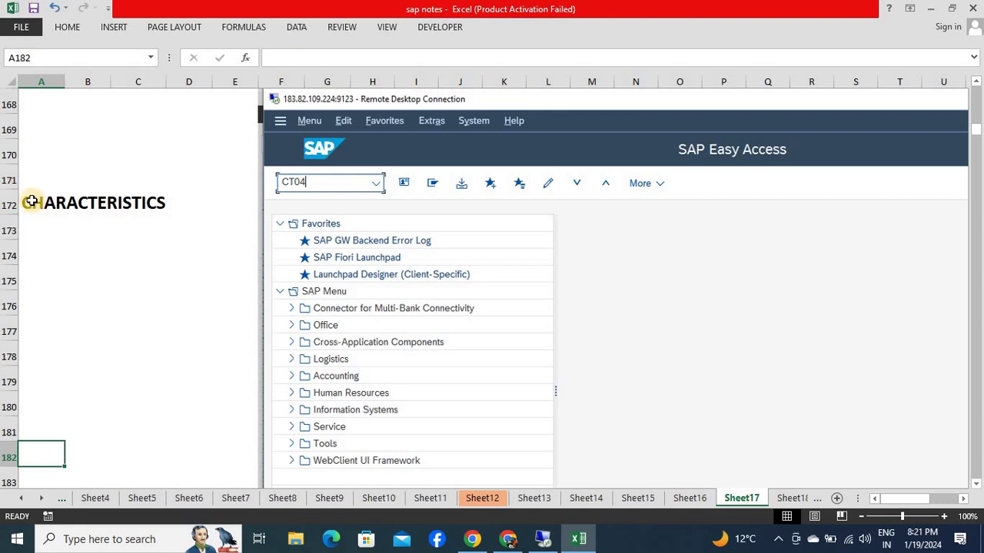
click(8, 205)
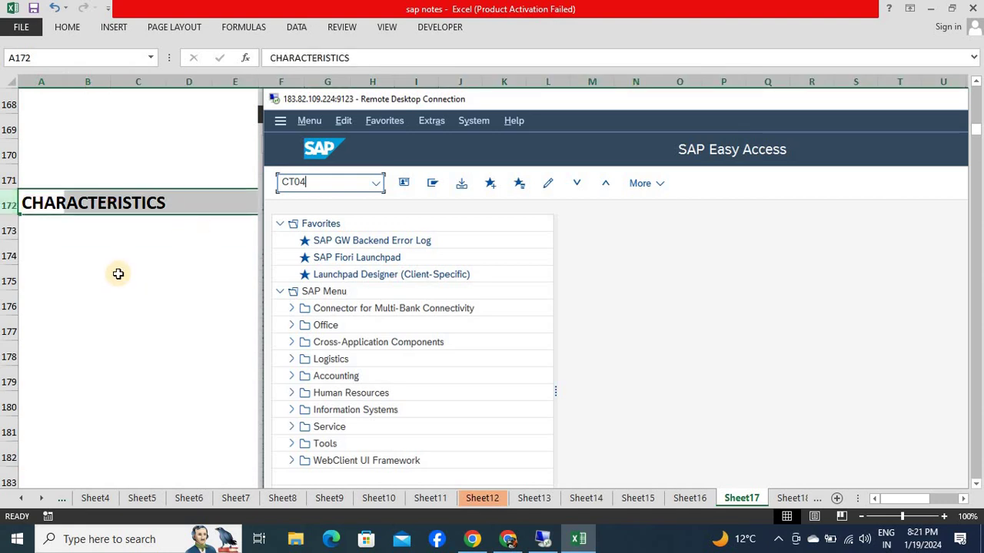
Enter 172 in cell C175 below the CHARACTERISTICS heading on Sheet17
click(117, 274)
text(172)
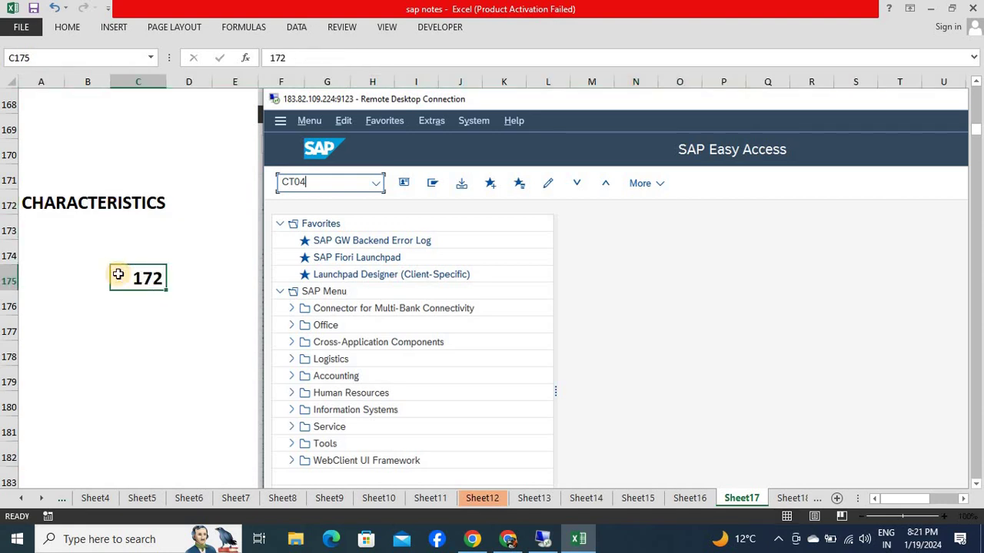
key(Return)
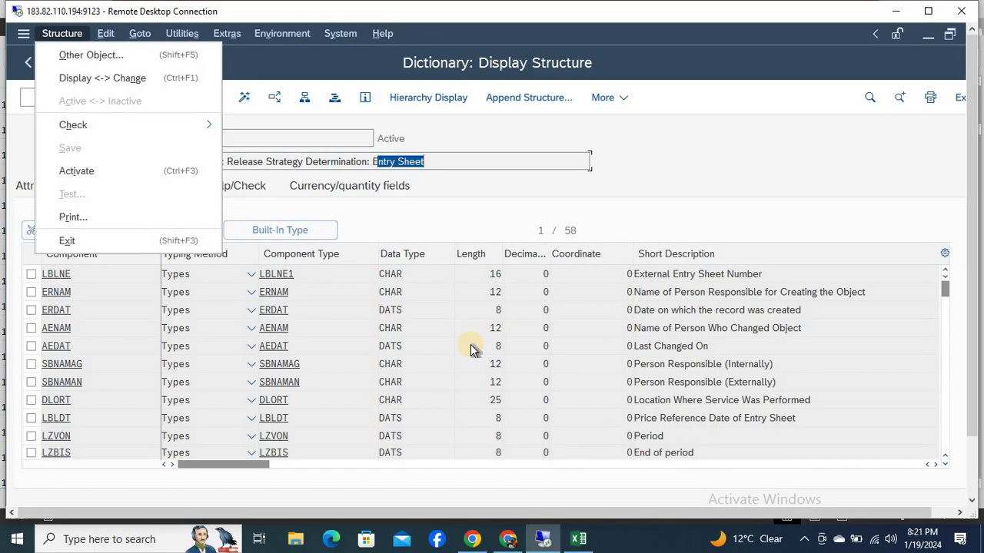
In the SAP remote session, run transaction CT04 from SAP Easy Access
click(469, 345)
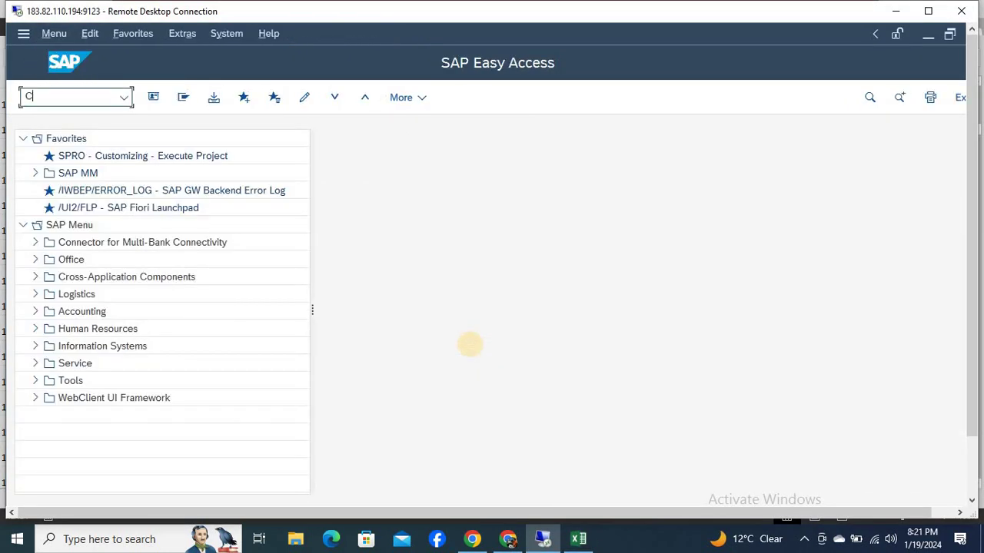
text(CT04)
key(Return)
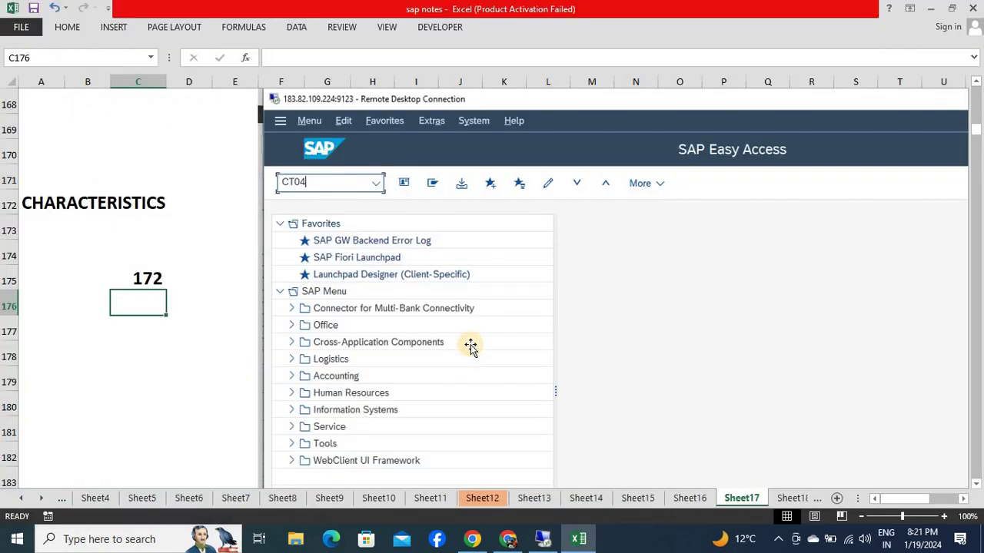
Return to the Excel notes and examine the Order Value row of the characteristics table on Sheet16, including its table and field names
click(689, 498)
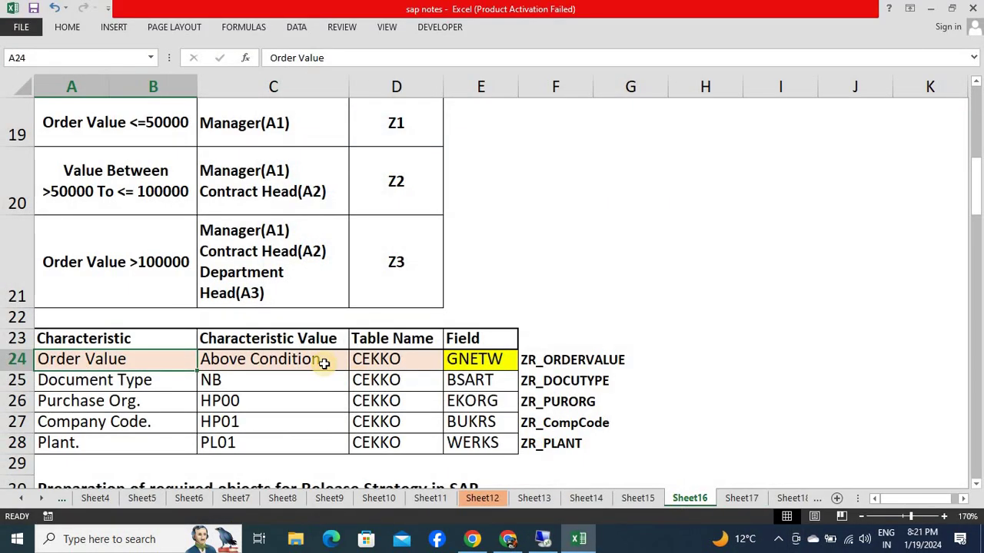
key(Right)
key(Up)
key(Left)
key(Down)
key(Down)
key(Right)
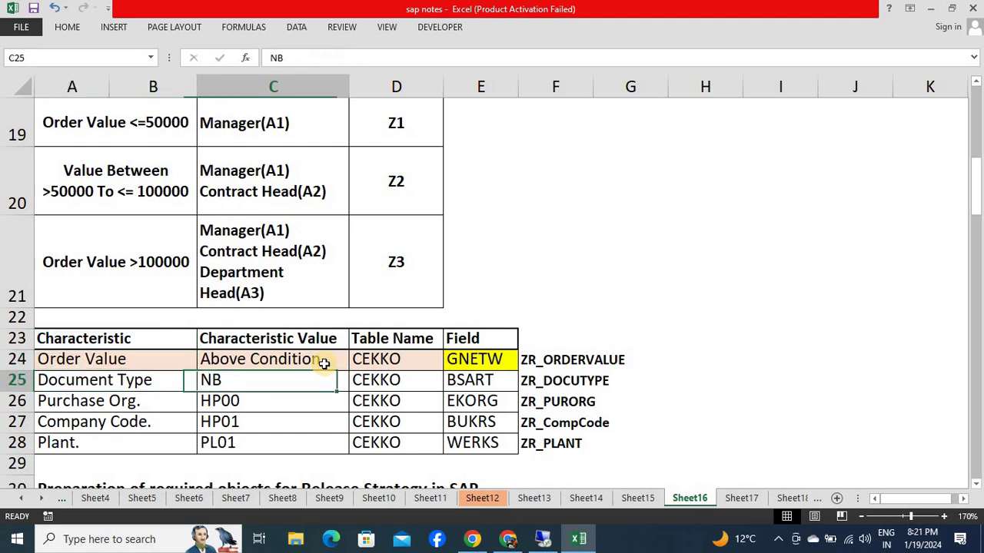
key(Up)
key(Left)
key(Right)
key(Right)
key(Right)
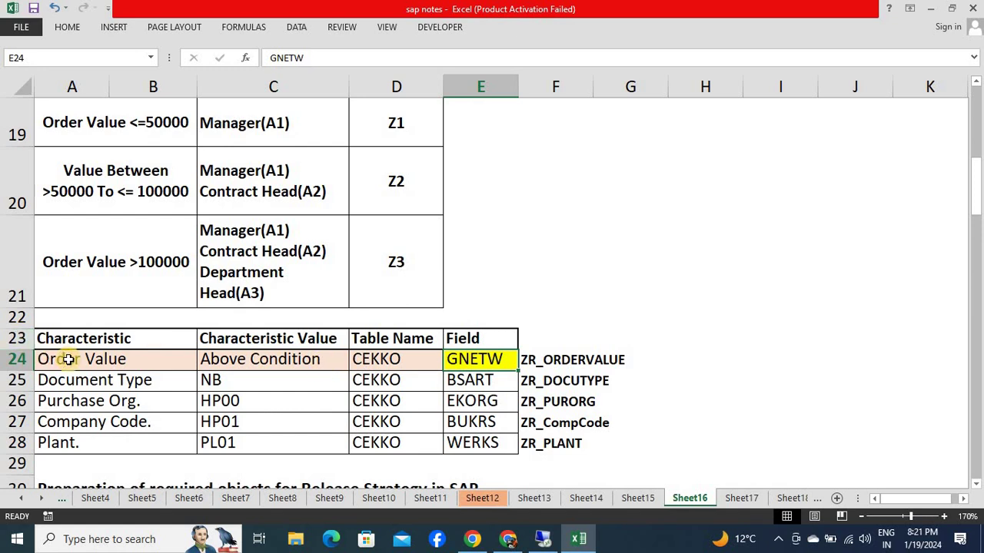
Highlight the characteristics and their values on Sheet16, plus the "Order Value <=50000" condition with its Manager(A1) approver
drag(67, 360, 364, 358)
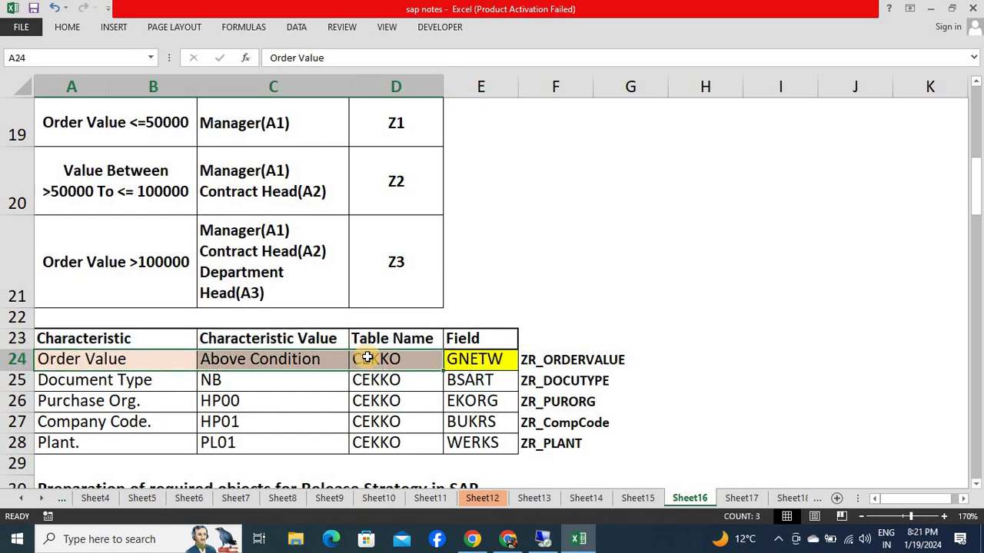
drag(66, 377, 333, 345)
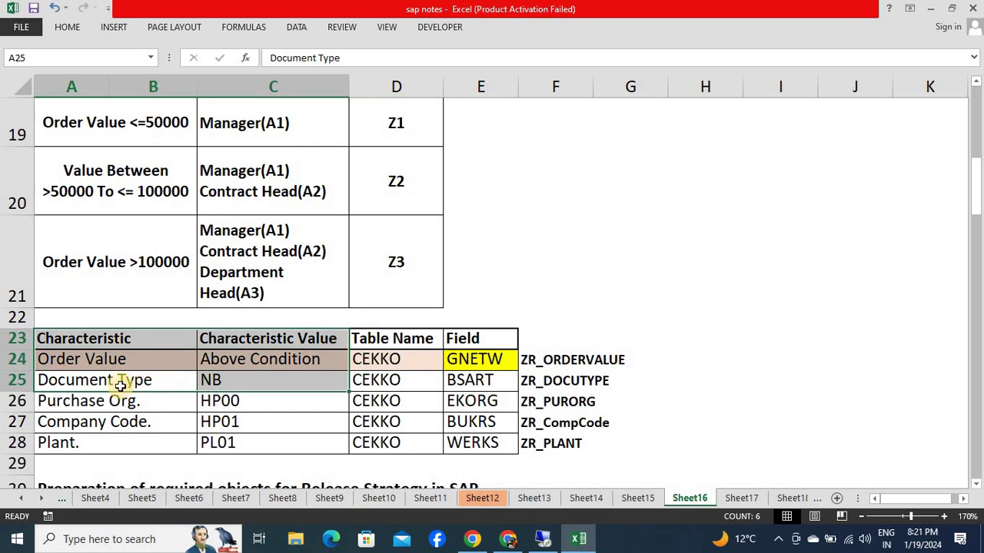
drag(94, 403, 265, 363)
click(149, 424)
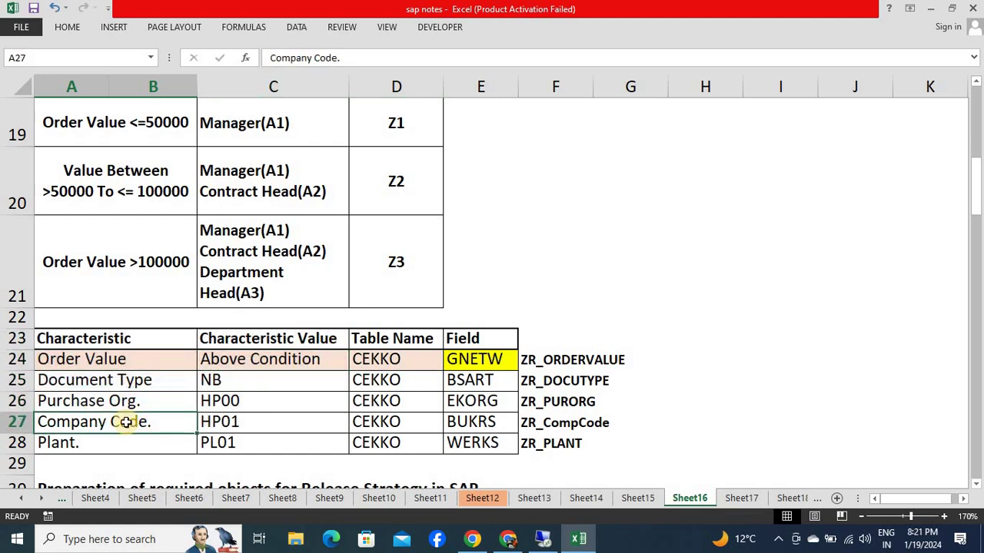
drag(96, 359, 247, 437)
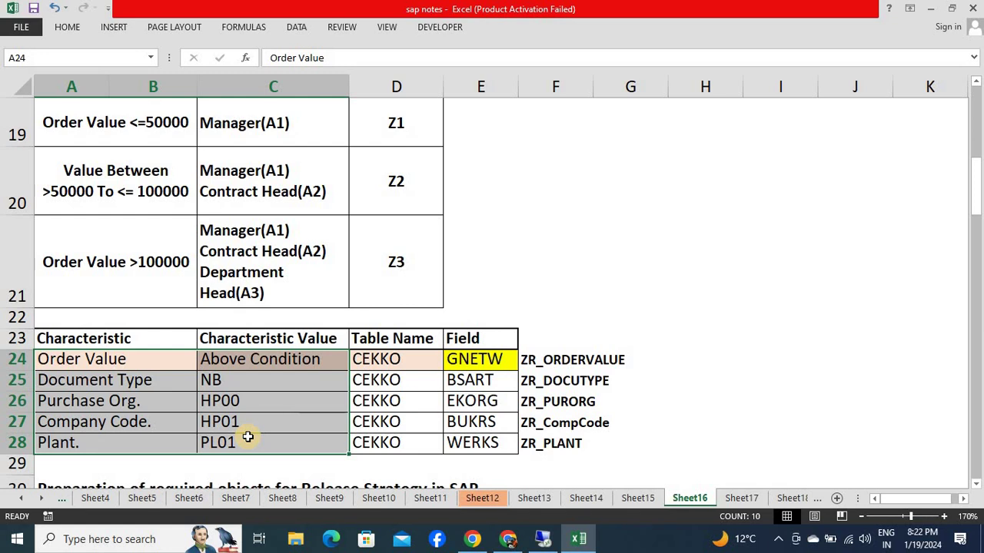
click(191, 132)
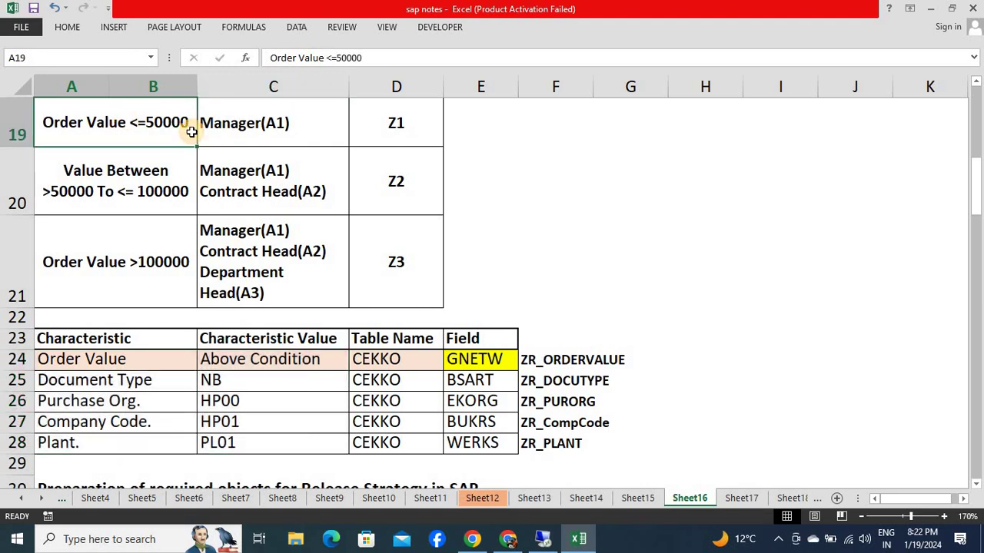
shift+click(315, 112)
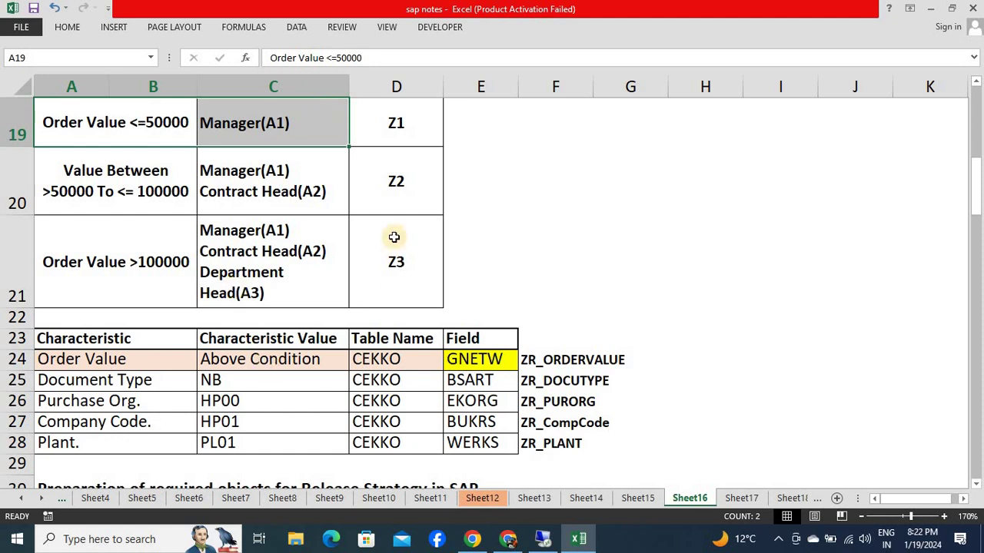
Go back to Sheet17 and examine the Characteristics screenshot with its characteristic name, Valid From date and Create option
click(650, 496)
click(736, 498)
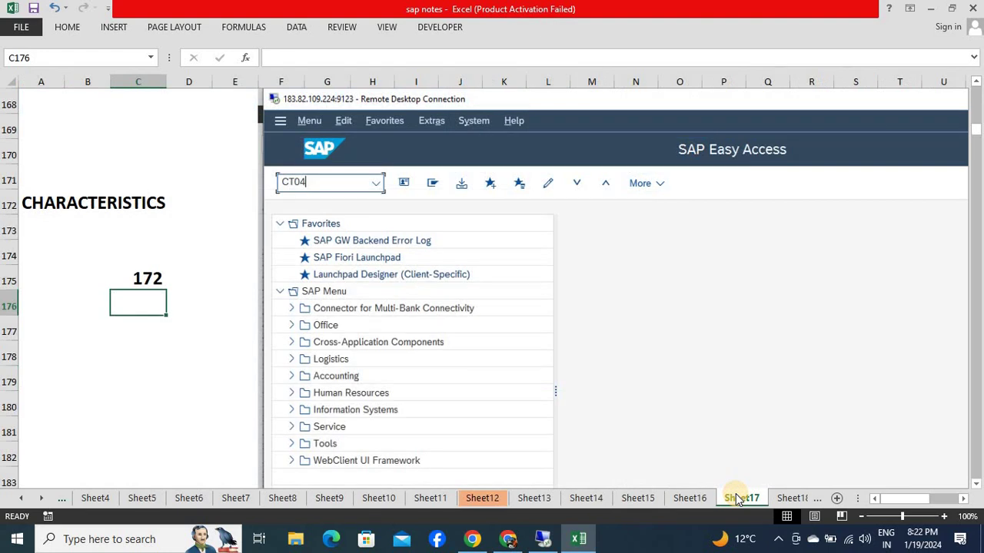
key(Down)
key(Down)
key(Down)
key(Down)
key(Down)
key(Down)
key(Down)
key(Down)
key(Down)
key(Down)
key(Down)
key(Down)
key(Down)
key(Down)
key(Down)
key(Down)
key(Down)
key(Down)
key(Down)
key(Down)
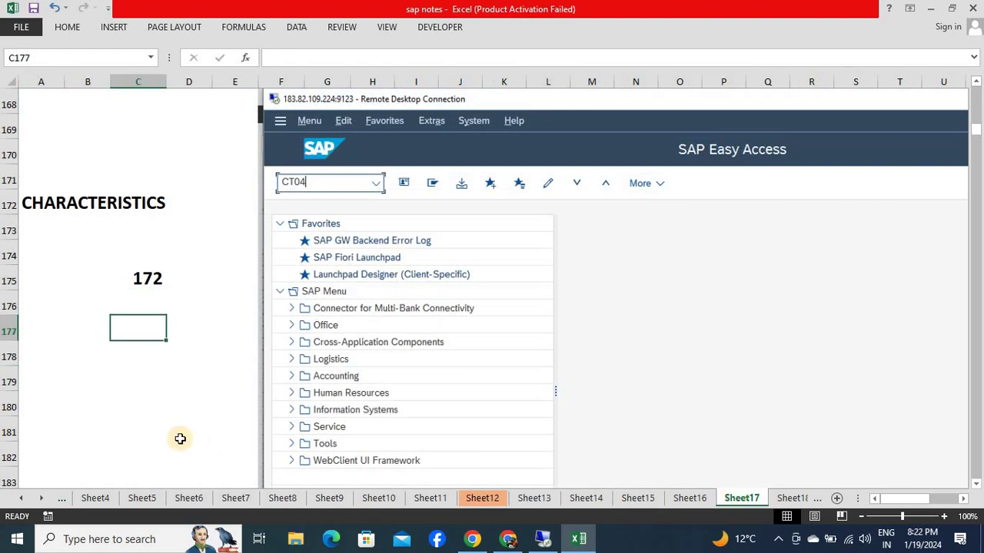
key(Down)
key(Down)
key(Down)
key(Down)
key(Down)
key(Down)
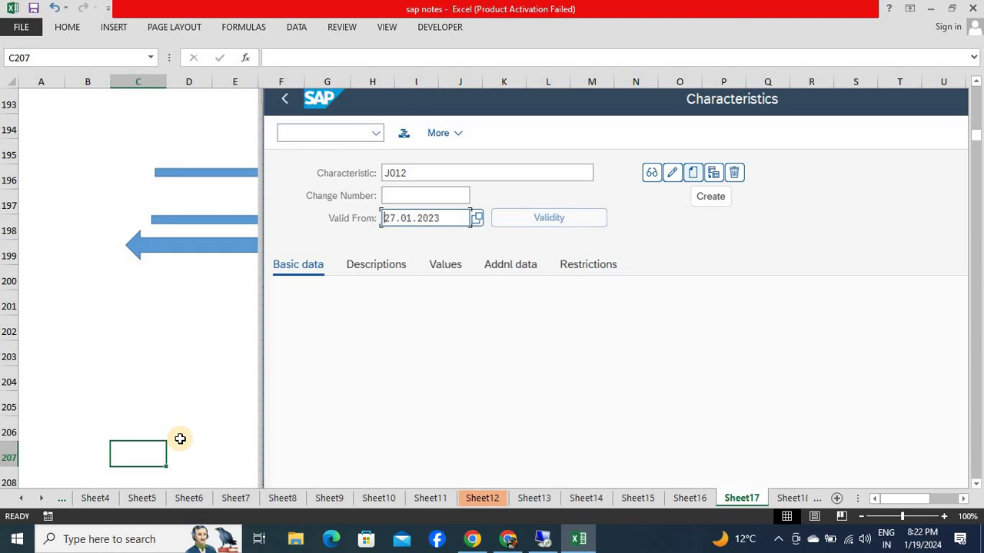
Switch to the SAP remote session and enter characteristic COW1COMPANY with Valid From date 19.01.2024
key(alt+Tab)
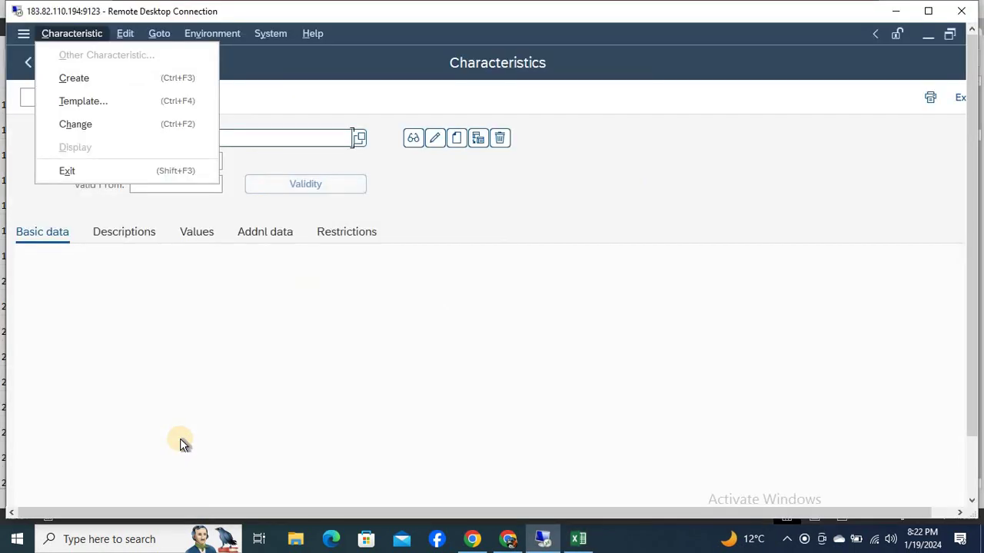
key(Escape)
text(COW1COMPANY)
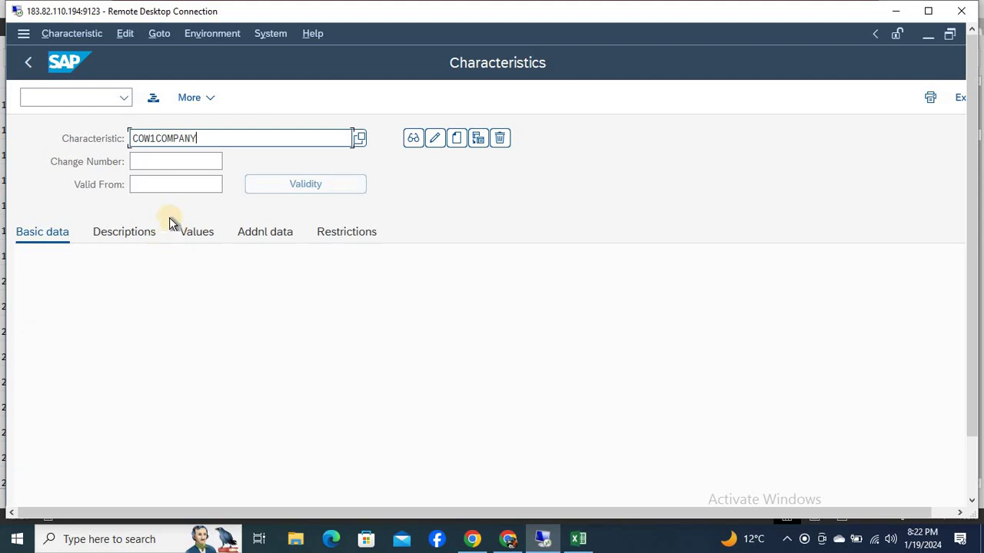
click(170, 186)
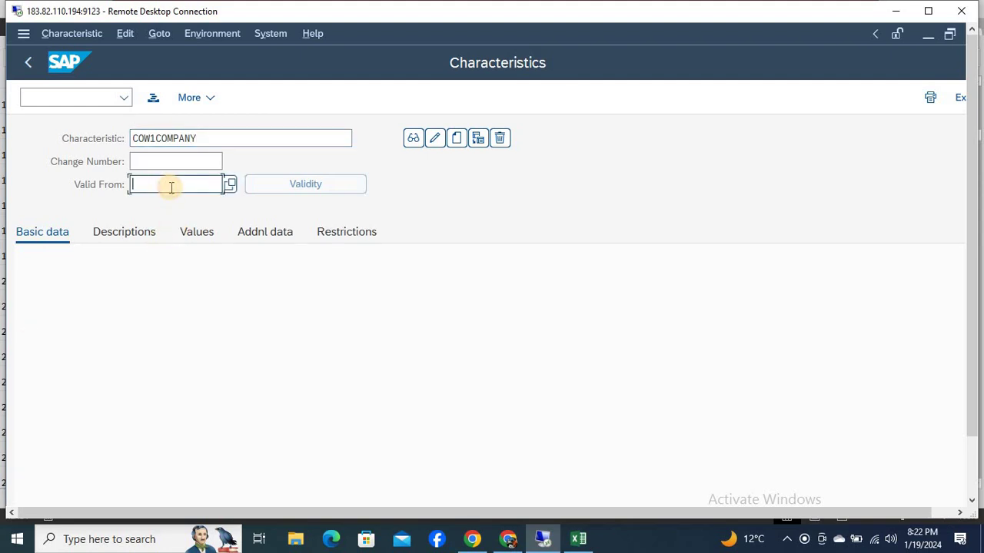
click(229, 185)
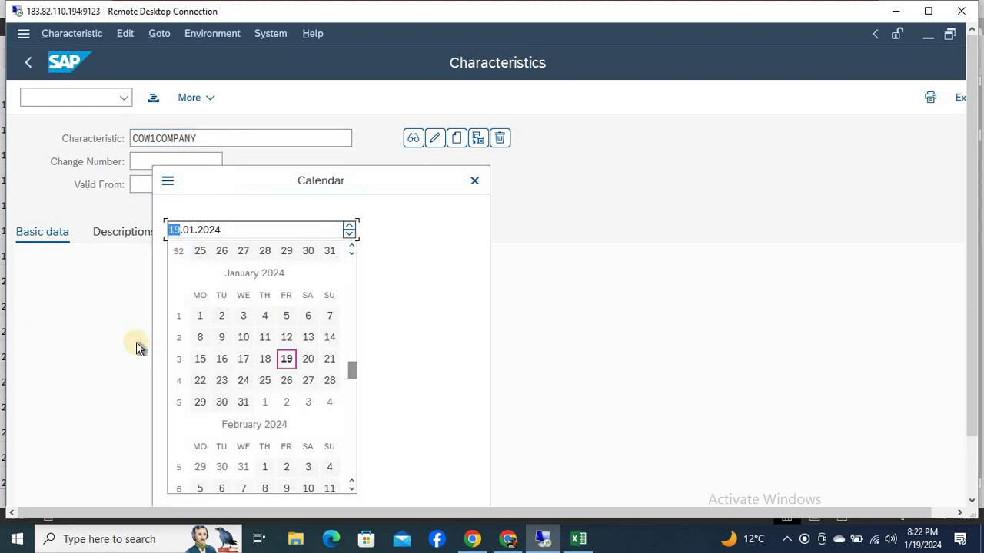
click(287, 360)
Switch to the Excel notes and examine the Addnl data screenshot with its table name and field name reference on Sheet17
key(alt+Tab)
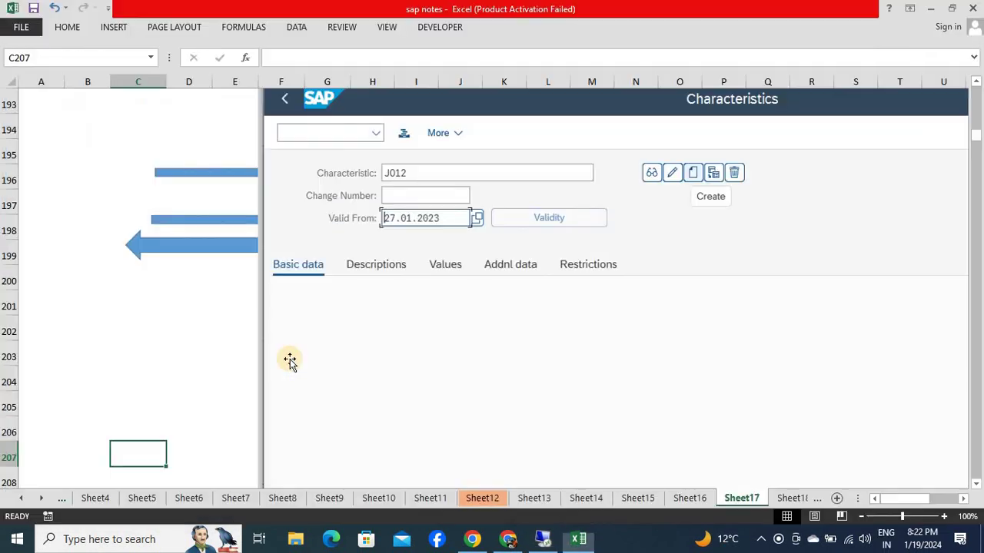
click(173, 345)
key(Down)
key(Down)
key(Down)
key(Down)
key(Down)
key(Down)
key(Down)
key(Down)
key(Down)
key(Down)
key(Down)
key(Down)
key(Down)
key(Down)
key(Down)
key(Down)
key(Down)
key(Down)
key(Down)
key(Down)
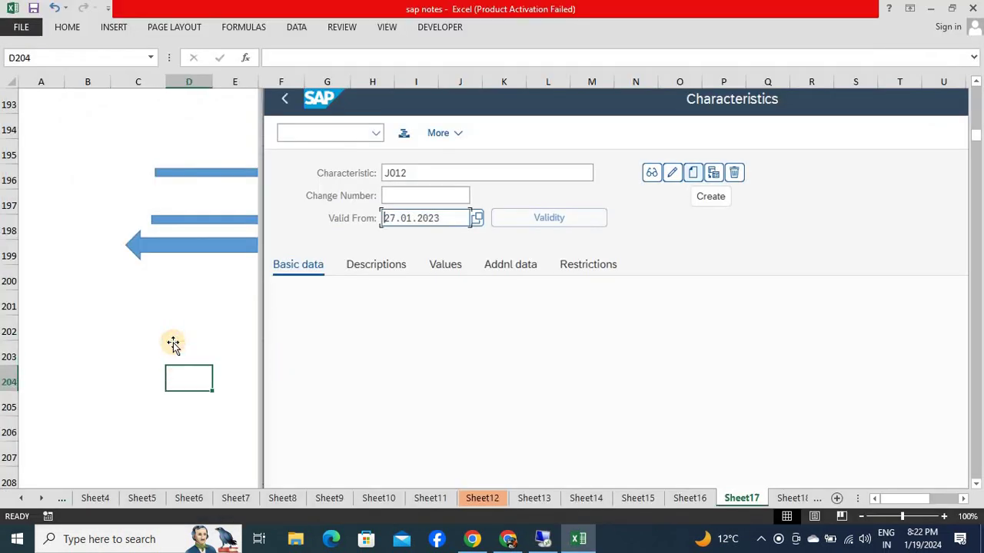
key(Down)
key(Down)
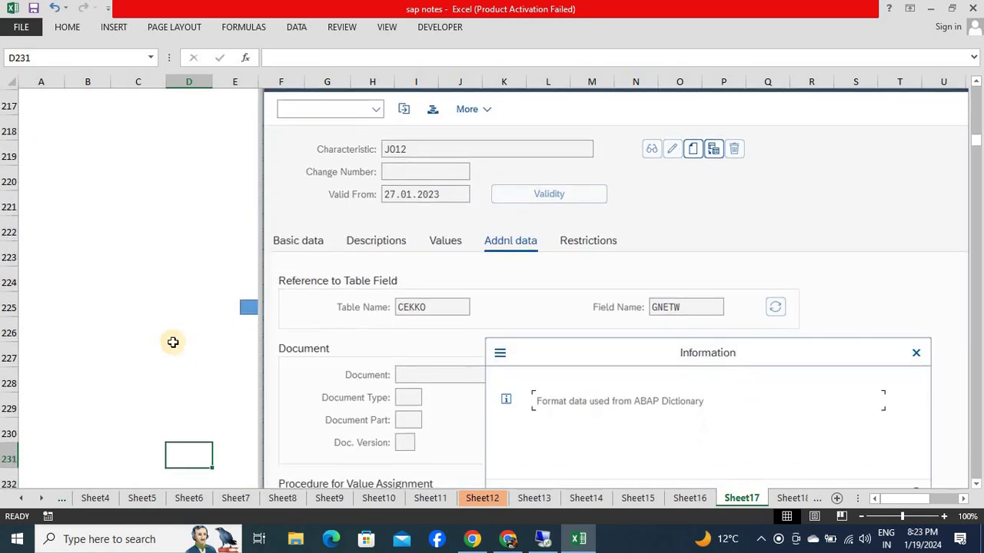
Return to the SAP remote session and start creating the characteristic COW1COMPANY
key(alt+Tab)
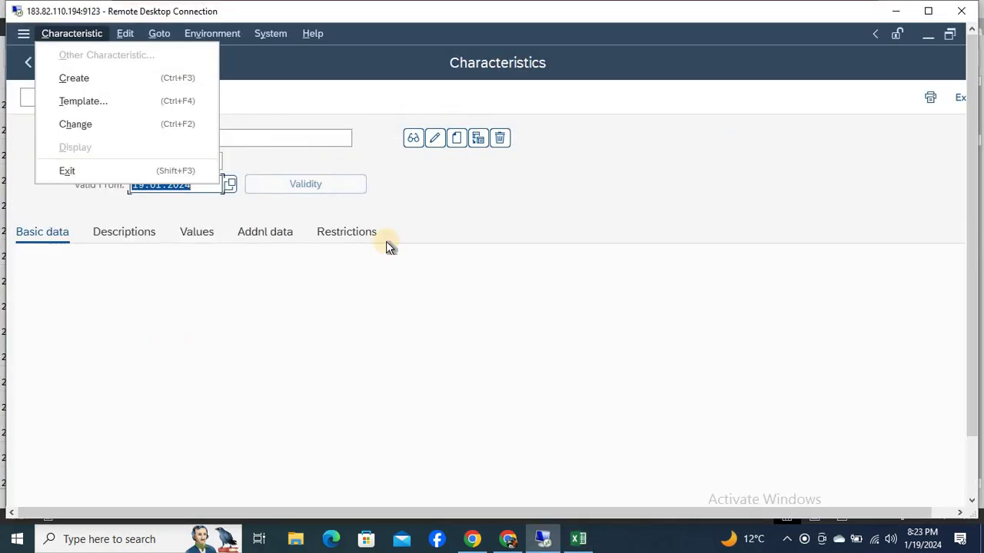
click(478, 238)
click(455, 139)
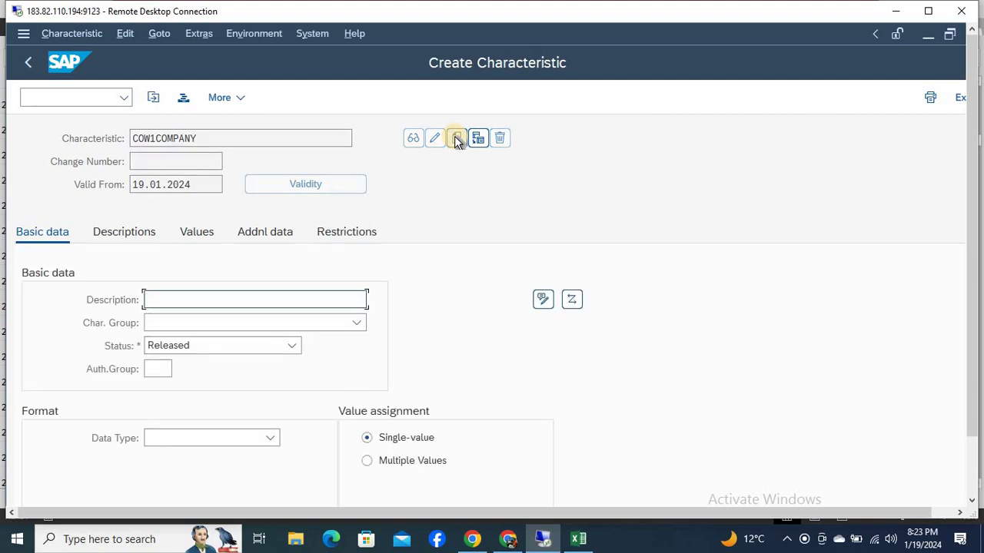
Open the characteristic's Addnl data at the table name, and switch to Sheet16 of the Excel notes
click(254, 234)
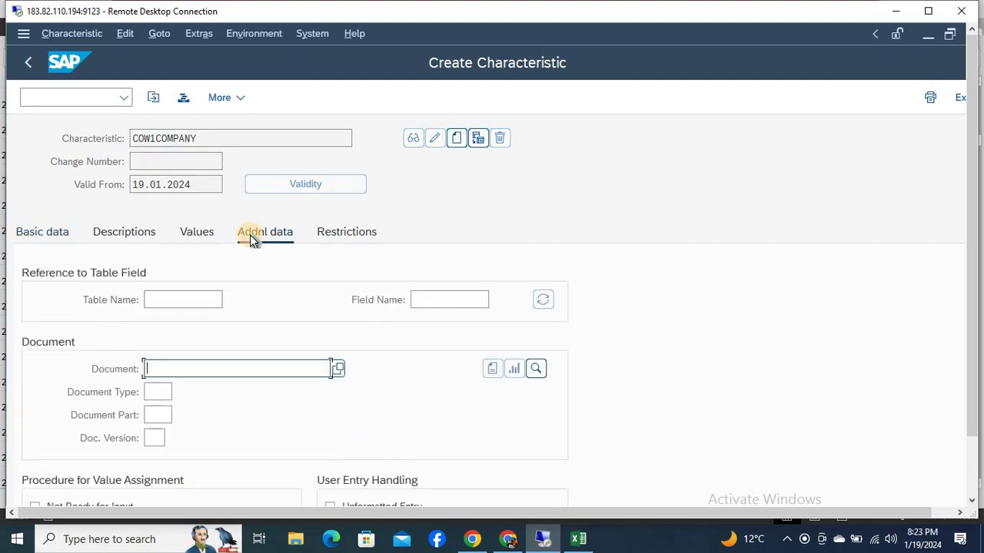
click(154, 300)
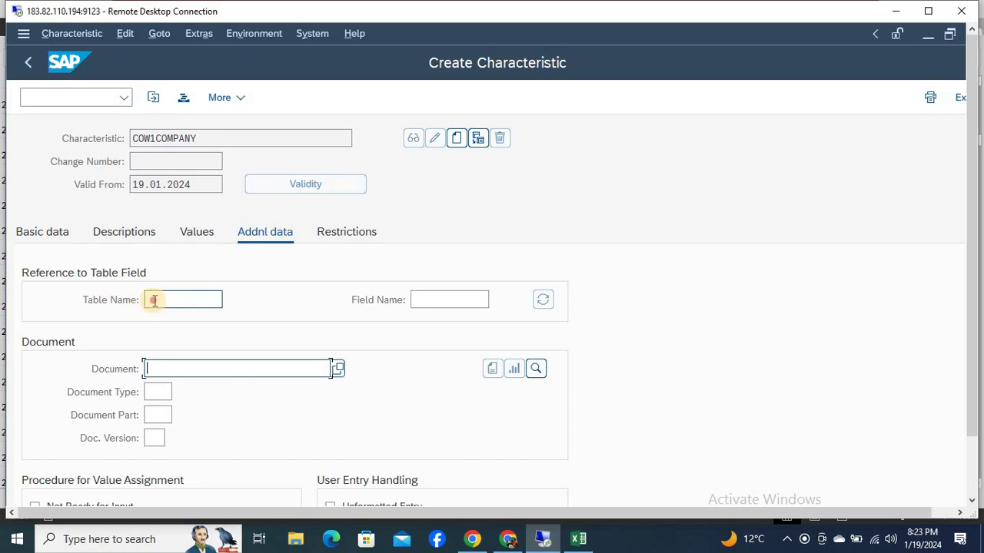
key(alt+Tab)
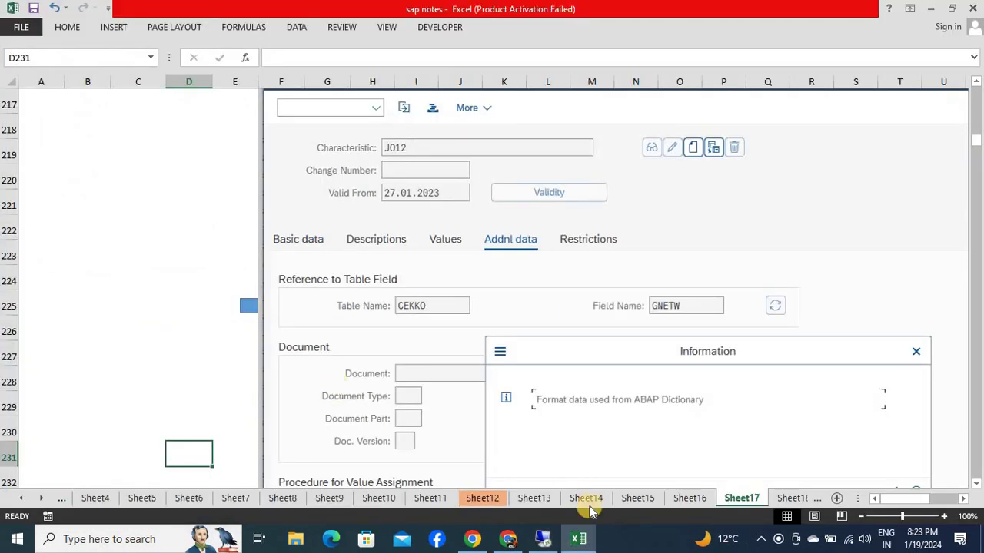
click(688, 500)
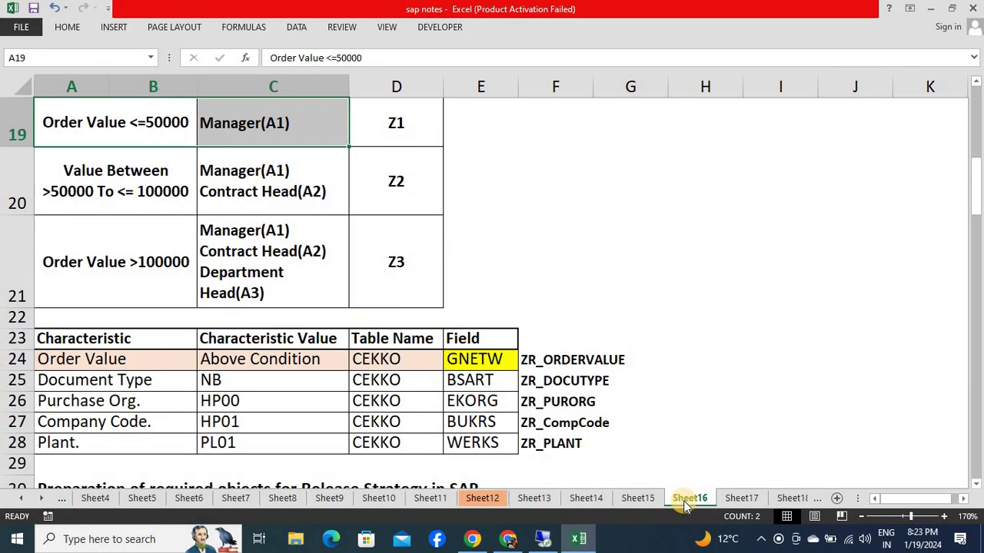
Highlight the CEKKO table name cells D24:D28 on Sheet16 with a yellow fill
click(371, 366)
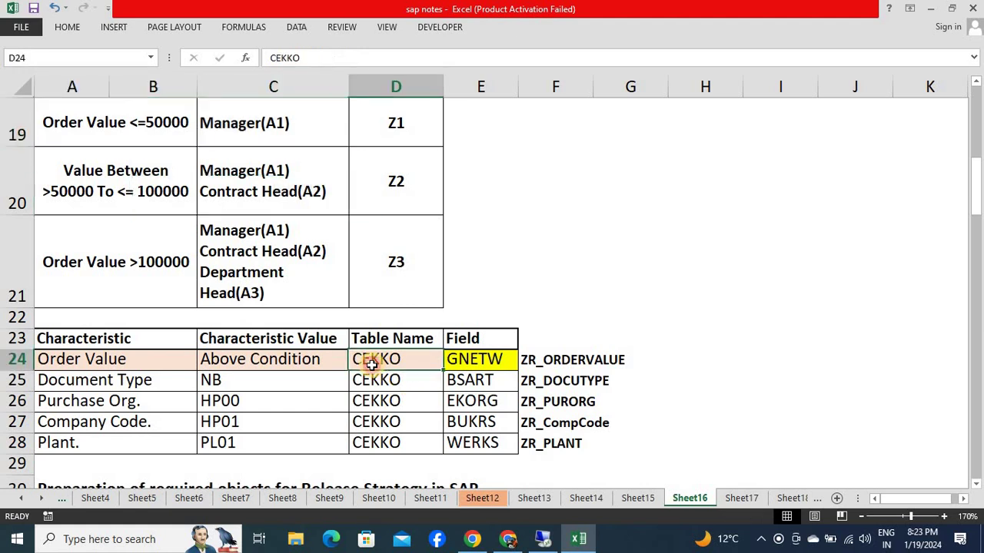
drag(374, 361, 384, 455)
text(HH)
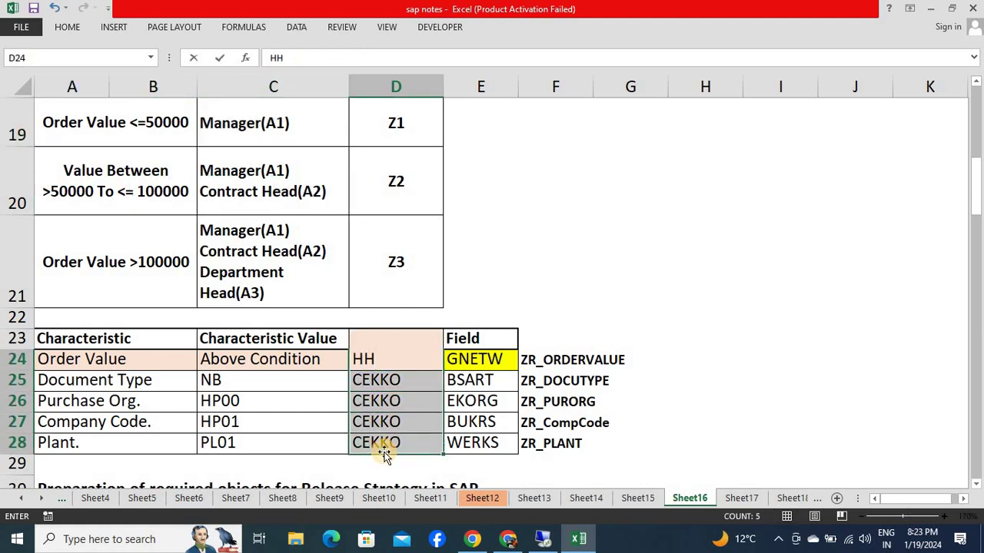
key(Escape)
key(alt)
key(h)
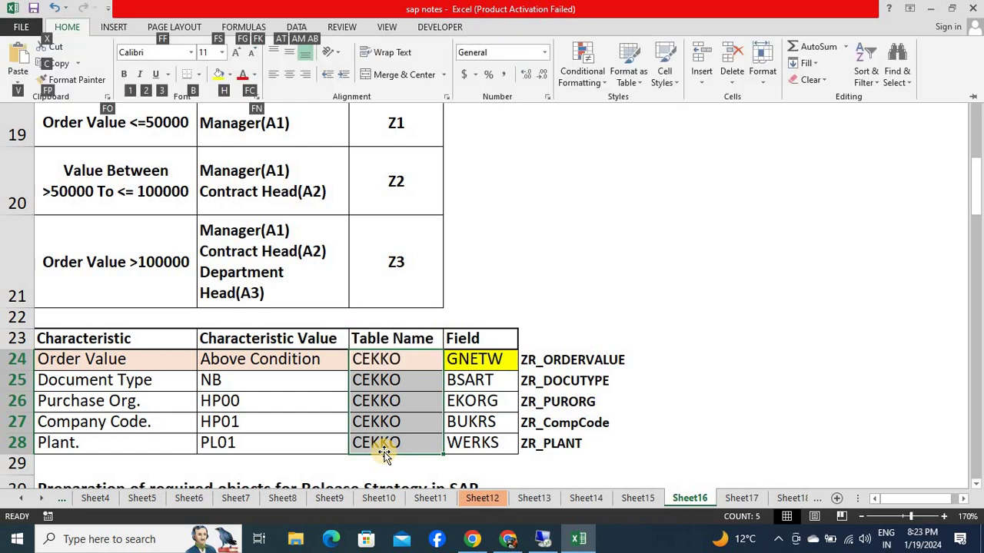
key(h)
key(Right)
key(Right)
key(Right)
key(Down)
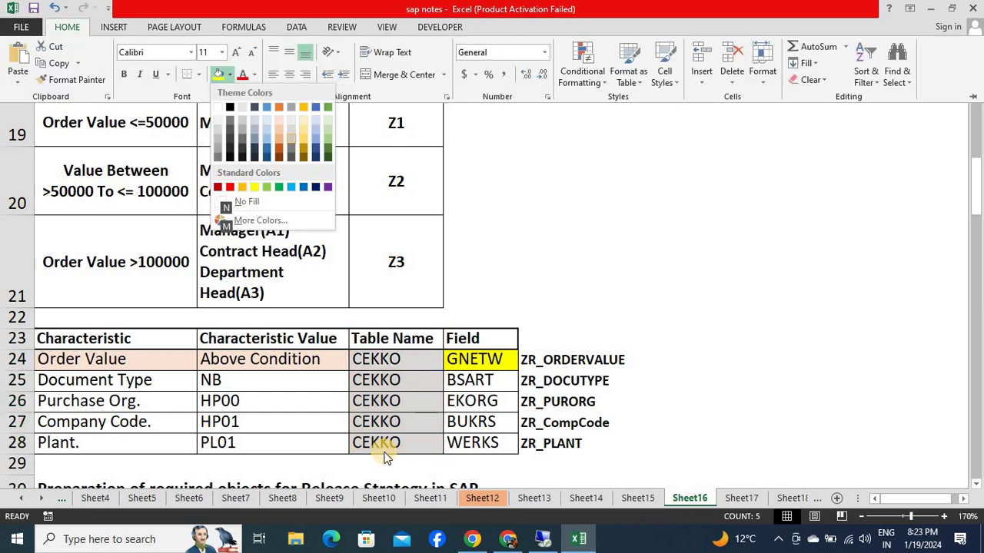
key(Left)
key(Down)
key(Down)
key(Down)
key(Left)
key(Left)
key(Return)
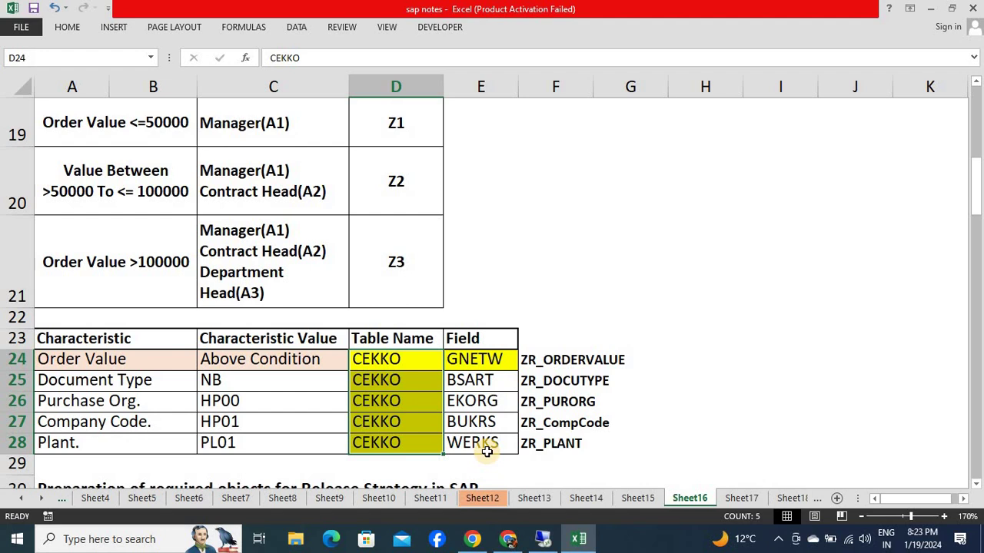
Check the Order Value field in E24, and set the reference table name to CEKKO in the SAP remote session
click(483, 368)
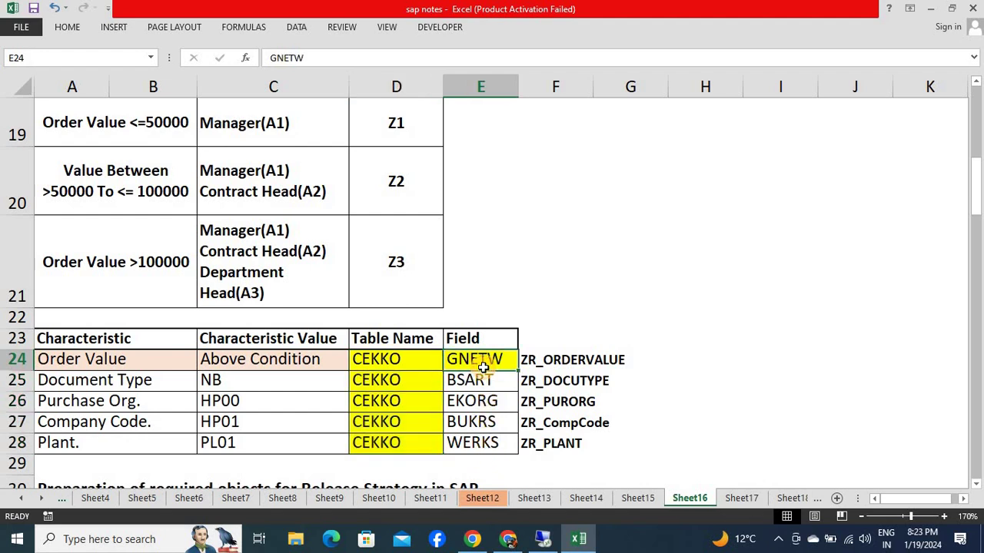
key(alt+Tab)
click(332, 292)
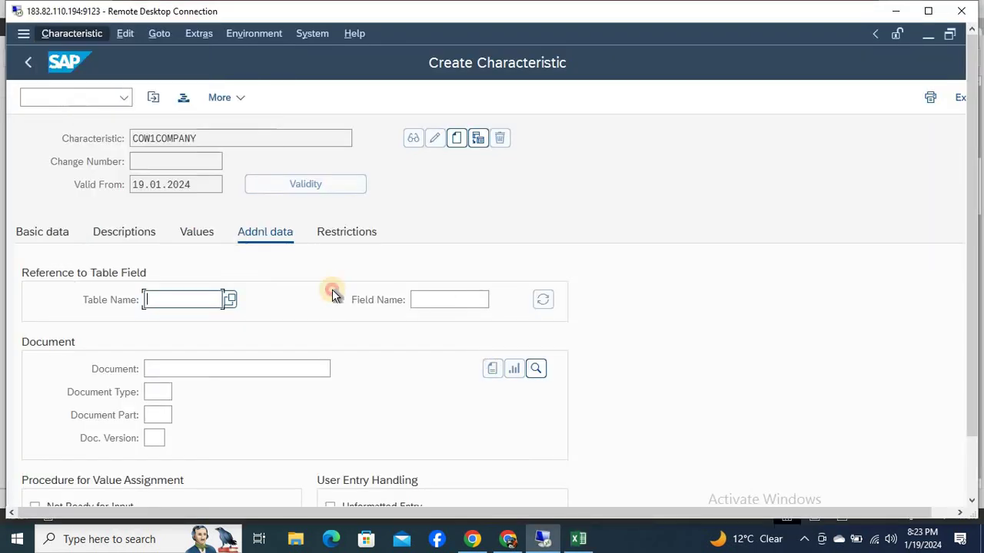
text(CE)
key(Down)
key(Return)
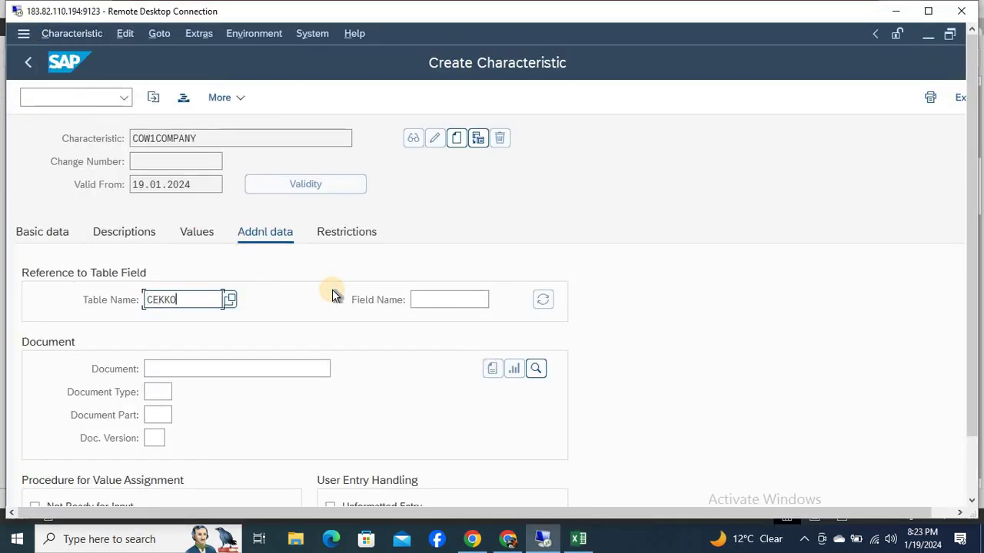
Set the field name of the table field reference to GNETW
click(441, 295)
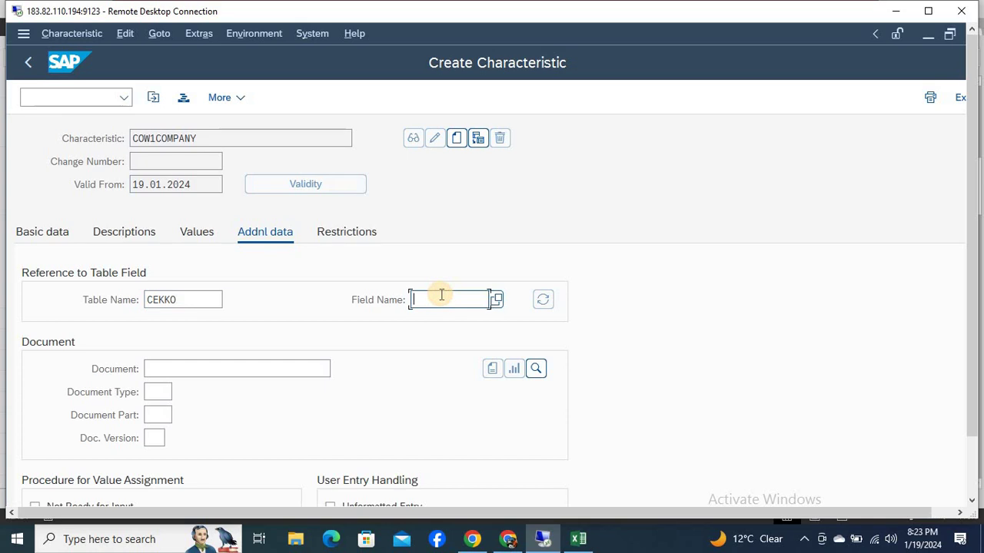
text(Z)
key(BackSpace)
text(Z)
key(BackSpace)
text(G)
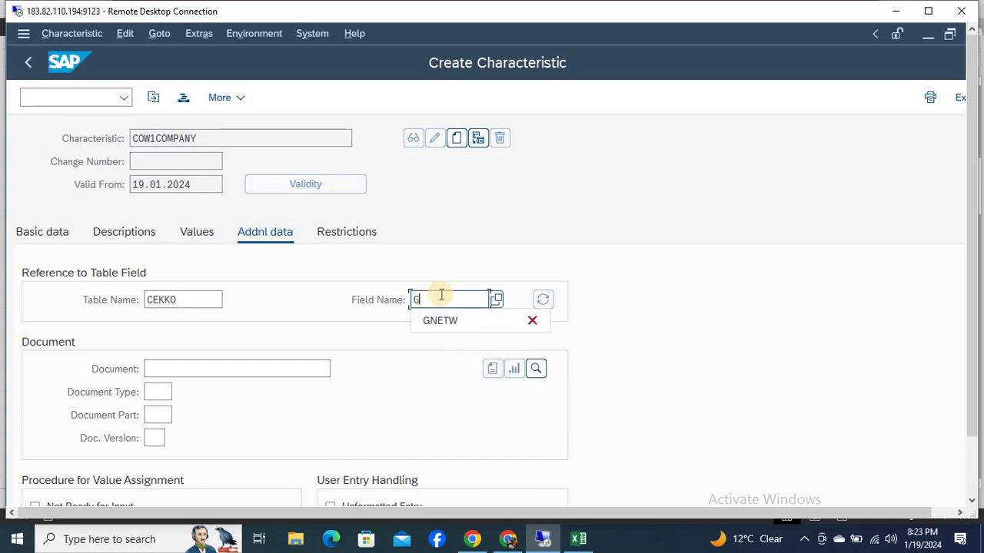
key(Down)
key(Return)
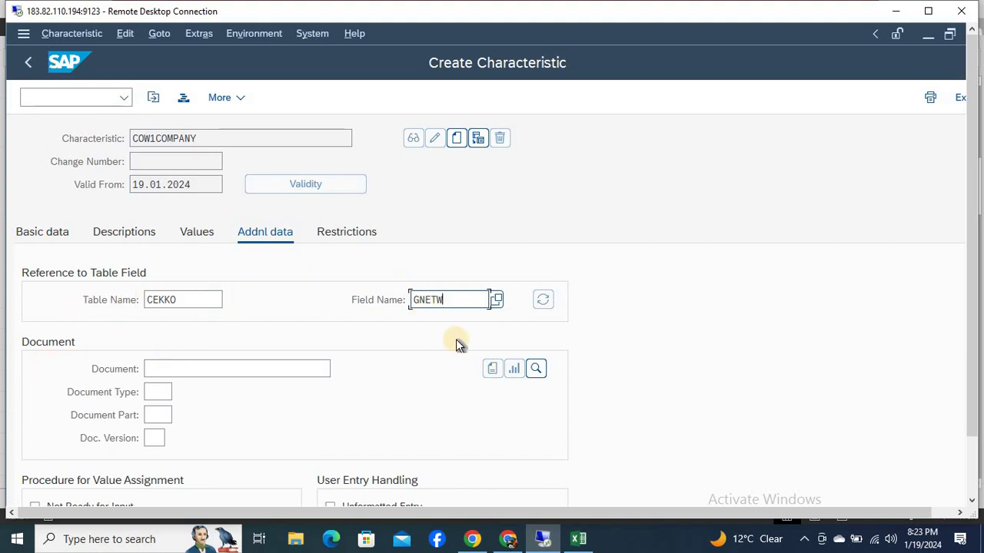
Switch to Sheet17 of the Excel notes and examine the screenshots of the information dialogs that follow the Addnl data entry
key(alt+Tab)
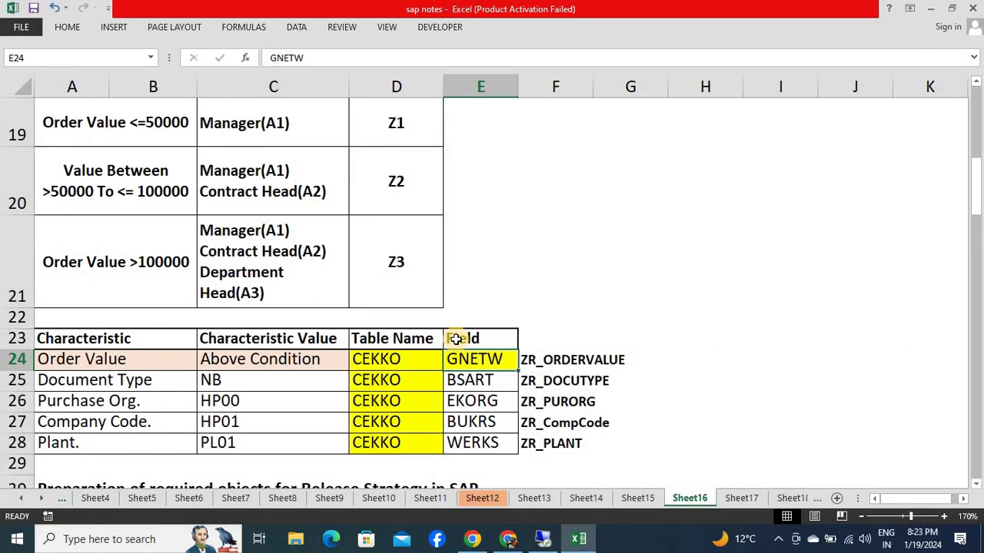
click(742, 498)
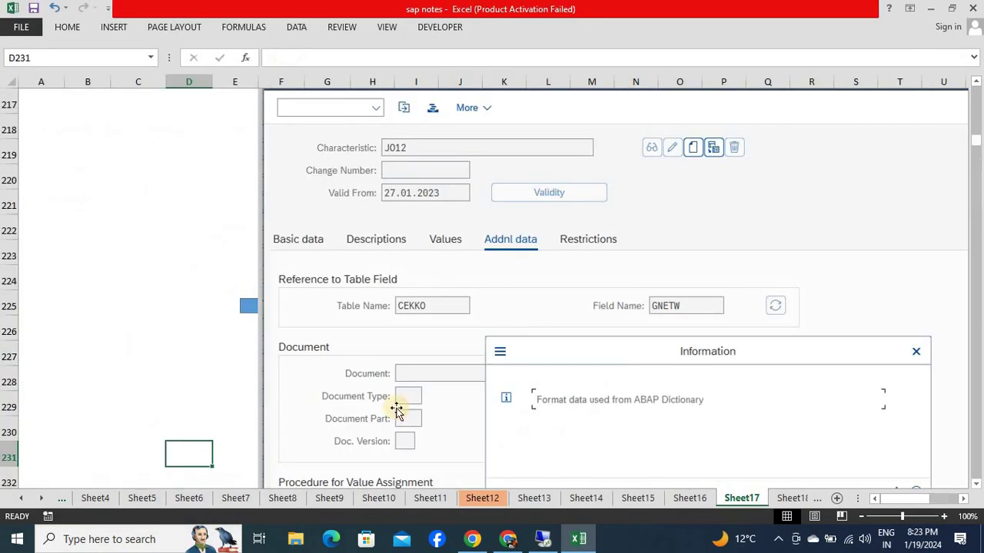
click(159, 378)
key(Down)
key(Down)
key(Down)
key(Down)
key(Down)
key(Down)
key(Down)
key(Down)
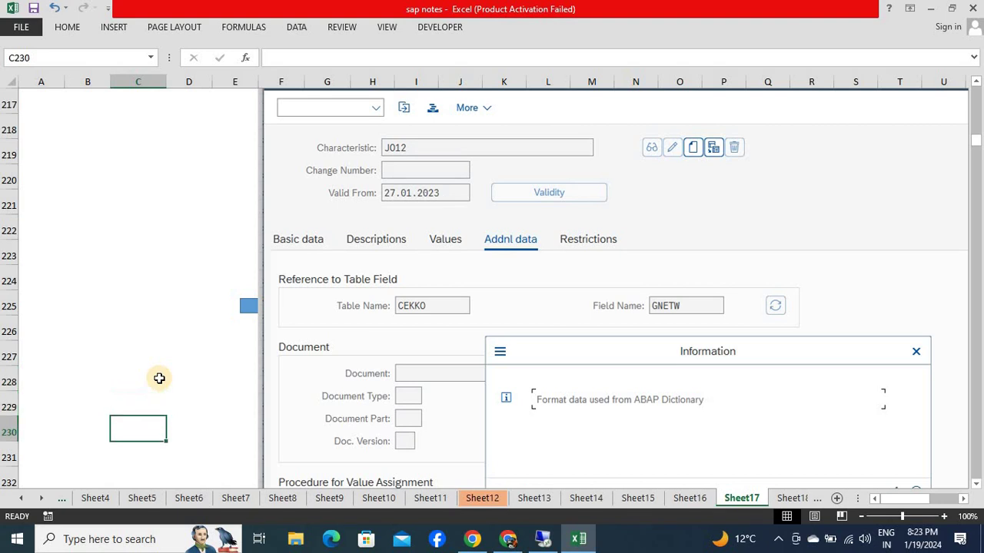
key(Down)
key(Down)
key(Down)
key(Down)
key(Down)
key(Down)
key(Down)
key(Down)
key(Down)
key(Down)
key(Down)
key(Down)
key(Down)
key(Down)
key(Down)
key(Down)
key(Down)
key(Down)
key(Down)
key(Down)
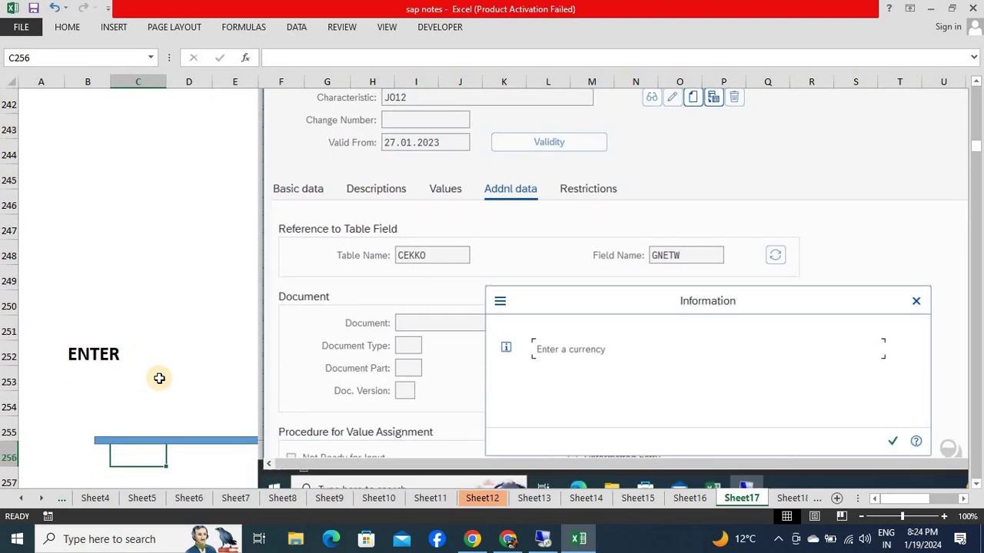
Go back up Sheet17 to review the earlier screenshot showing the Create option for the characteristic
key(Up)
key(Up)
key(Up)
key(Up)
key(Up)
key(Up)
key(Up)
key(Up)
key(Up)
key(Up)
key(Up)
key(Up)
key(Up)
key(Up)
key(Up)
key(Up)
key(Up)
key(Up)
key(Up)
key(Up)
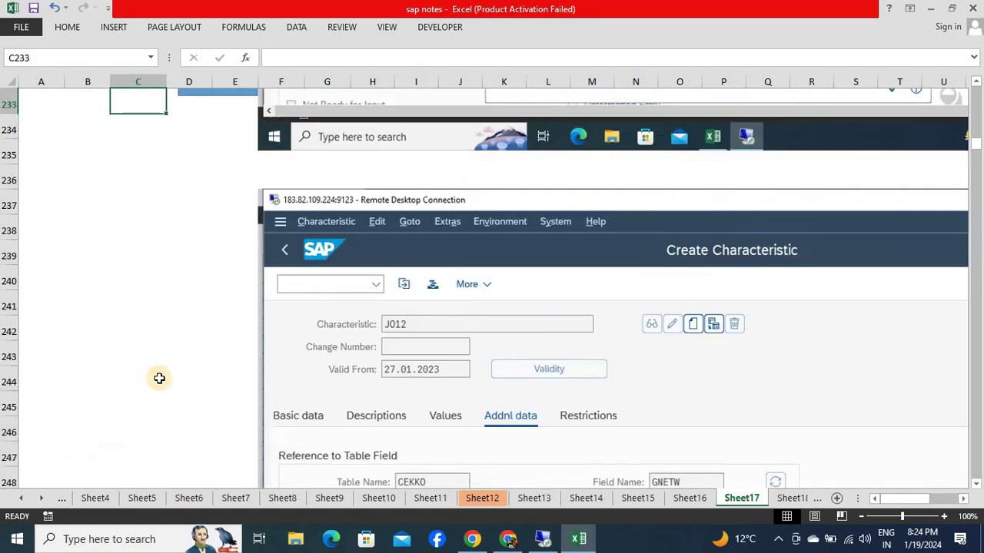
key(Up)
key(Up)
key(Up)
key(Up)
key(Up)
key(Up)
key(Up)
key(Up)
key(Up)
key(Up)
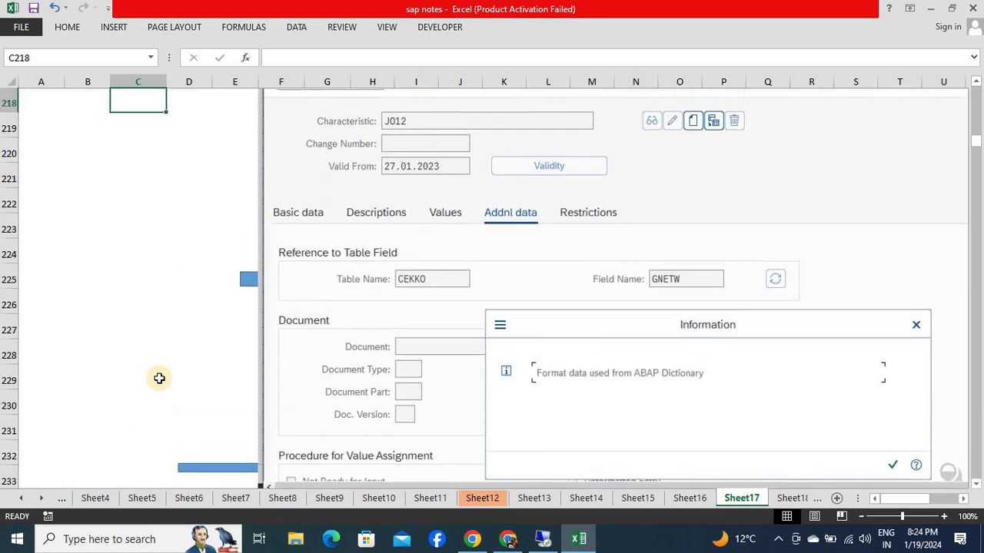
key(Up)
key(Up)
key(Up)
key(Up)
key(Up)
key(Up)
key(Up)
key(Up)
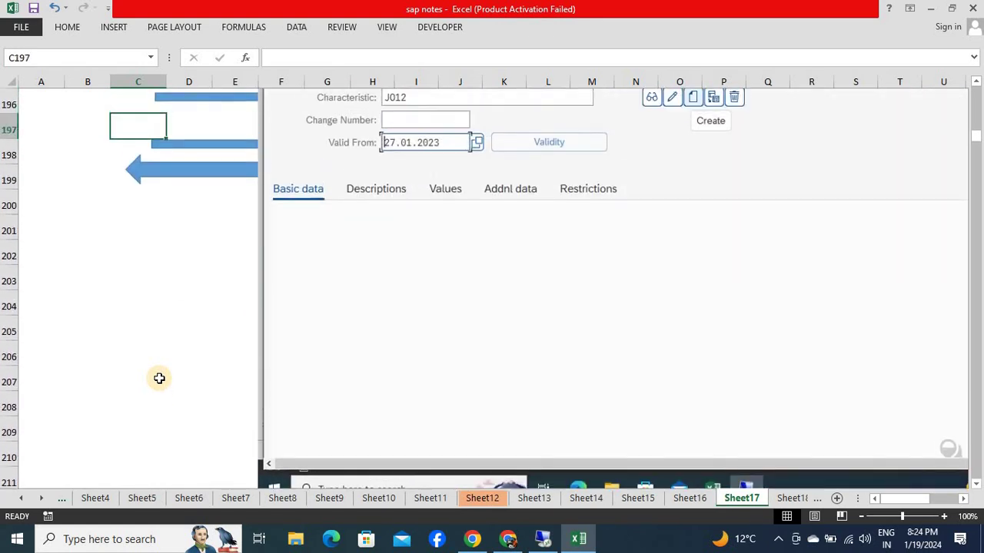
Follow the Sheet17 screenshots forward from the ABAP Dictionary information dialog to the currency information dialog and its ENTER note
key(Down)
key(Down)
key(Down)
key(Down)
key(Down)
key(Down)
key(Down)
key(Down)
key(Down)
key(Down)
key(Down)
key(Down)
key(Down)
key(Down)
key(Down)
key(Down)
key(Down)
key(Down)
key(Down)
key(Down)
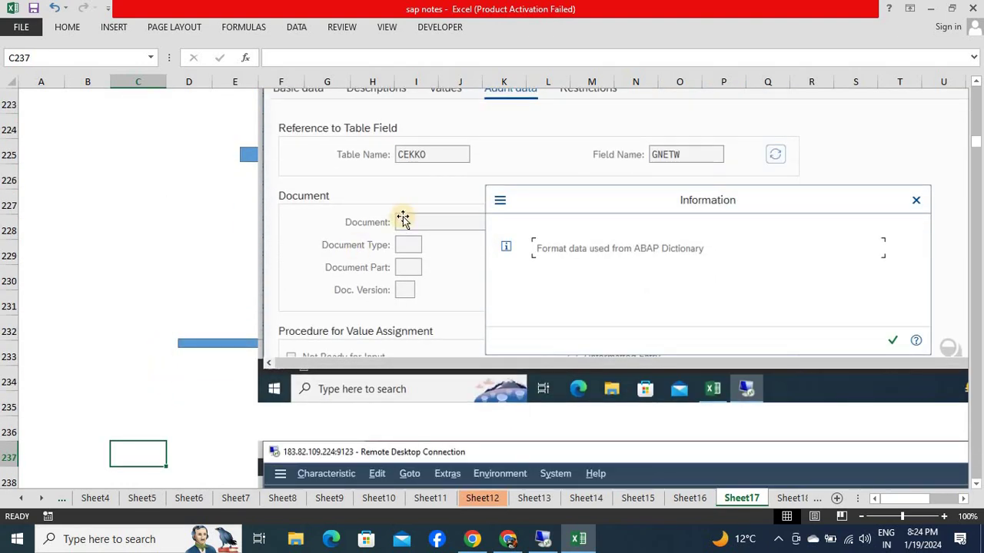
key(Down)
key(Down)
key(Down)
key(Down)
key(Down)
key(Down)
key(Down)
key(Down)
key(Down)
key(Down)
key(Down)
key(Down)
key(Down)
key(Down)
key(Down)
key(Down)
key(Down)
key(Down)
key(Down)
key(Down)
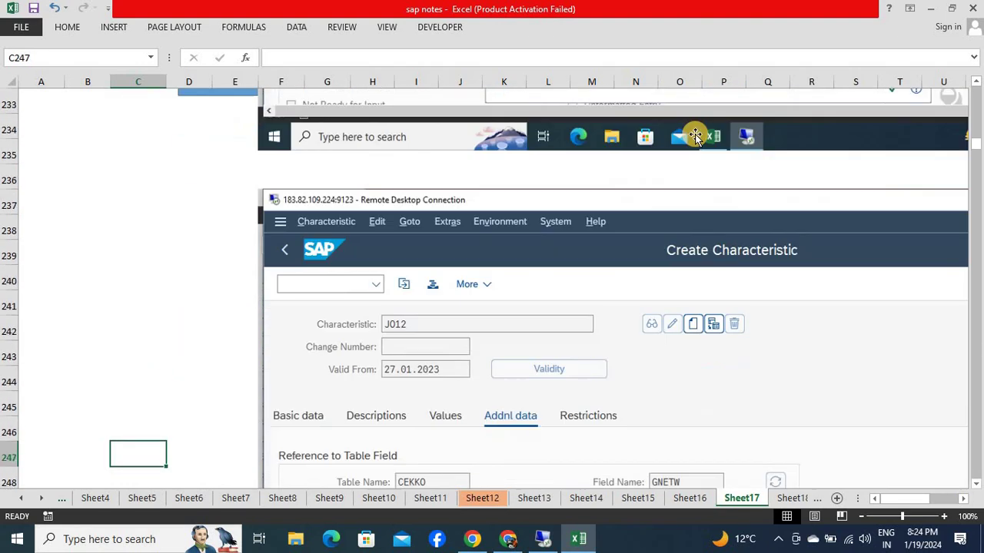
key(Down)
key(Down)
key(Down)
key(Down)
key(Down)
key(Down)
key(Down)
key(Down)
key(Down)
key(Down)
key(Down)
key(Down)
key(Down)
key(Down)
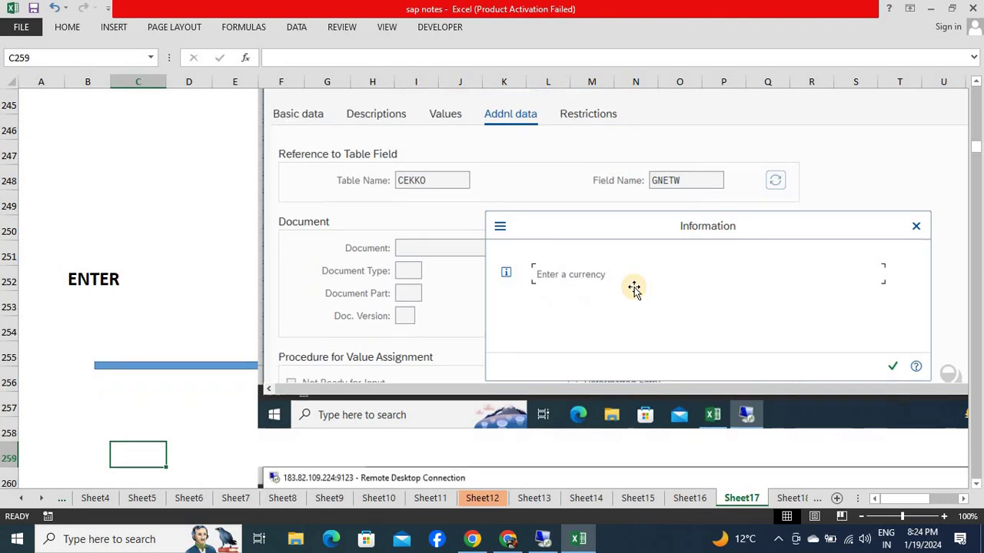
Return from the notes to the SAP session and open the characteristic's basic data, acknowledging the ABAP Dictionary and currency information messages
key(Down)
key(Down)
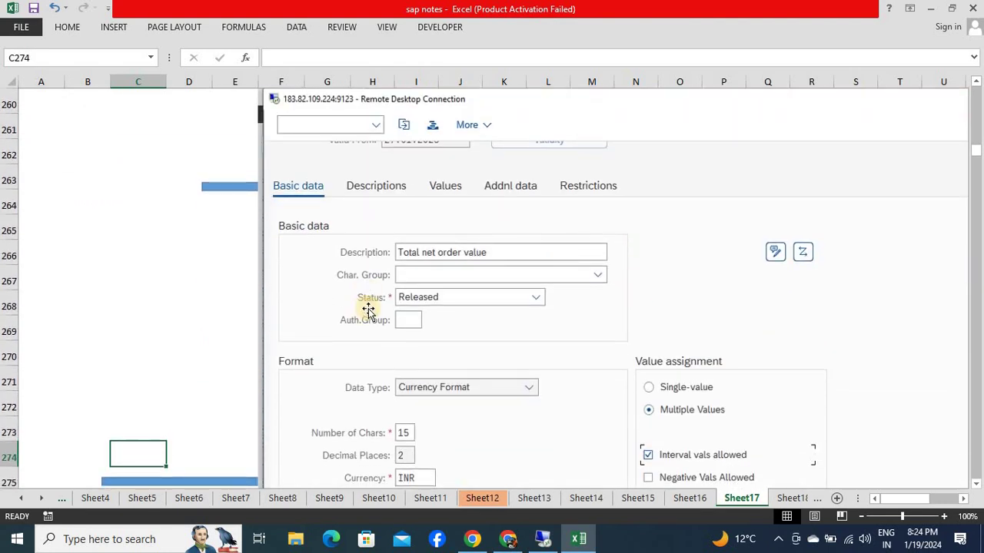
key(alt+Tab)
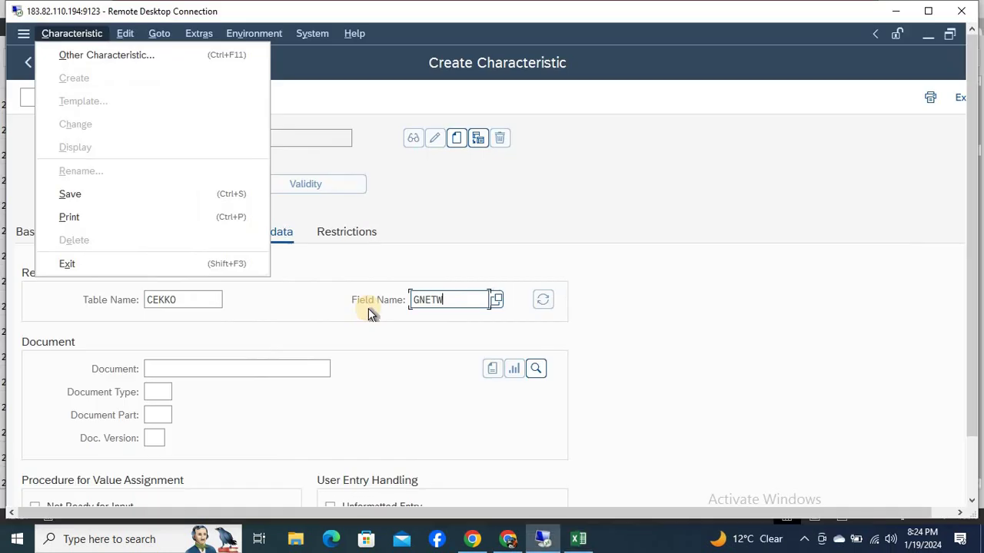
click(317, 332)
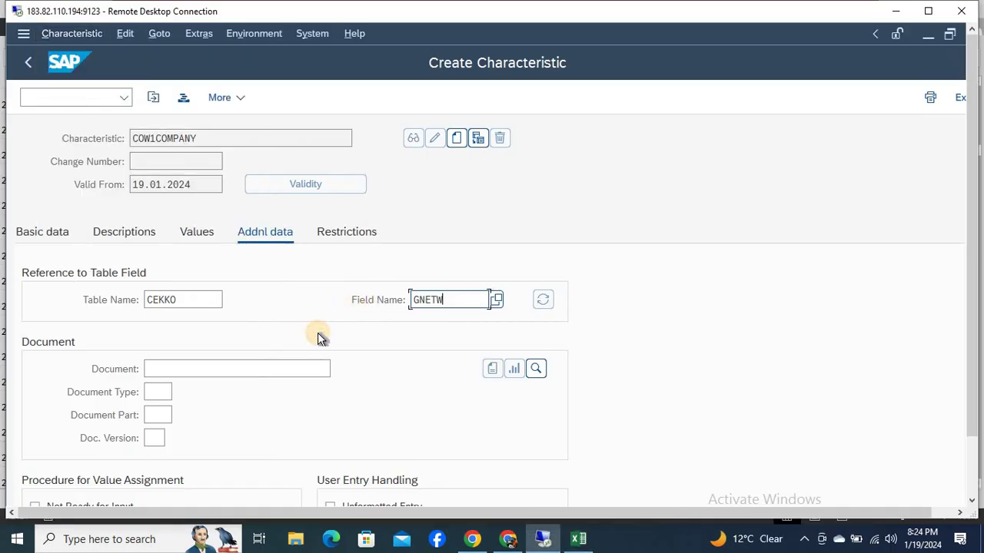
click(38, 239)
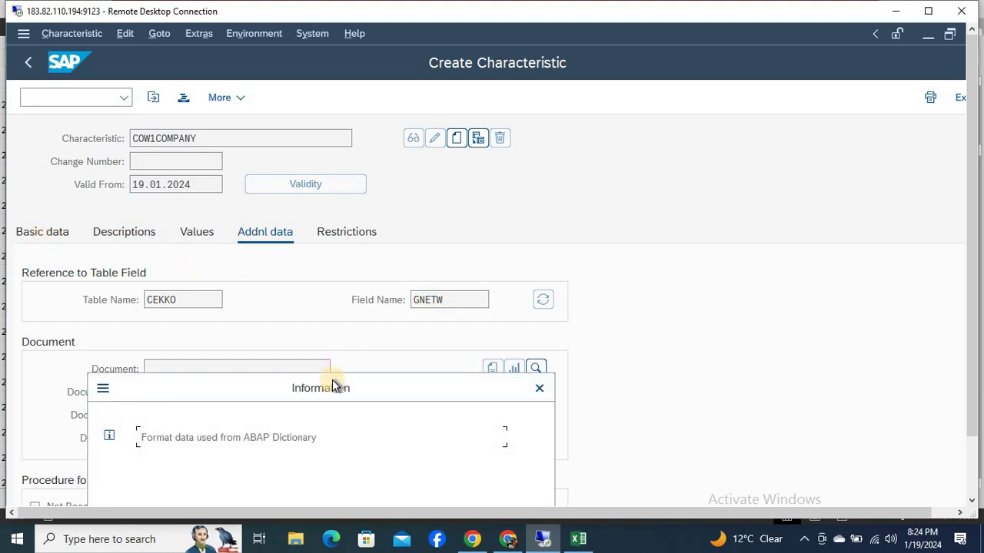
drag(331, 384, 555, 131)
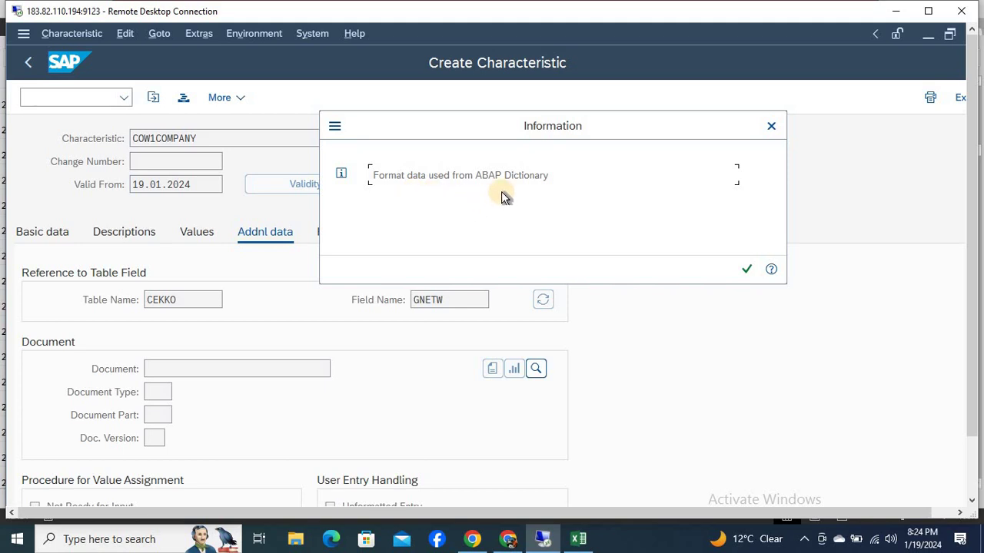
key(Return)
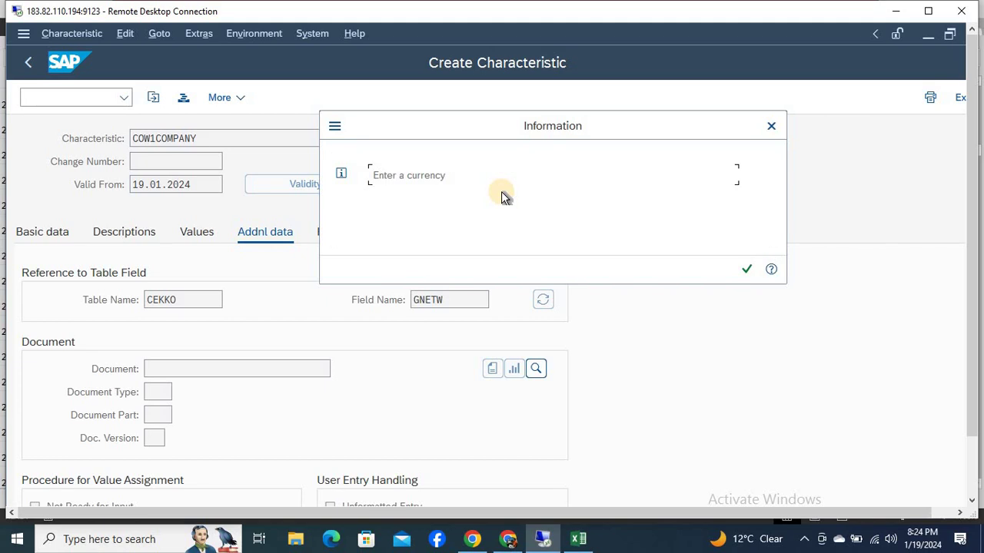
click(747, 267)
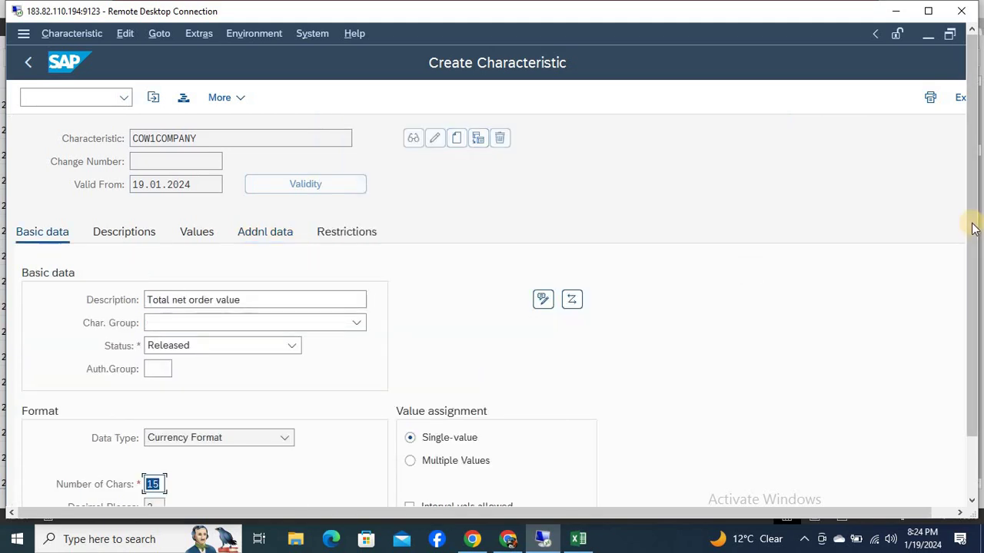
Maximize the remote session and set the characteristic's currency to INR in the format section
drag(973, 223, 972, 307)
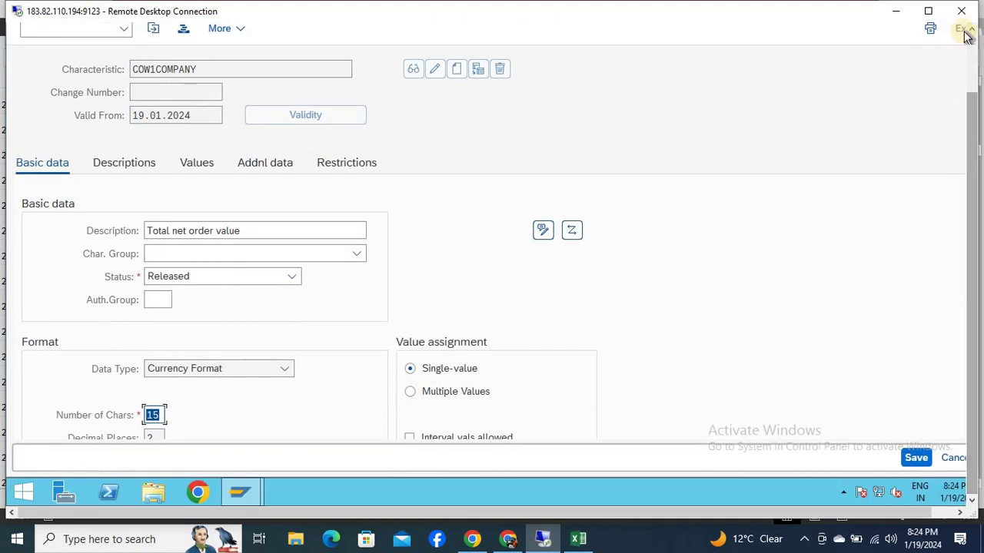
click(929, 10)
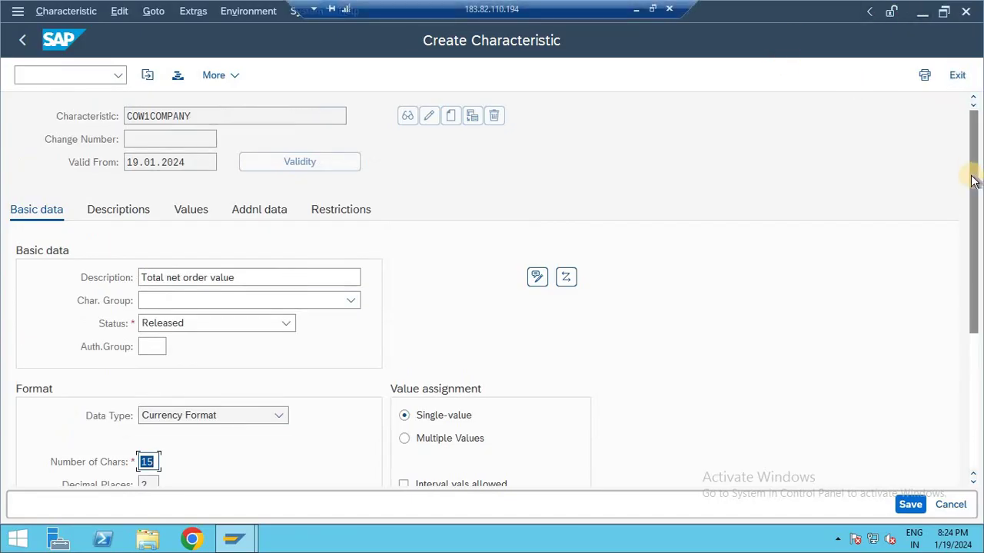
drag(978, 182, 977, 259)
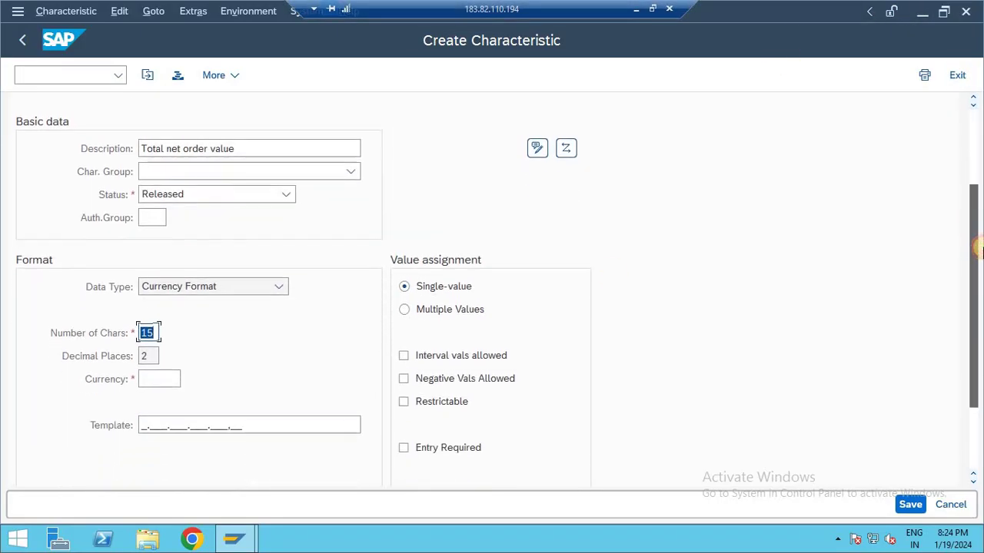
click(164, 379)
text(I)
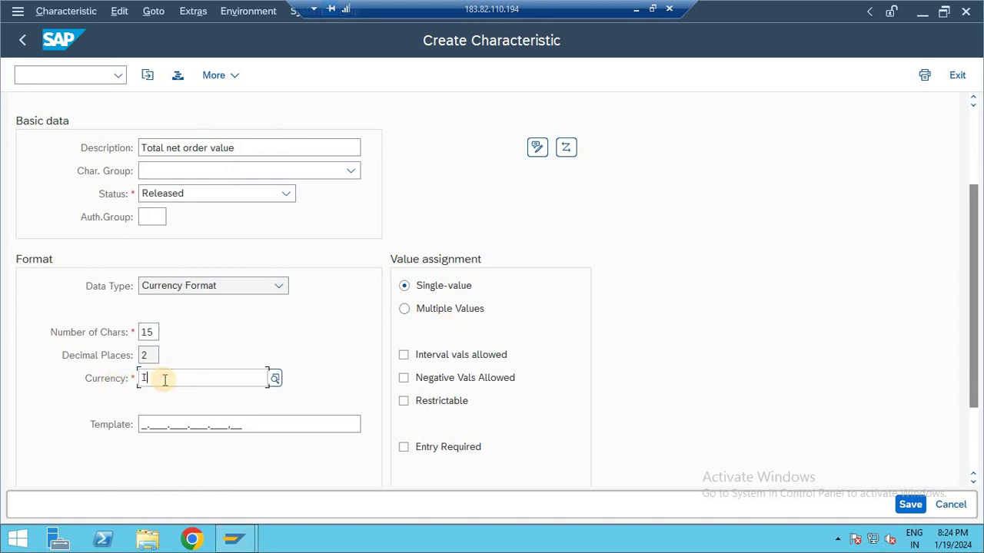
text(NR)
key(Tab)
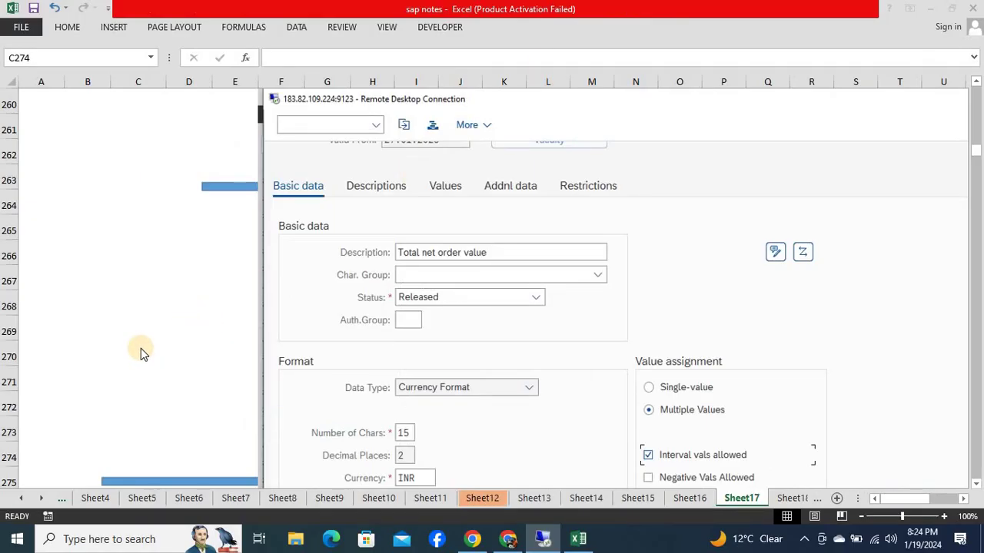
Switch to the Excel notes and examine the Sheet17 screenshot for the format and value assignment settings
click(218, 338)
key(Up)
key(Up)
key(Up)
key(Up)
key(Right)
key(Right)
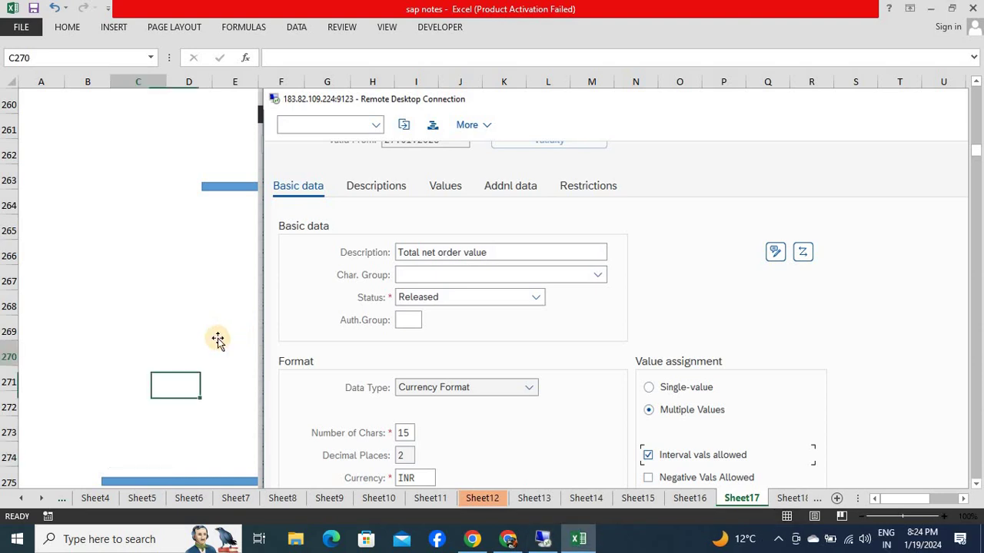
key(Up)
key(Down)
key(Down)
key(Down)
key(Down)
key(Down)
key(Down)
key(Down)
key(Down)
key(Down)
key(Down)
key(Down)
key(Down)
key(Down)
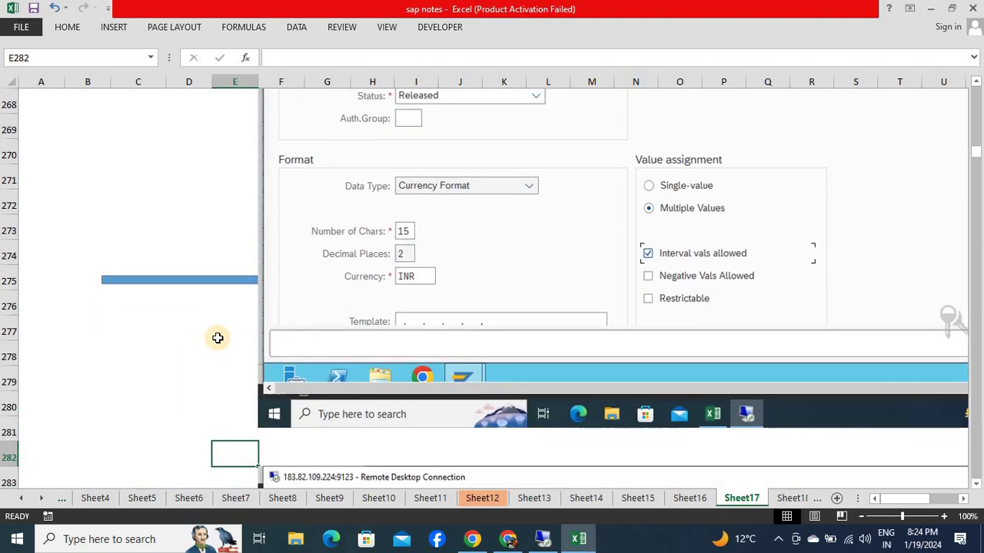
Return to the SAP session and set the characteristic's value assignment to Multiple Values
key(alt+Tab)
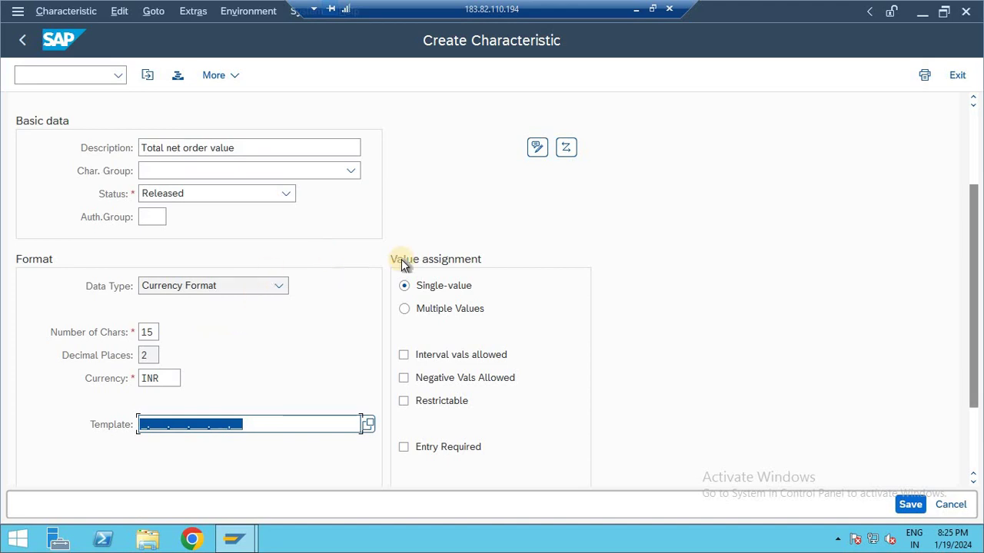
click(461, 308)
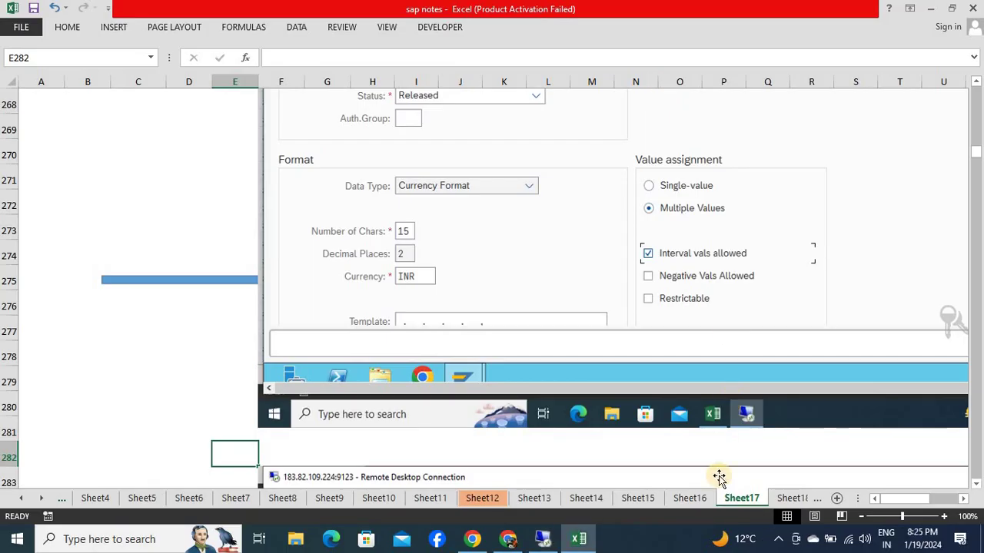
Review the order value ranges and their approvers in the release strategy table on Sheet16, ending back on Sheet17
click(690, 498)
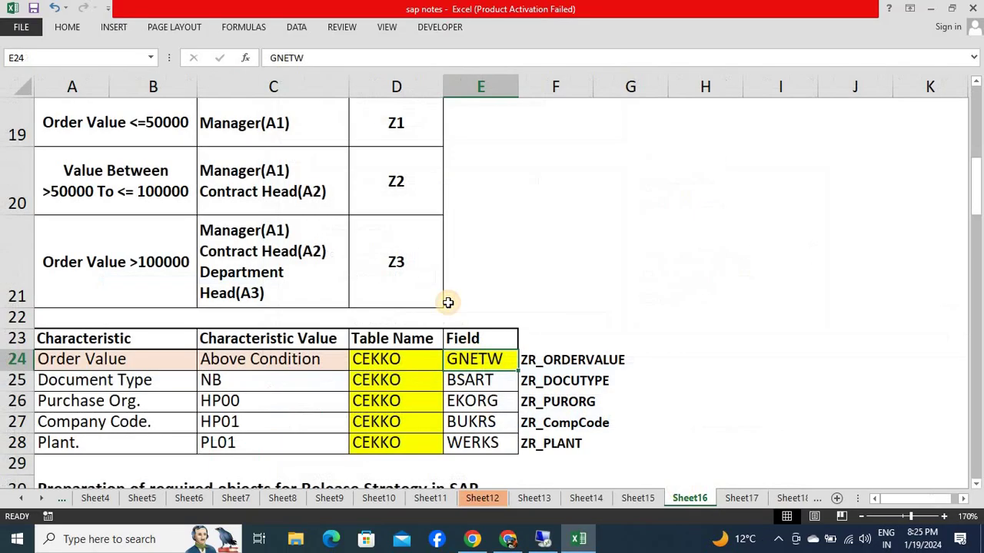
key(Up)
key(Up)
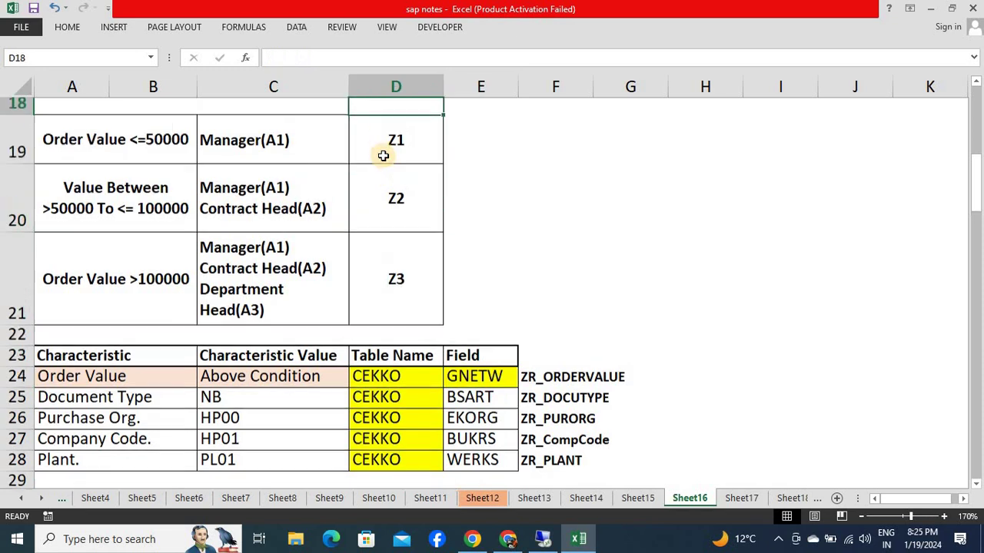
click(136, 140)
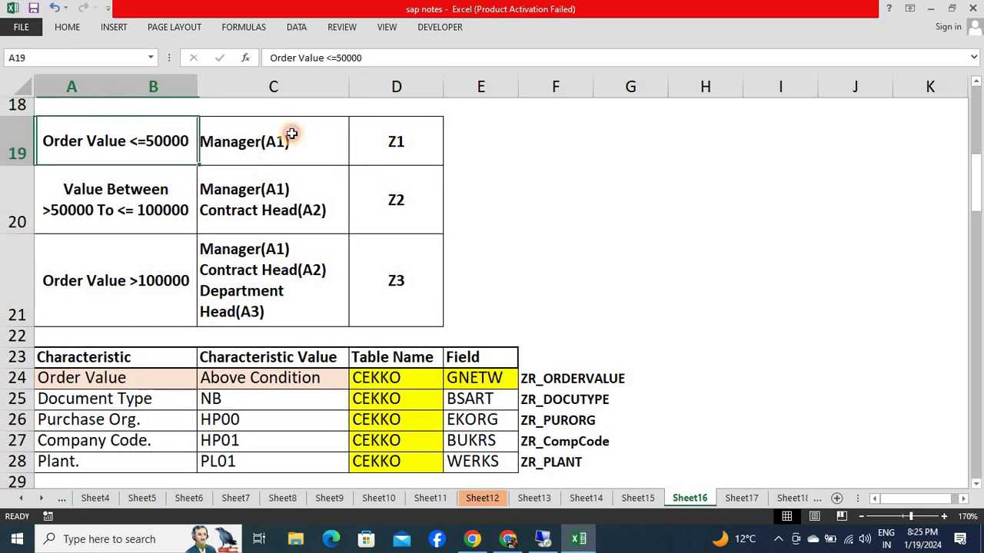
shift+click(242, 149)
drag(142, 204, 246, 193)
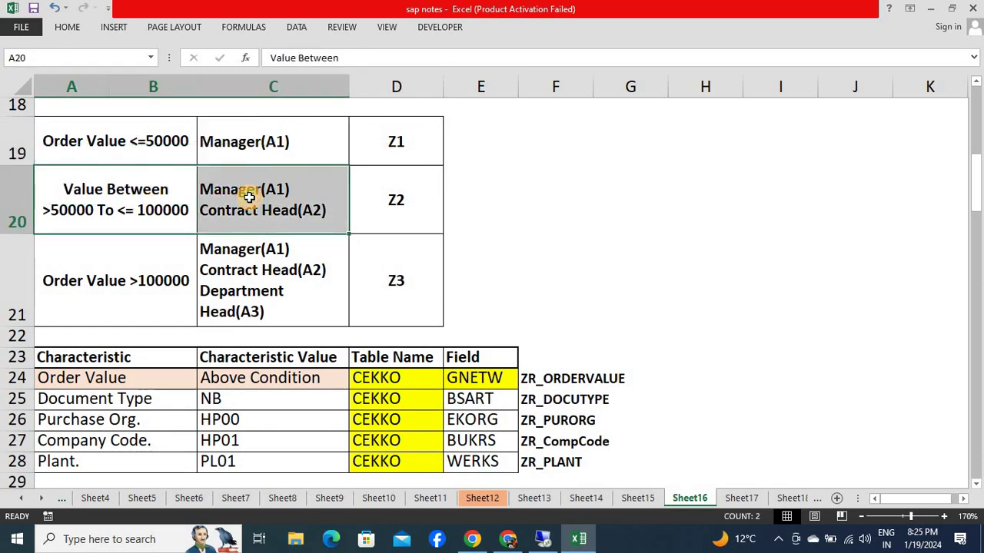
drag(147, 272, 266, 282)
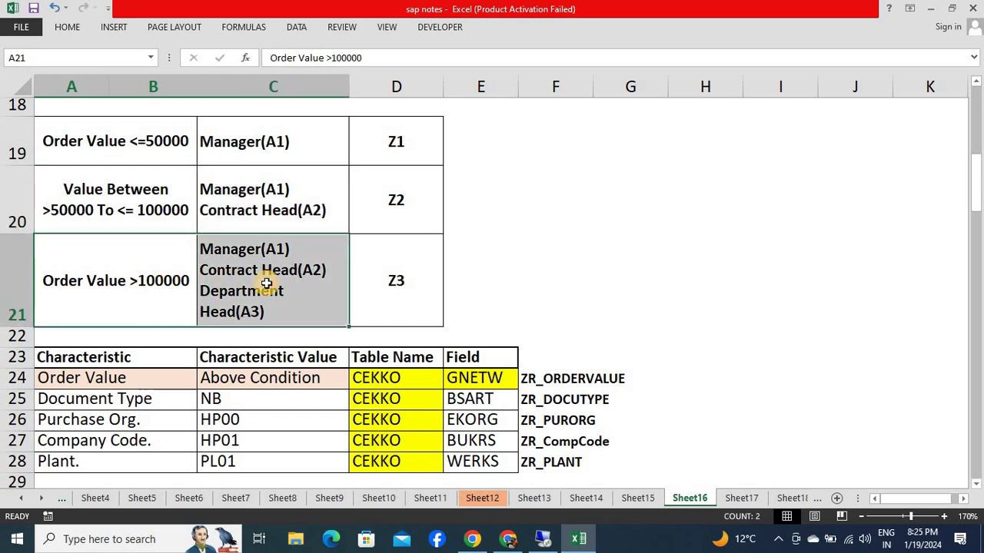
click(742, 498)
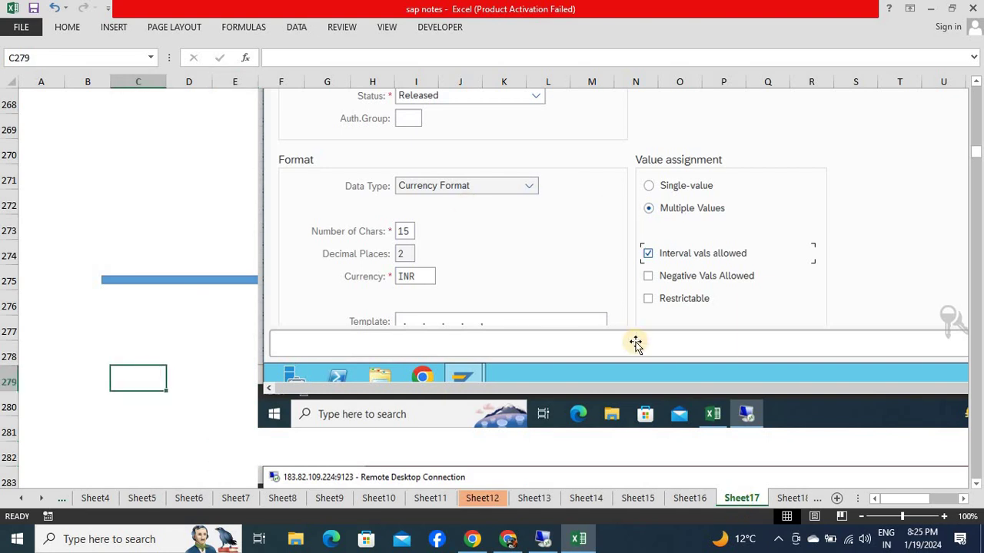
Return to the SAP session and allow interval values for the characteristic
key(alt+Tab)
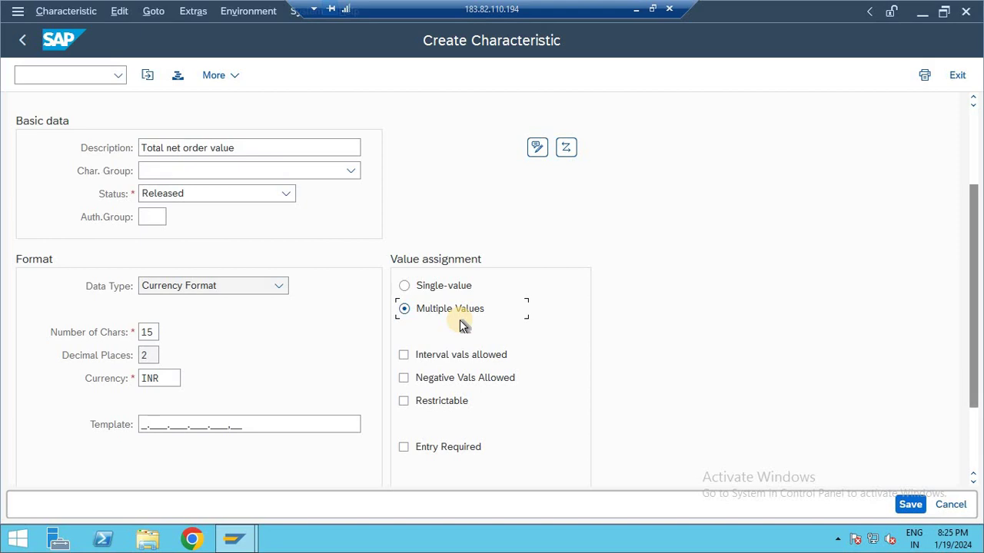
click(458, 354)
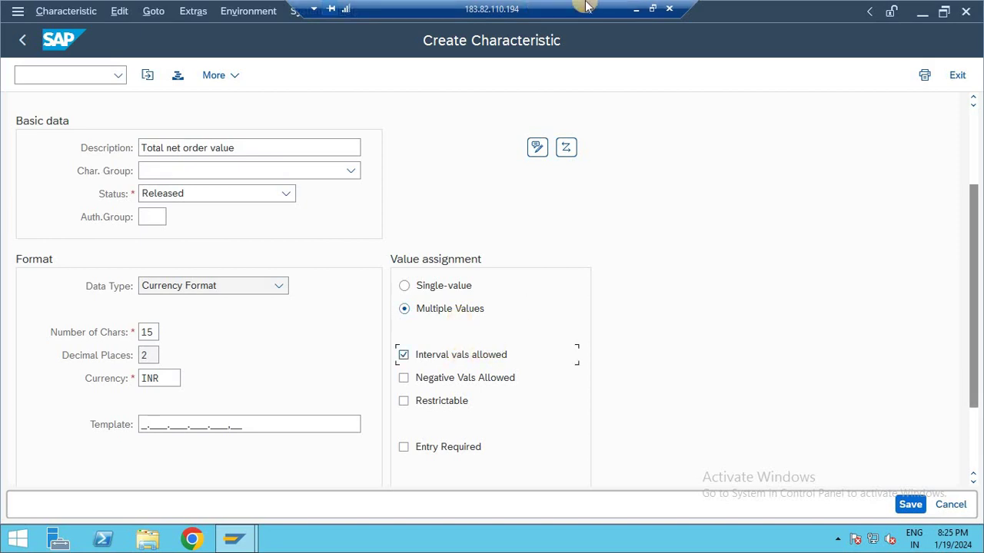
Follow the Sheet17 screenshots past the multiple-values information dialog to the allowed values list and its F1 reference note
click(636, 8)
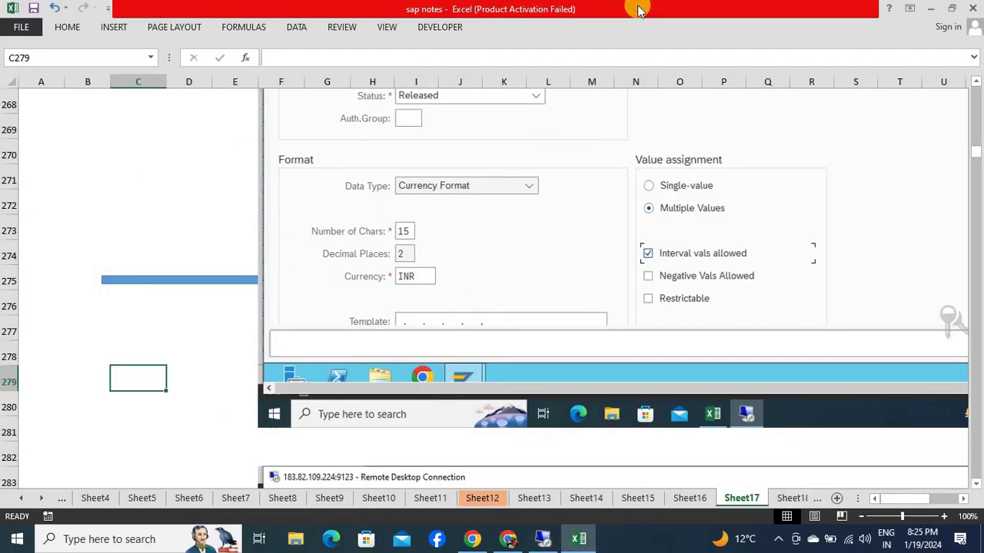
key(Down)
key(Down)
key(Down)
key(Down)
key(Down)
key(Down)
key(Down)
key(Down)
key(Down)
key(Down)
key(Down)
key(Down)
key(Down)
key(Down)
key(Down)
key(Down)
key(Down)
key(Down)
key(Down)
key(Down)
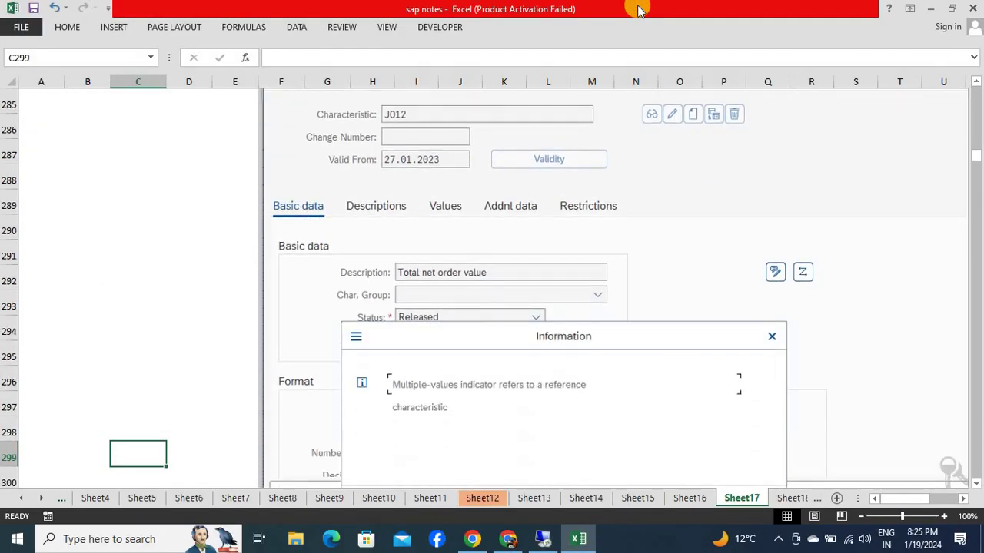
key(Down)
key(Down)
key(Down)
key(Down)
key(Down)
key(Down)
key(Down)
key(Down)
key(Down)
key(Down)
key(Down)
key(Down)
key(Down)
key(Down)
key(Down)
key(Down)
key(Down)
key(Down)
key(Down)
key(Down)
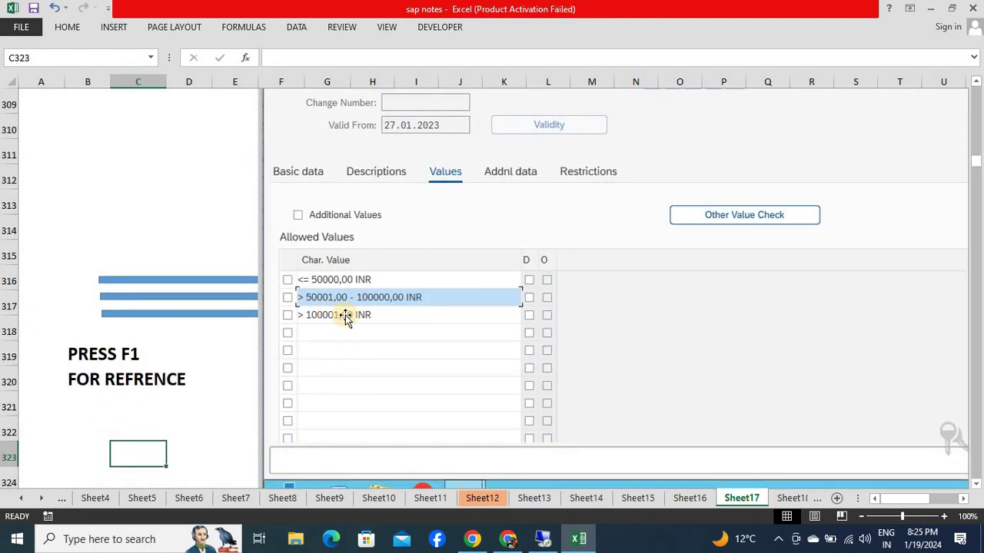
Open the characteristic's allowed values in the SAP session and enter <=50000 as the first value
key(alt+Tab)
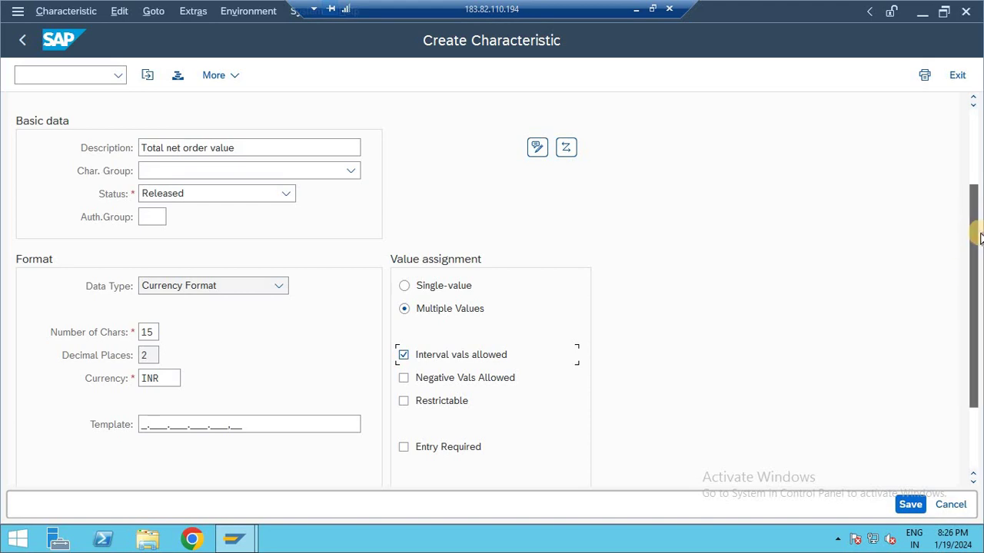
scroll(968, 240, up, 3)
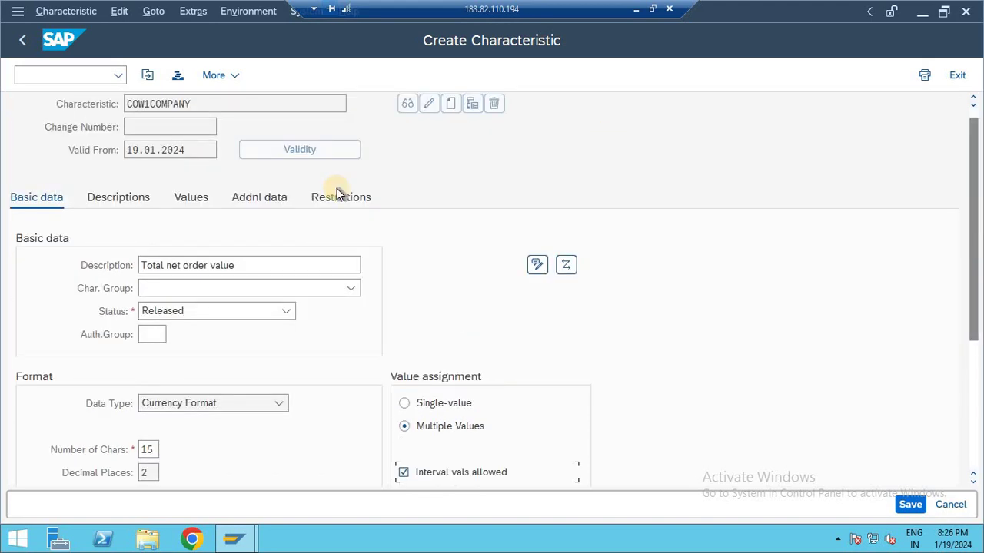
click(192, 202)
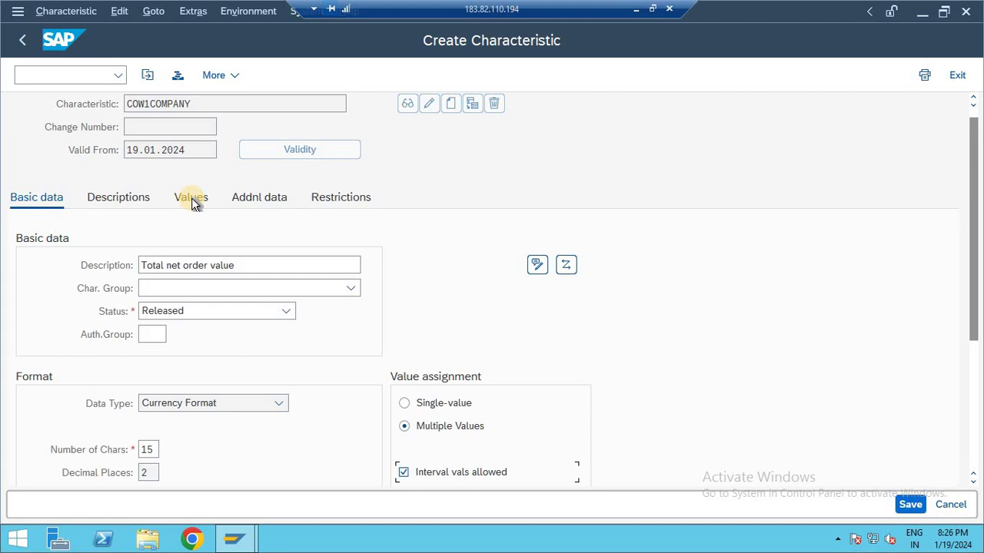
click(192, 203)
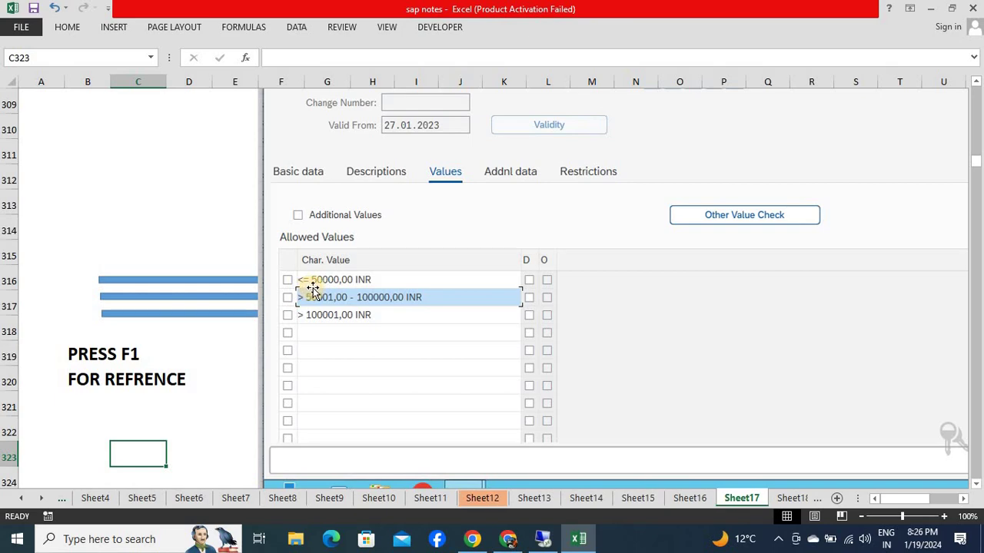
key(alt+Tab)
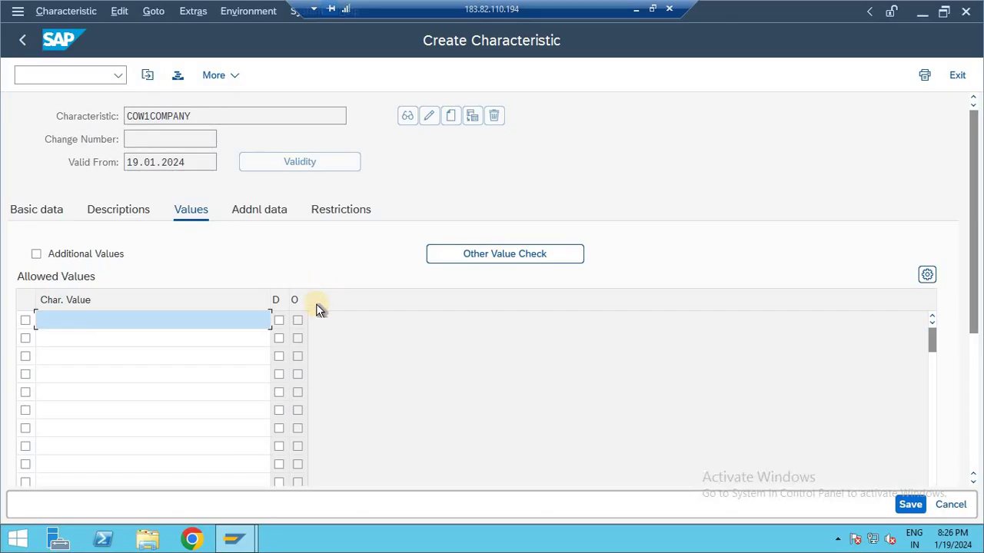
text(<=50000)
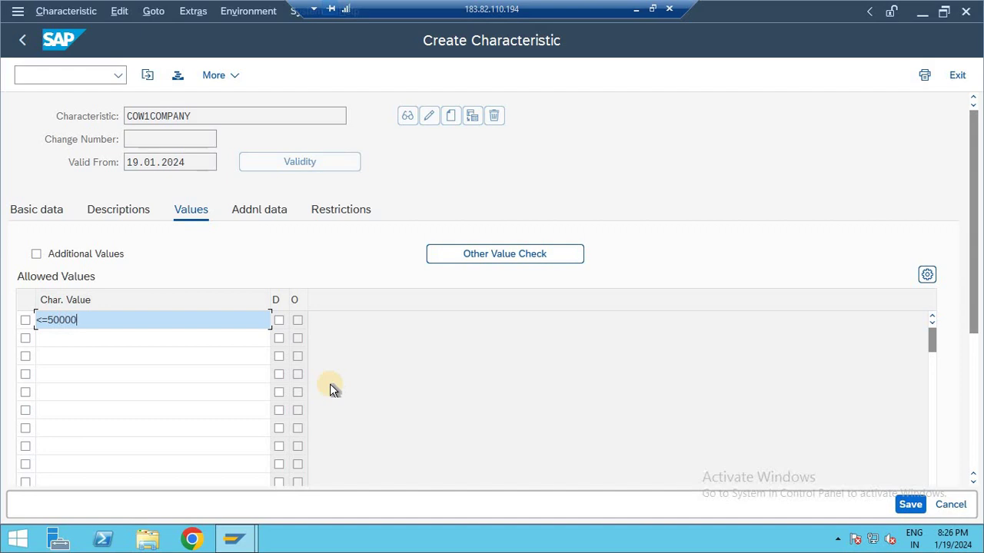
click(184, 338)
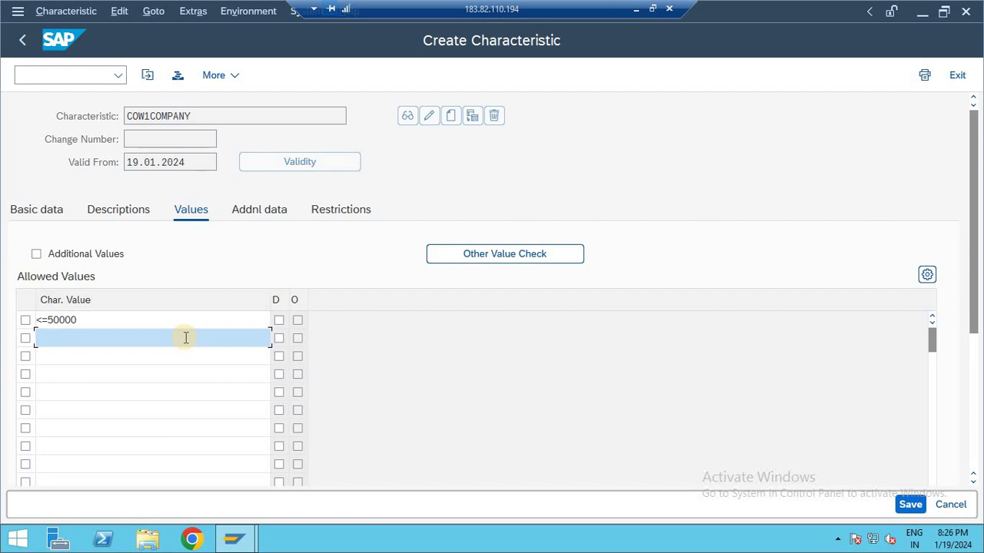
key(alt+Tab)
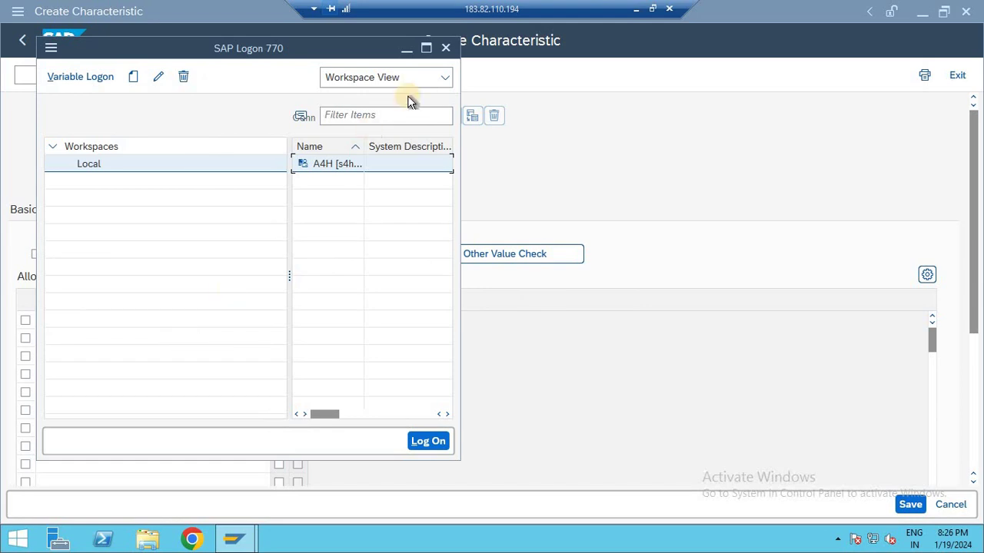
right_click(414, 52)
click(570, 118)
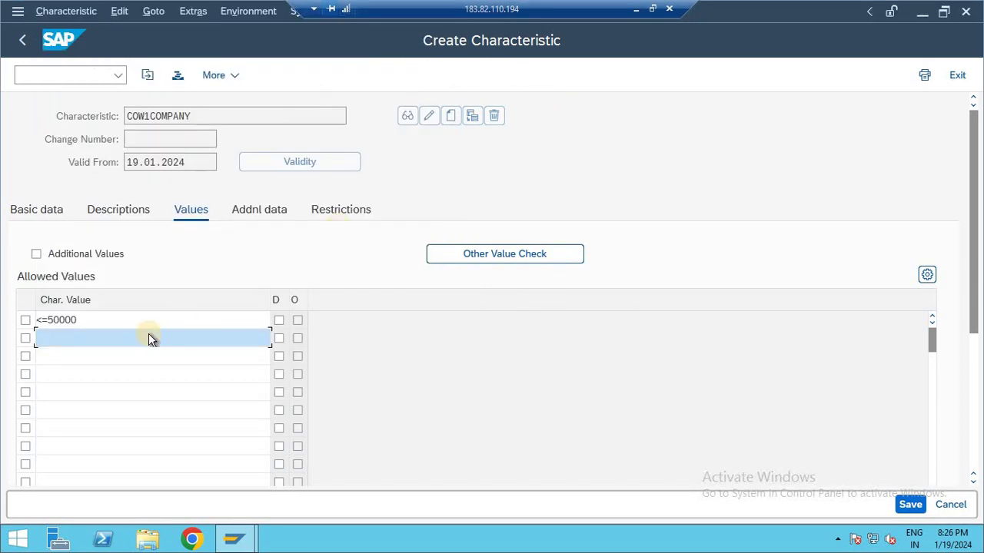
drag(92, 314, 10, 315)
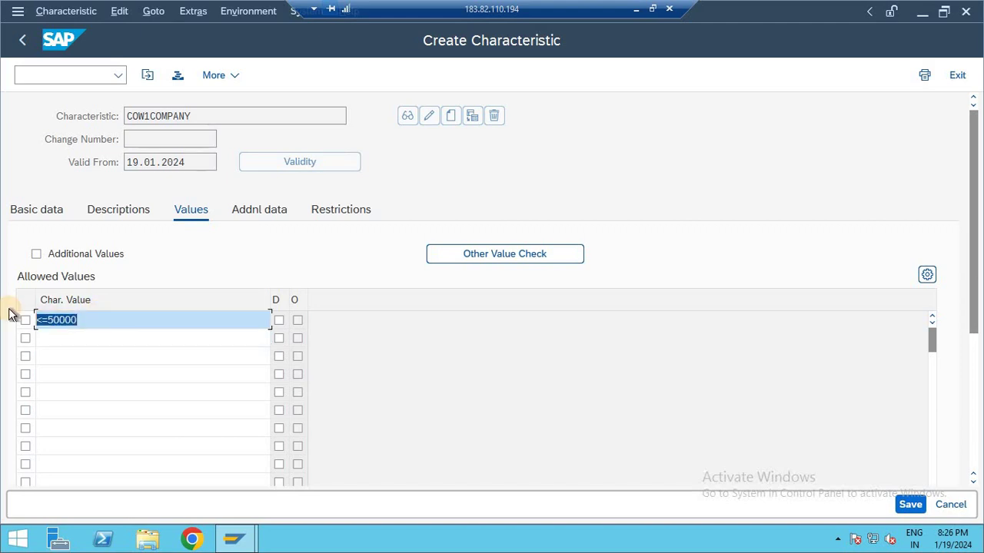
Open the field help for the second allowed value and copy the interval format >Value1 - <Value2 from it
click(140, 336)
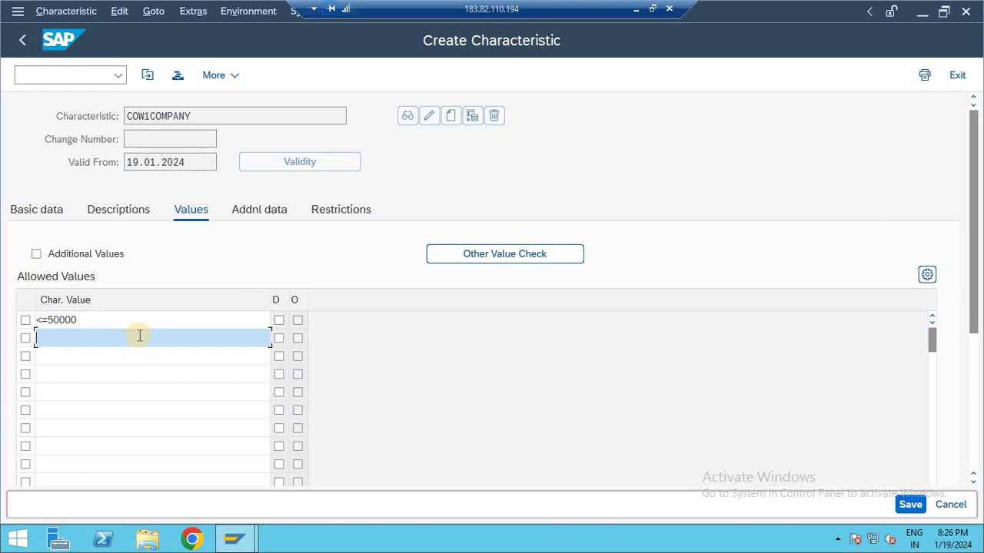
right_click(139, 336)
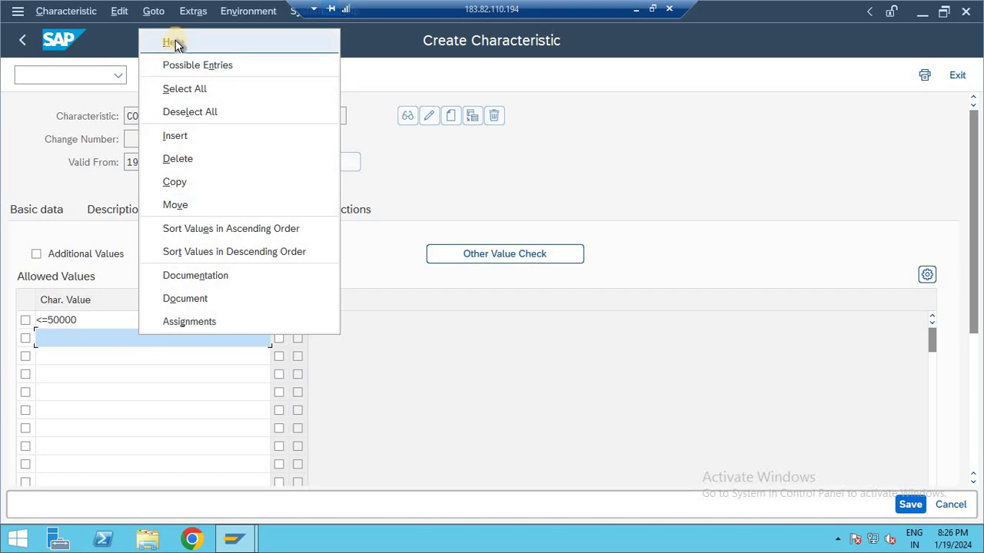
click(173, 43)
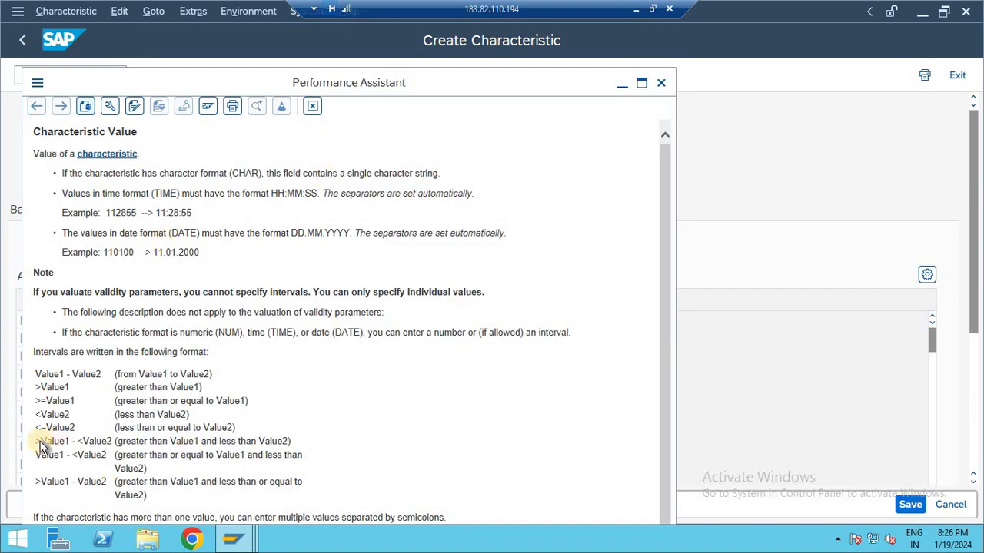
drag(36, 442, 112, 444)
key(ctrl+c)
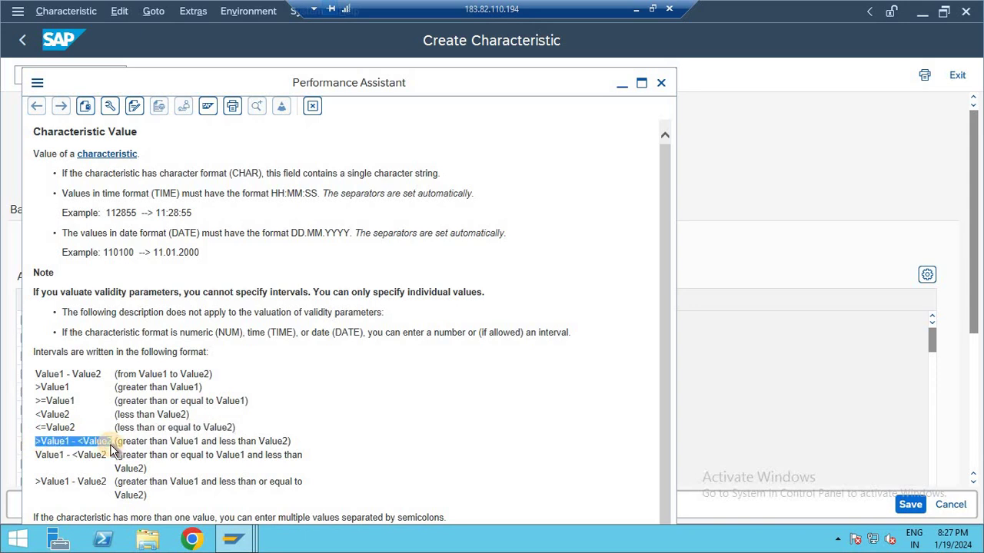
click(663, 82)
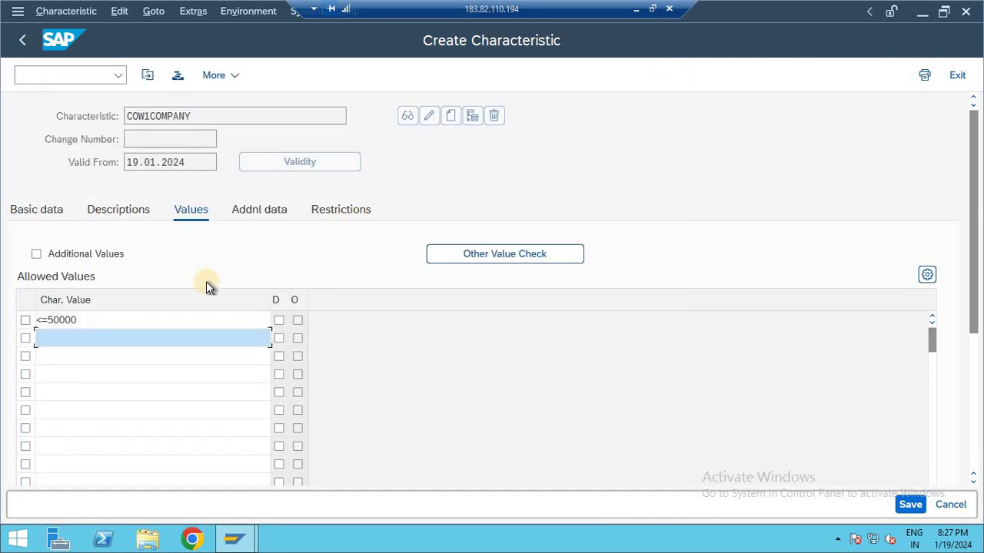
key(Return)
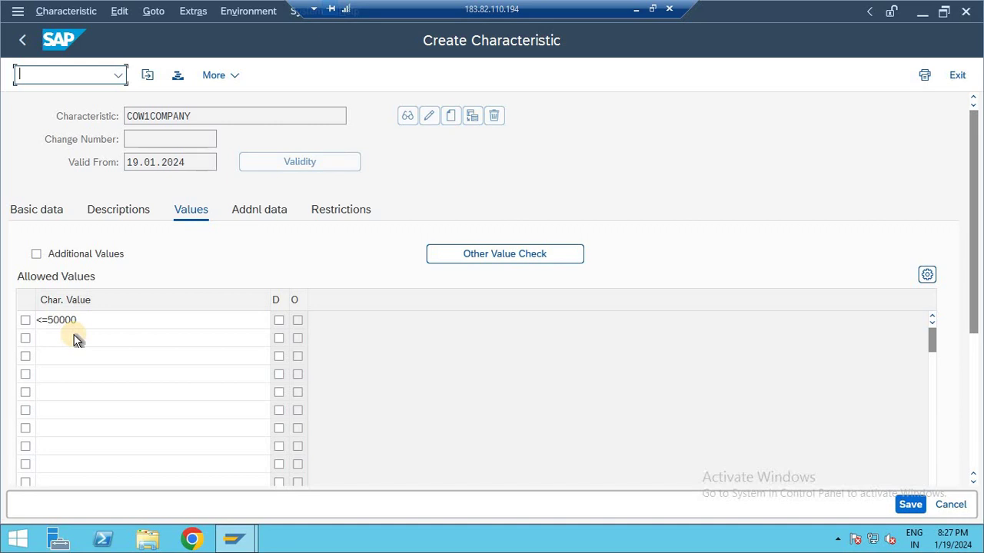
key(ctrl+v)
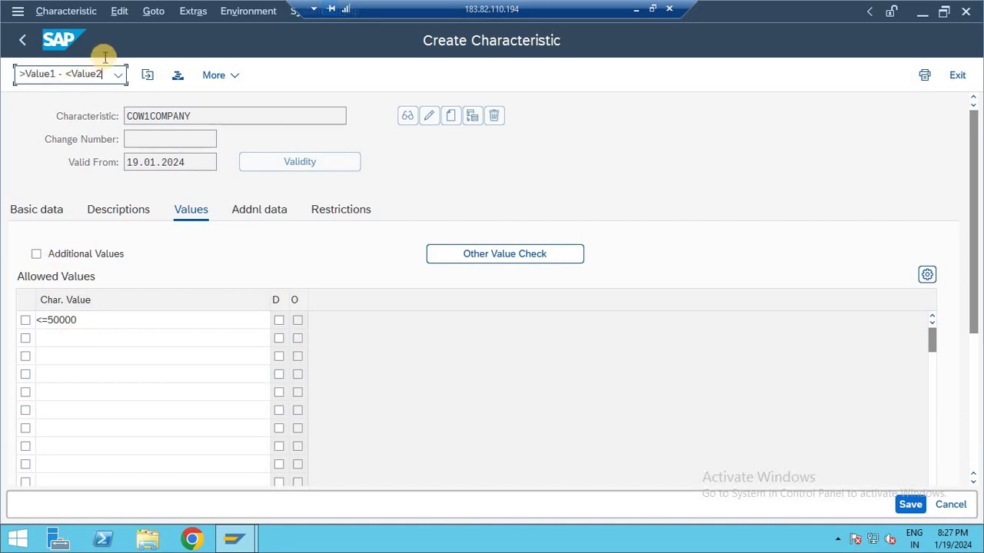
drag(104, 73, 3, 83)
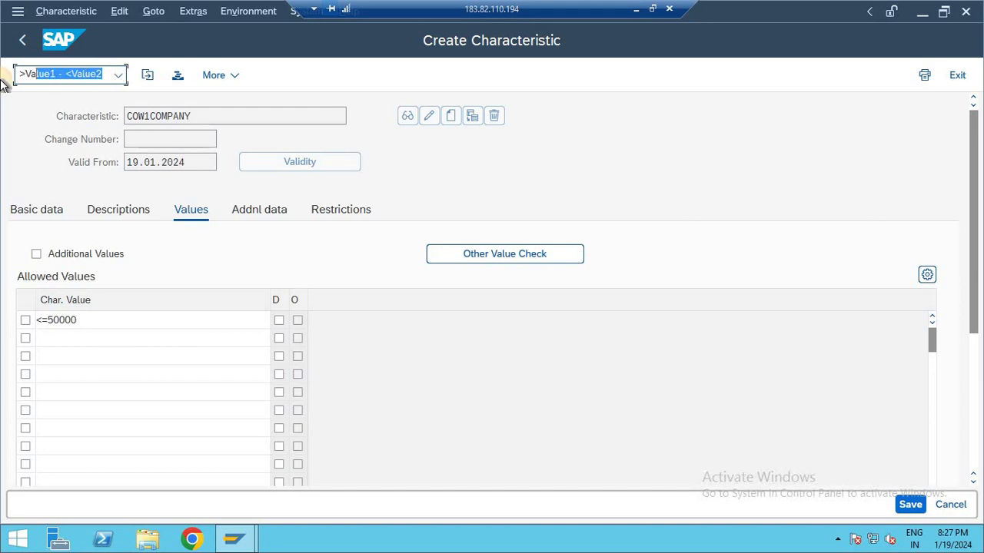
key(ctrl+x)
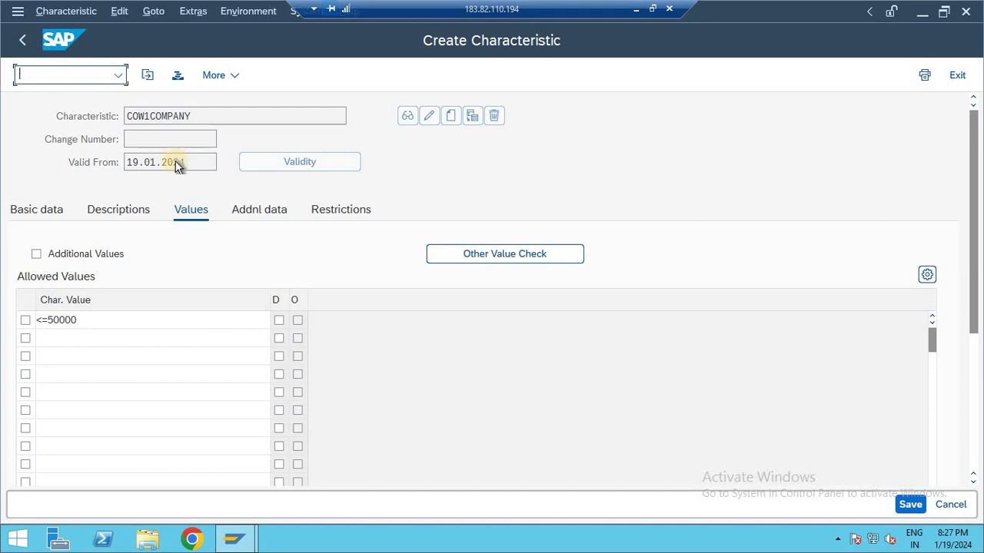
Paste the copied interval format as the second allowed value and replace Value1 with 50001
click(68, 336)
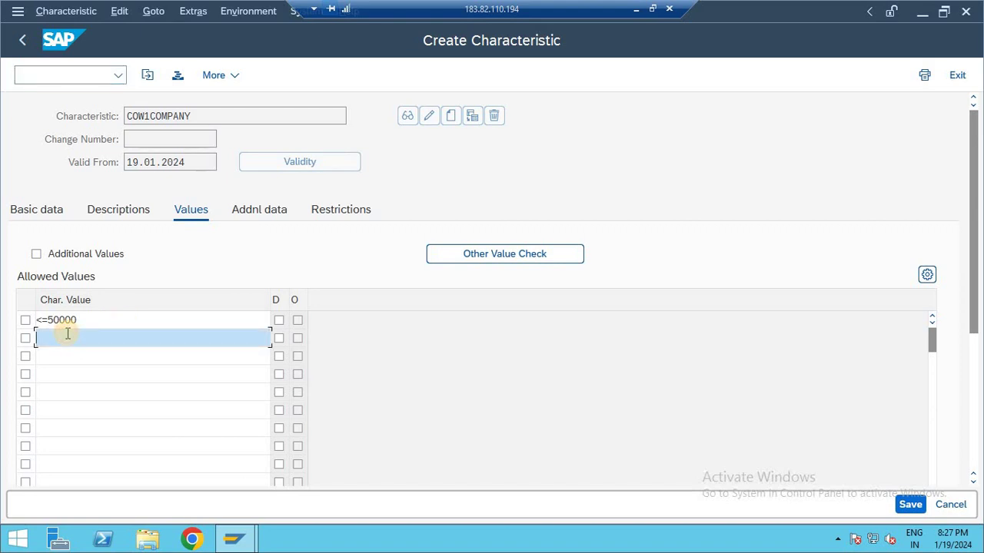
key(ctrl+v)
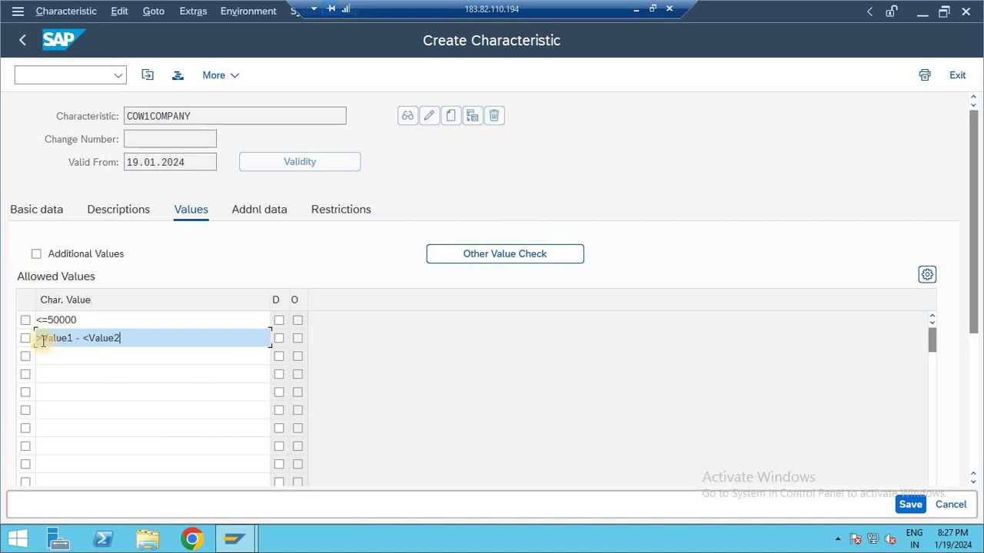
drag(42, 341, 262, 547)
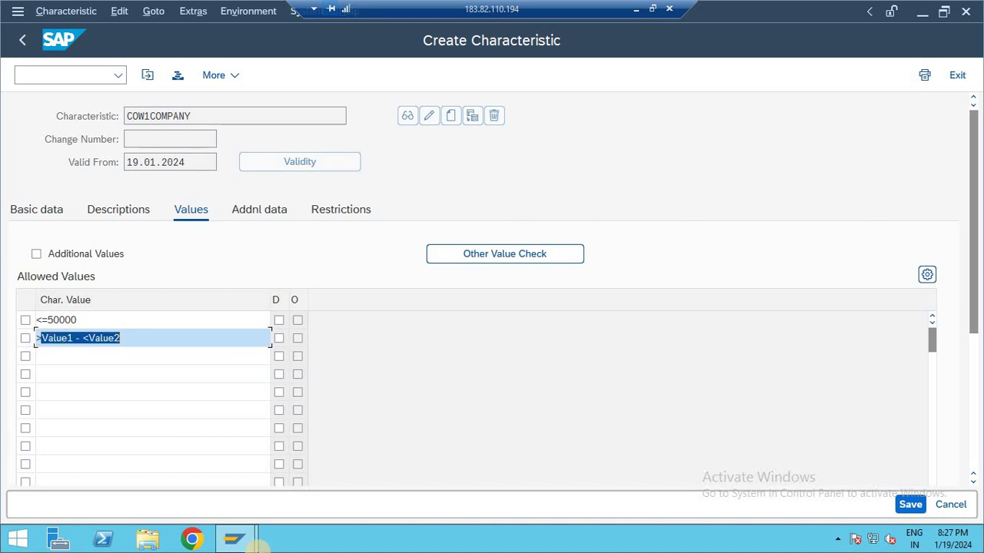
key(Left)
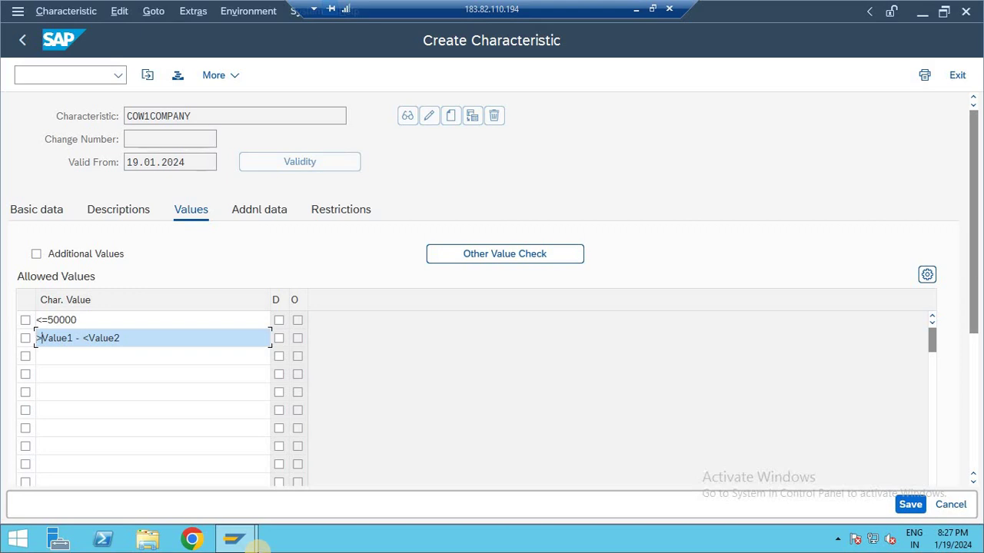
text(500)
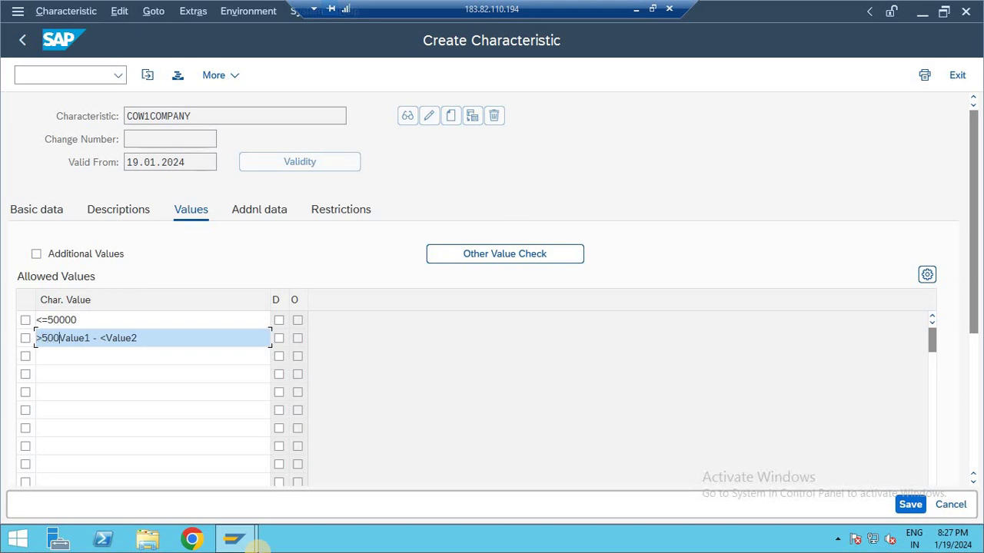
text(0)
key(Delete)
key(Delete)
key(Delete)
key(Delete)
key(Delete)
Replace Value2 with 100000 in the second interval and add >100000 as the third allowed value
click(77, 338)
text(100000)
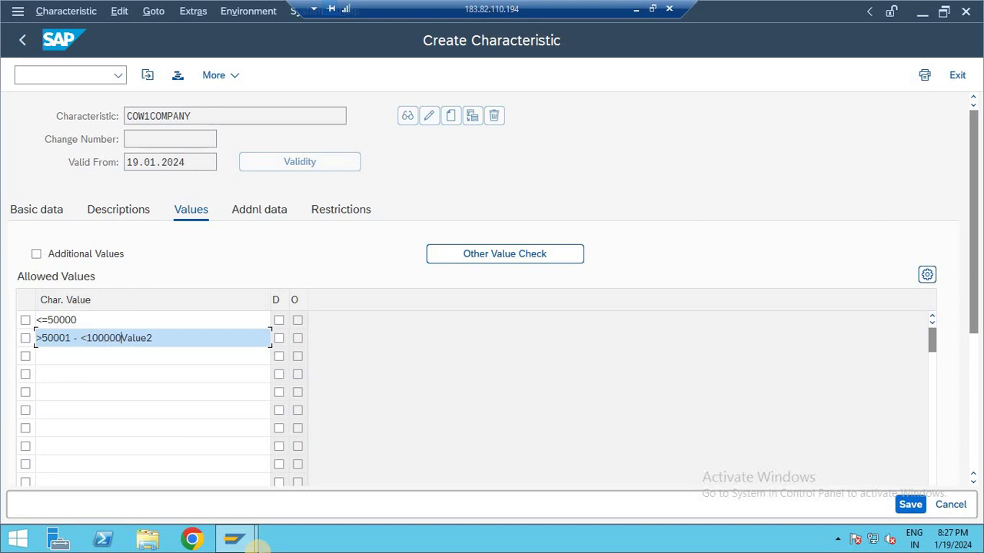
key(Delete)
key(Delete)
key(Delete)
key(Delete)
key(Delete)
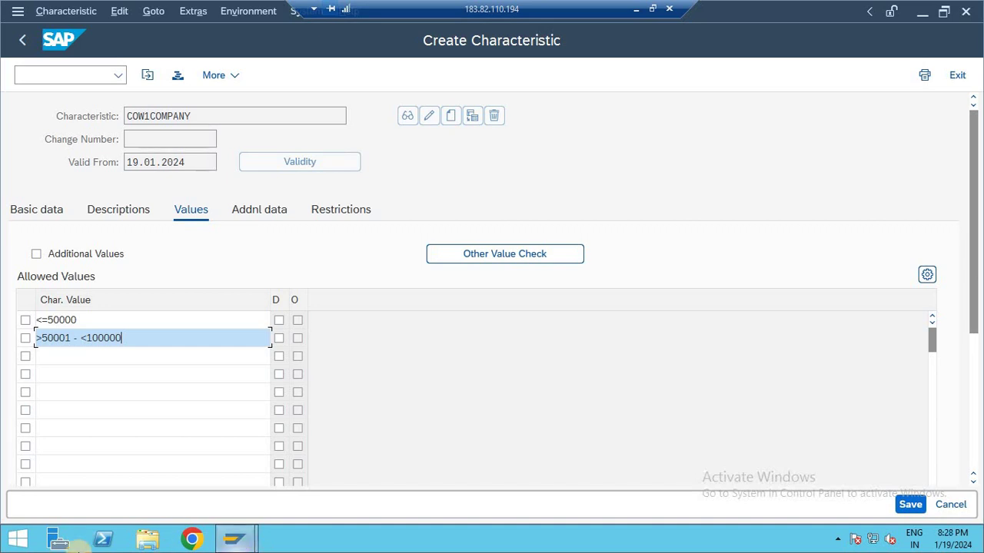
click(114, 358)
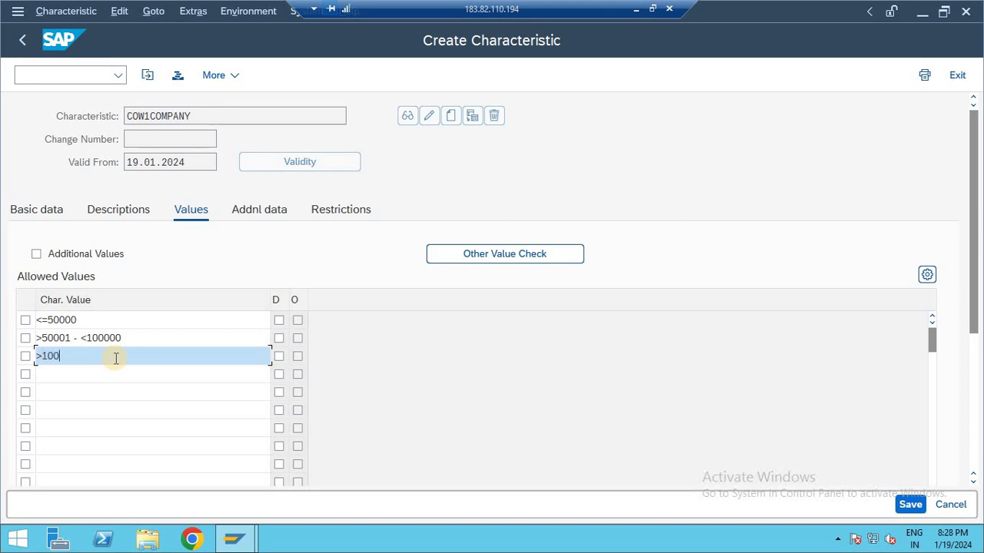
key(Return)
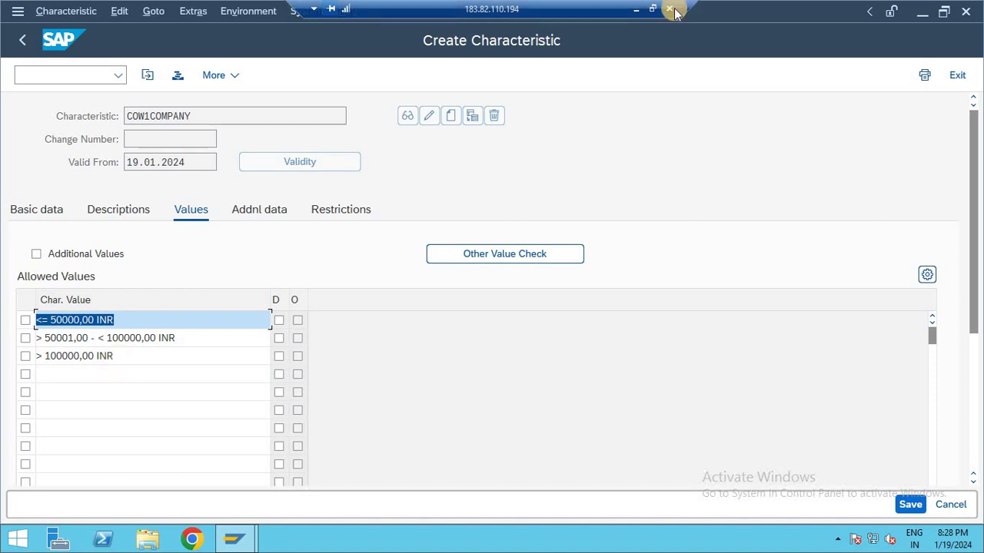
Compare the allowed values with the order value ranges, approvers and release codes on Sheet16 of the Excel notes, ending back in SAP
click(636, 8)
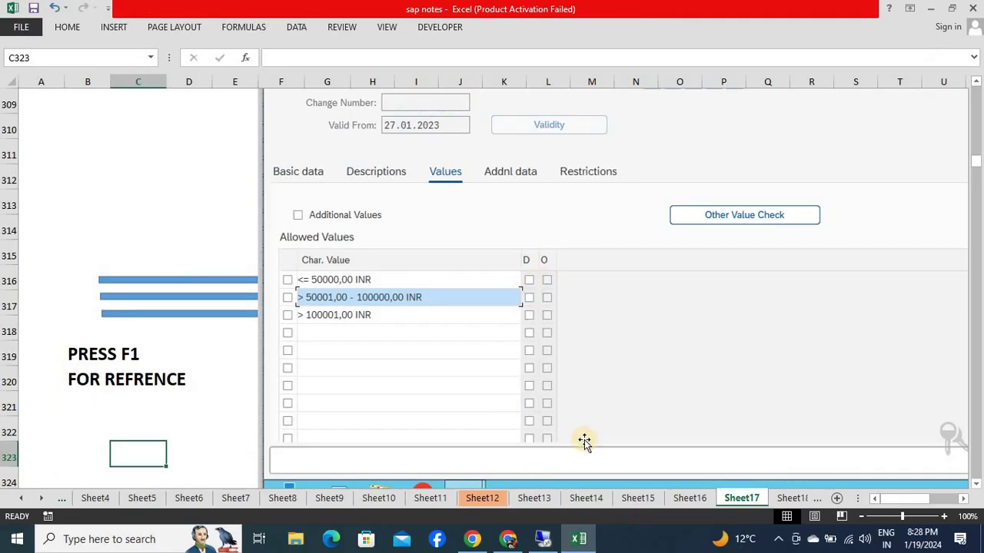
click(689, 497)
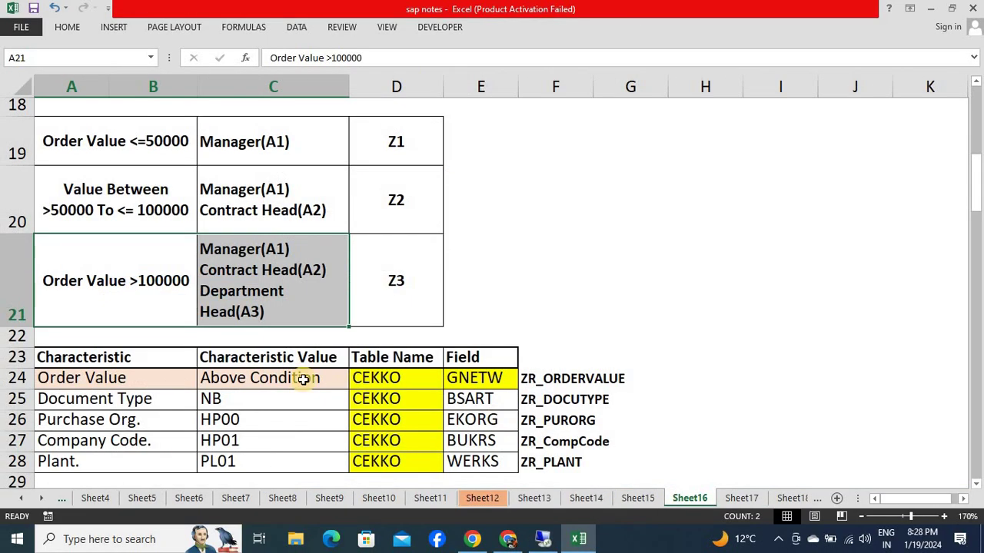
drag(97, 144, 428, 136)
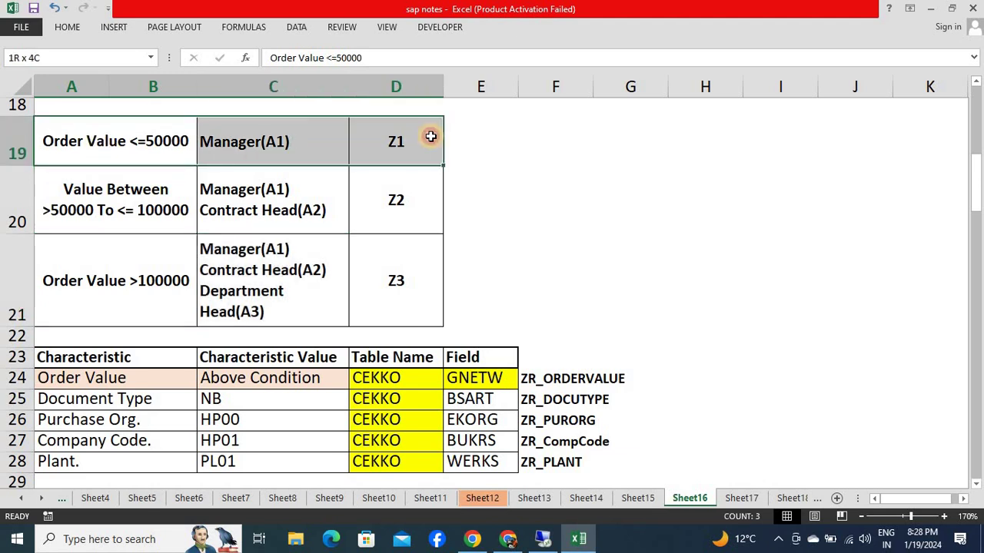
drag(47, 216, 352, 189)
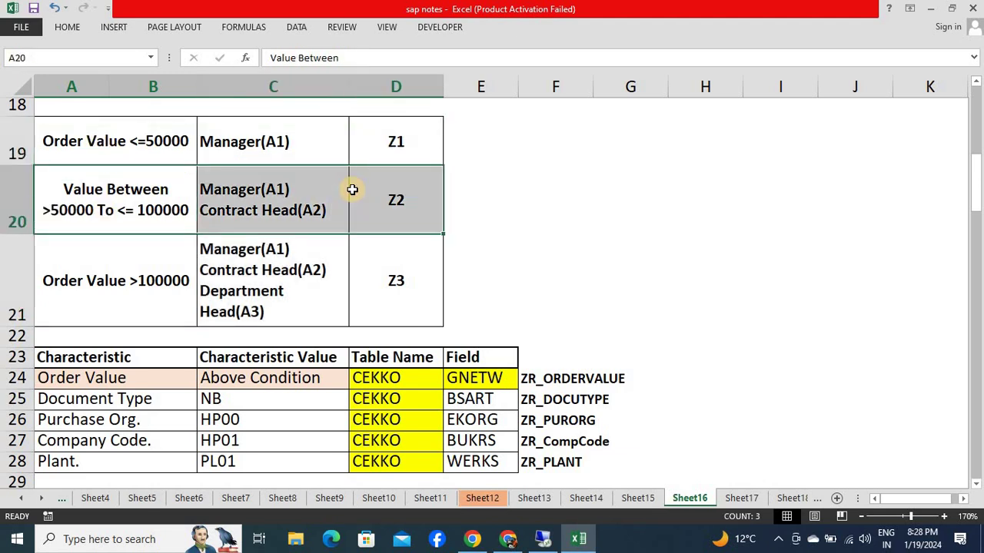
drag(86, 295, 401, 285)
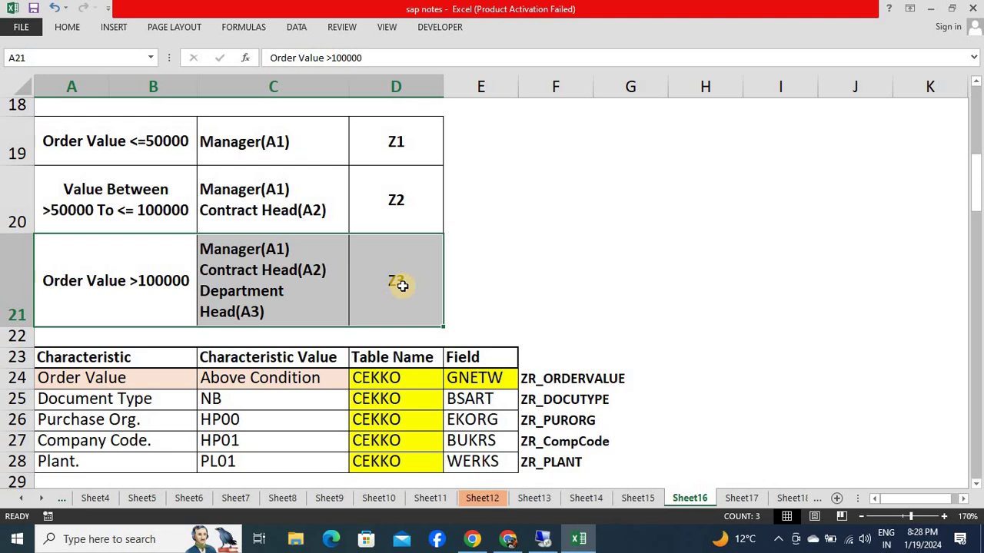
key(alt+Tab)
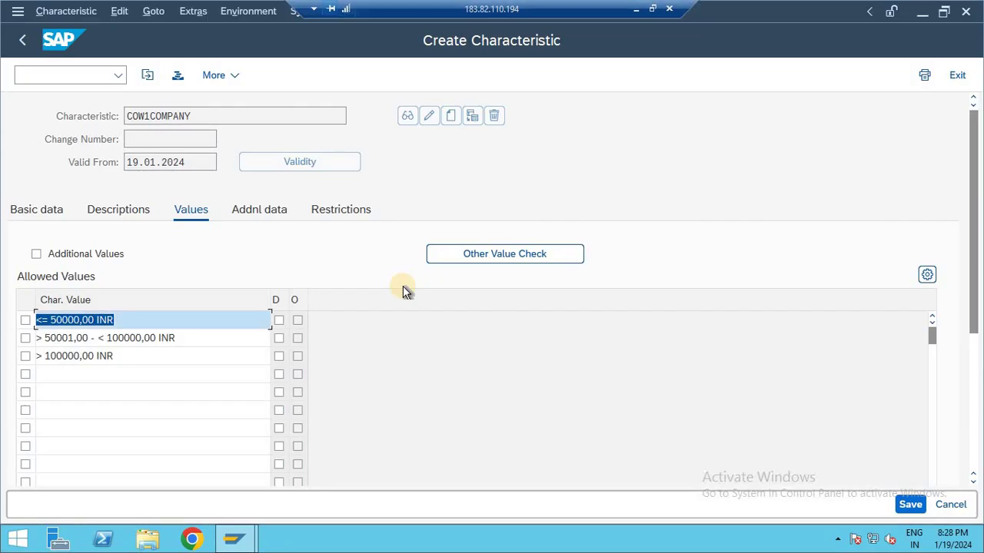
click(134, 358)
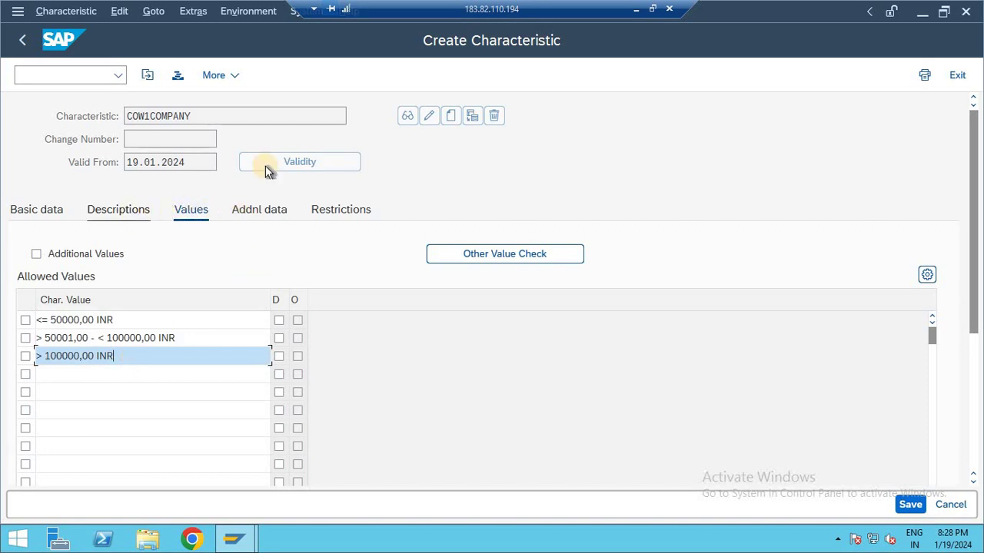
Follow the Sheet17 screenshots in the Excel notes past the allowed values and descriptions to the SAVE IT note
click(633, 11)
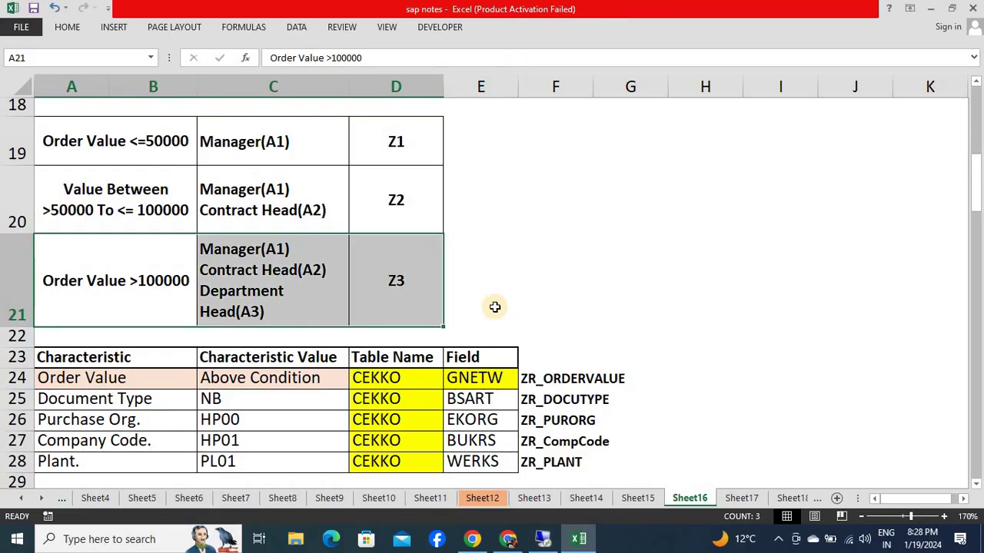
click(741, 497)
click(186, 371)
key(Down)
key(Down)
key(Down)
key(Down)
key(Down)
key(Down)
key(Down)
key(Down)
key(Down)
key(Down)
key(Down)
key(Down)
key(Down)
key(Down)
key(Down)
key(Down)
key(Down)
key(Down)
key(Down)
key(Down)
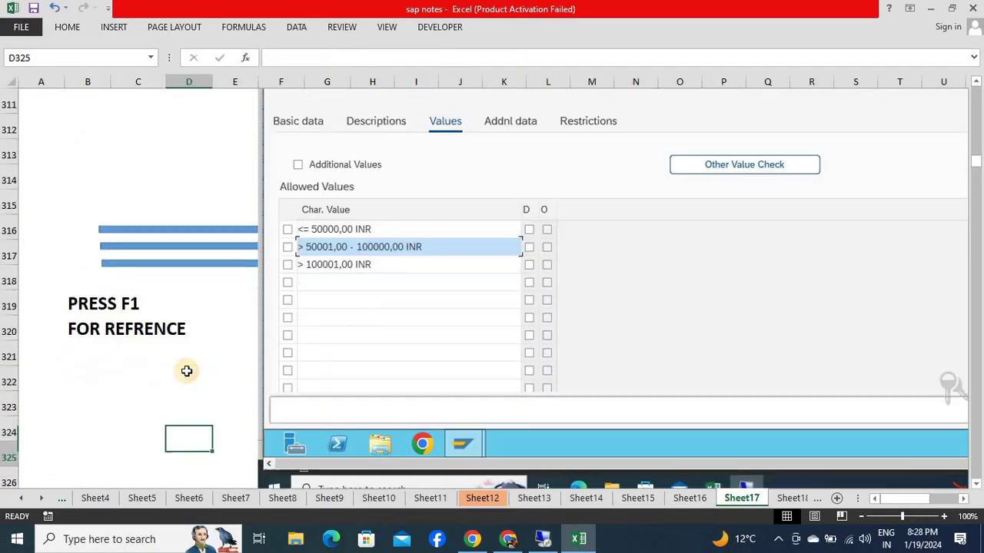
key(Down)
key(Down)
key(Down)
key(Down)
key(Down)
key(Down)
key(Down)
key(Down)
key(Down)
key(Down)
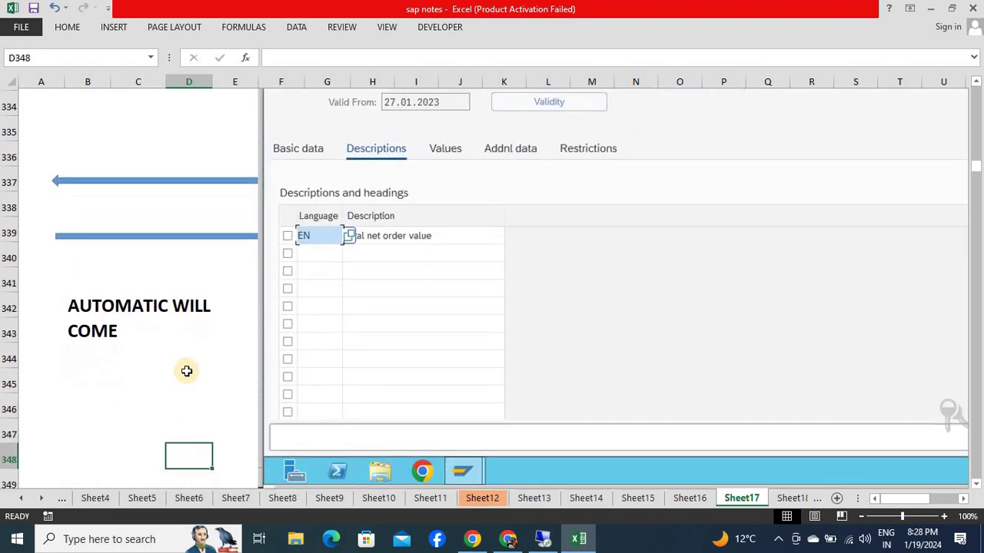
key(Down)
key(Down)
key(Down)
key(Down)
key(Down)
key(Down)
key(Down)
key(Down)
key(Down)
key(Down)
key(Down)
key(Down)
key(Down)
key(Down)
key(Down)
key(Down)
key(Down)
key(Down)
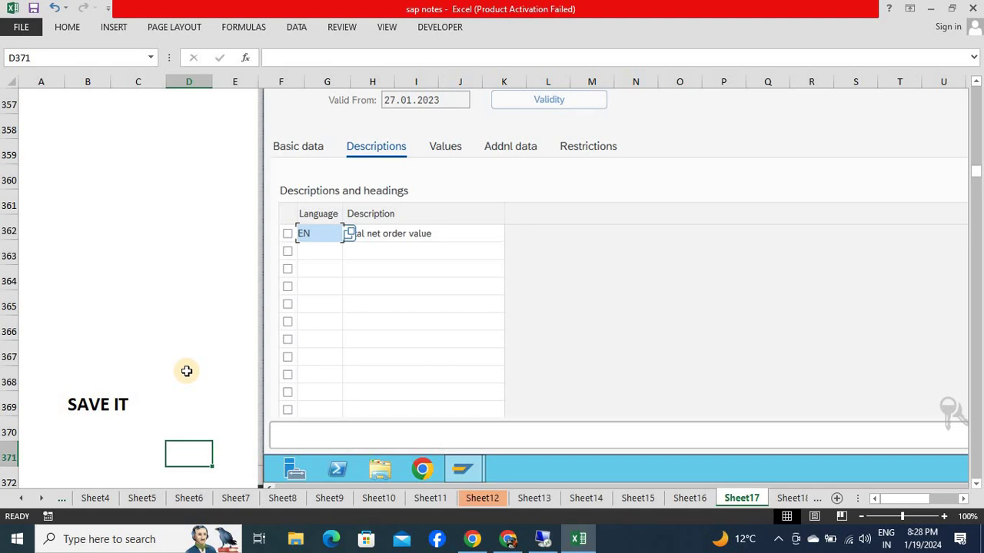
Return to the SAP session and open the descriptions of the characteristic
key(alt+Tab)
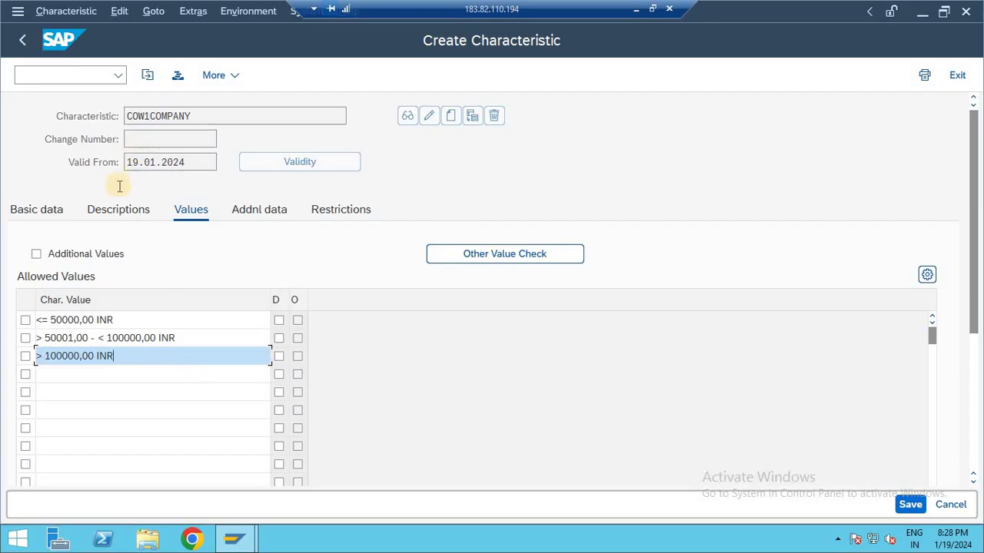
click(118, 210)
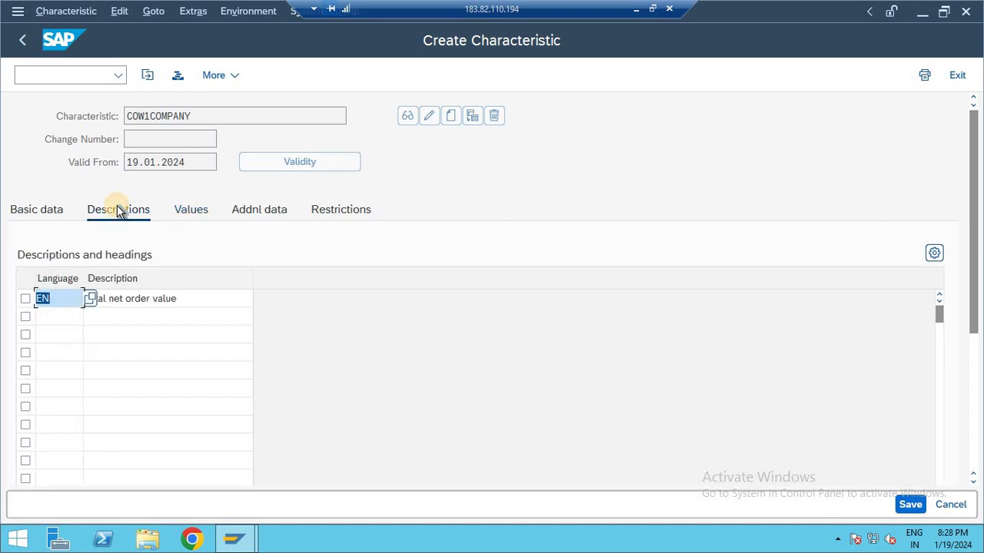
Check the English description and the allowed values of characteristic COW1COMPANY, and save the characteristic
click(136, 298)
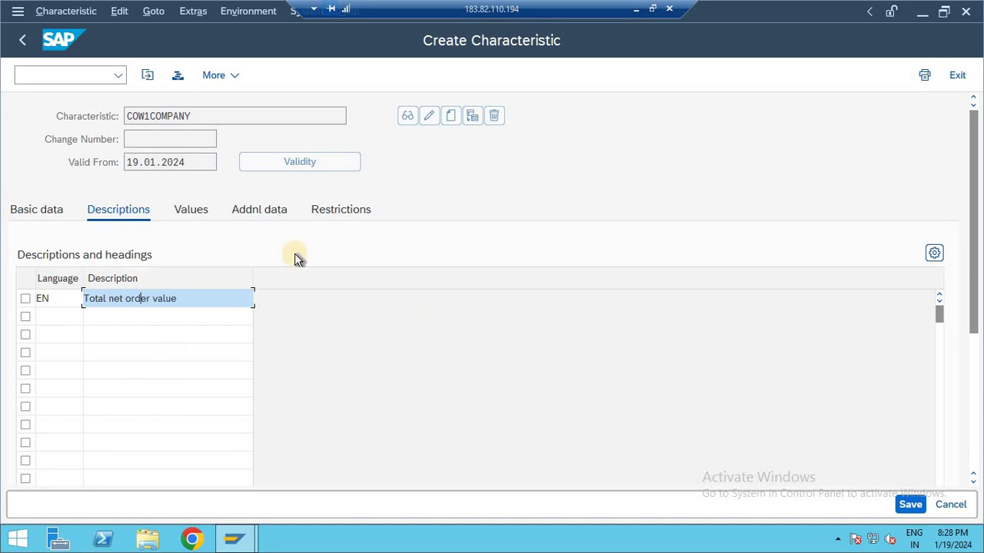
click(192, 215)
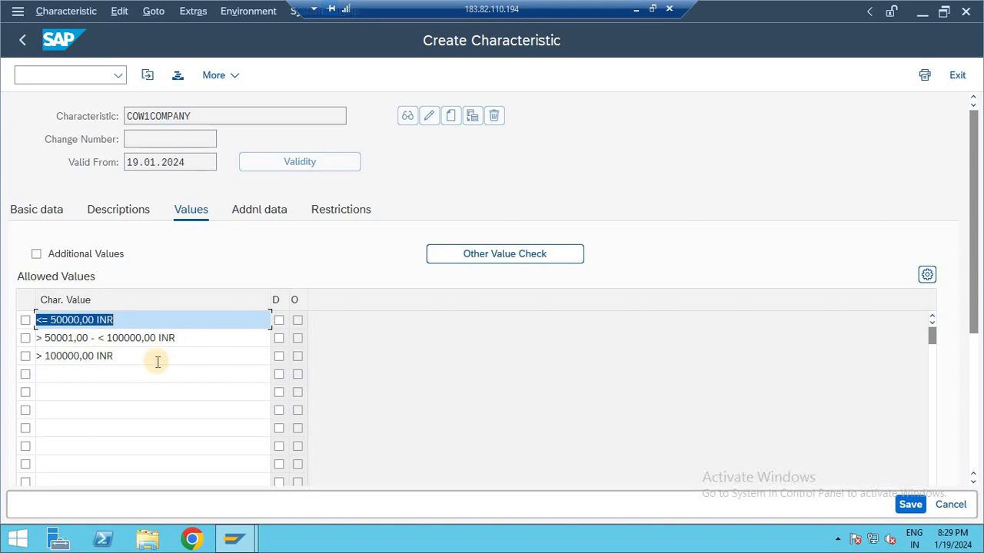
click(905, 504)
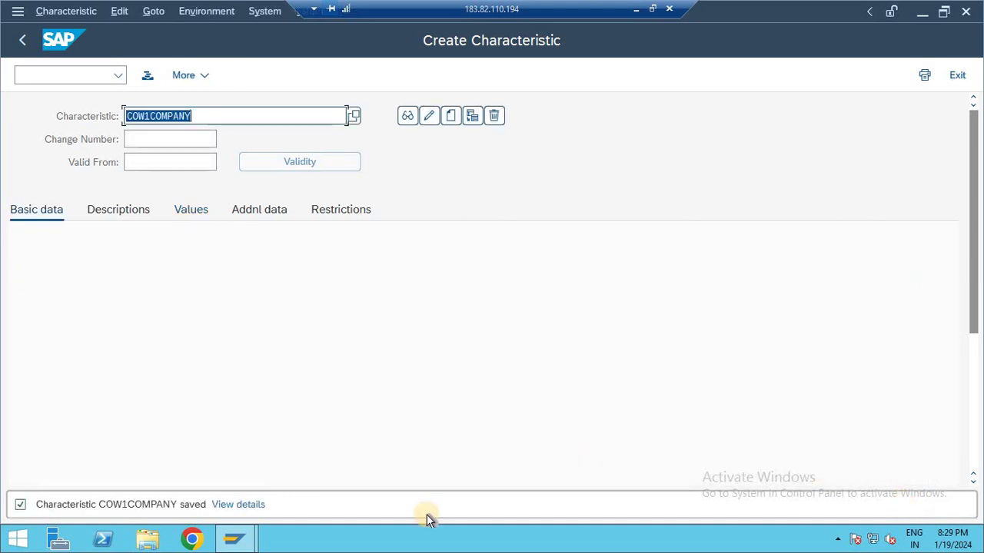
Copy the characteristic name COW1COMPANY from SAP into cell B365 on Sheet17 of the Excel notes
click(206, 113)
drag(198, 115, 48, 116)
key(ctrl+c)
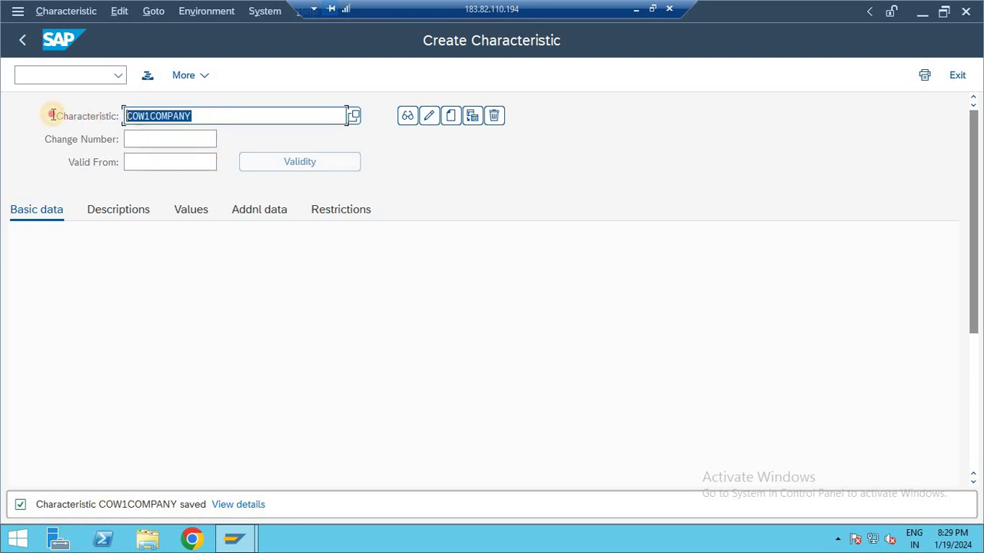
click(635, 9)
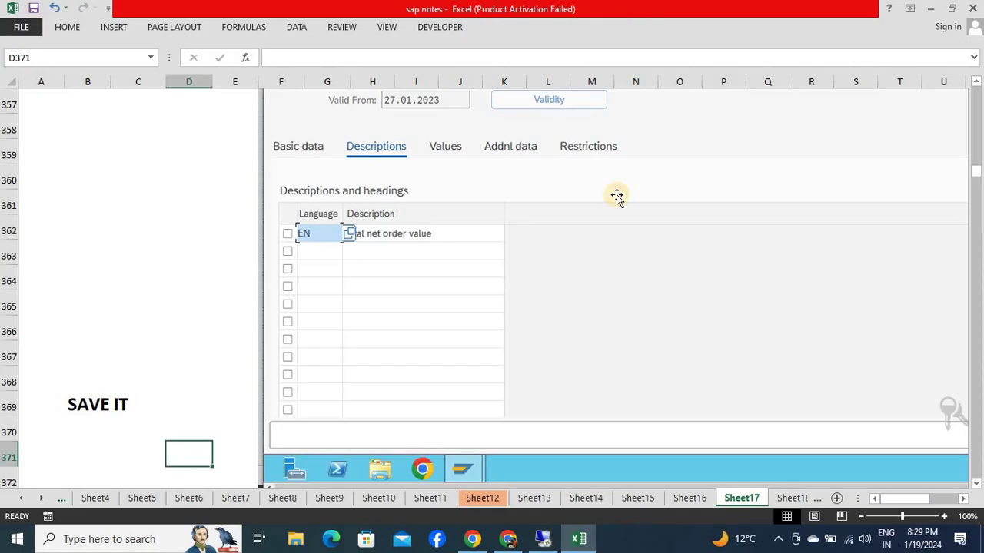
key(Up)
key(Up)
key(Up)
key(Up)
key(Up)
key(Up)
key(Up)
key(Up)
key(Up)
key(Up)
key(Up)
key(Up)
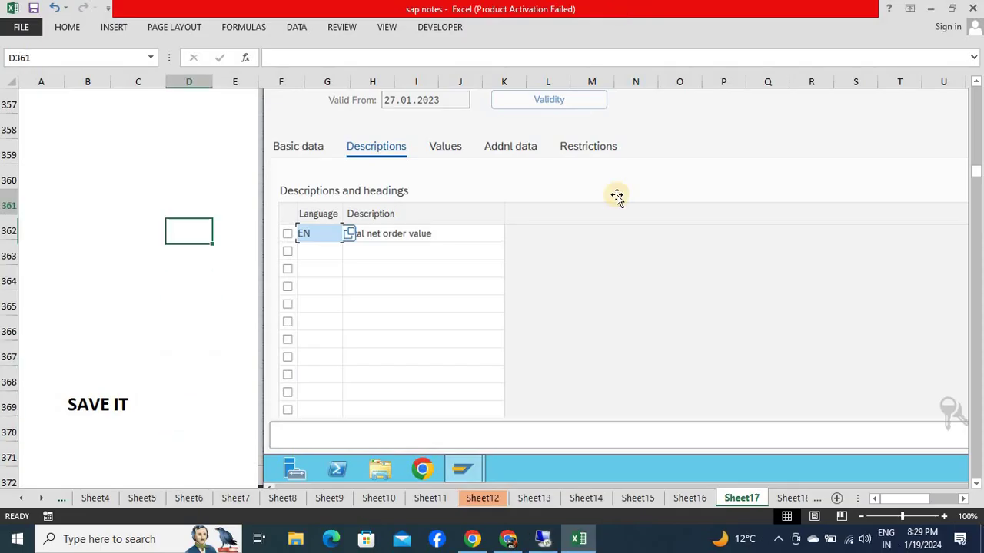
key(Left)
key(Left)
key(Down)
key(Down)
key(Down)
key(Down)
key(Down)
key(Down)
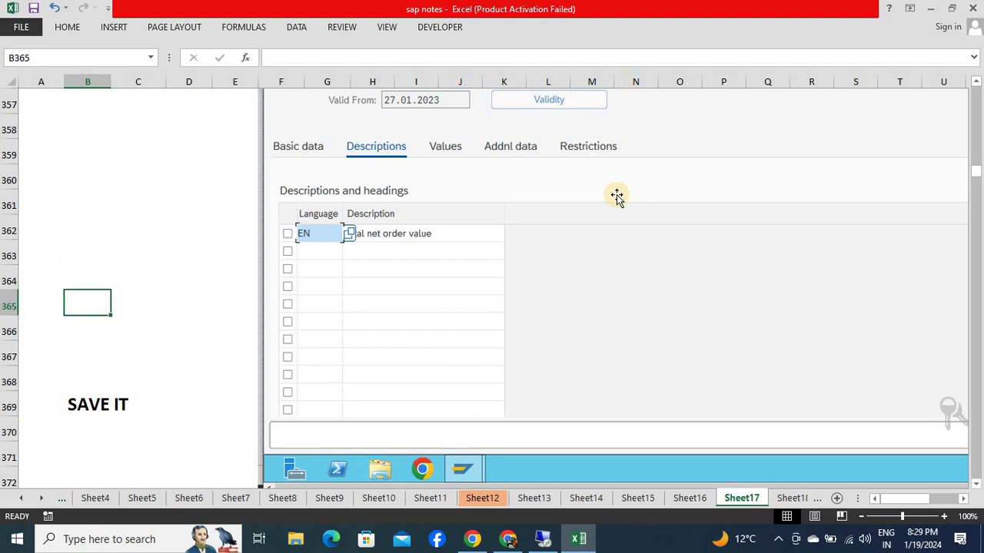
key(ctrl+v)
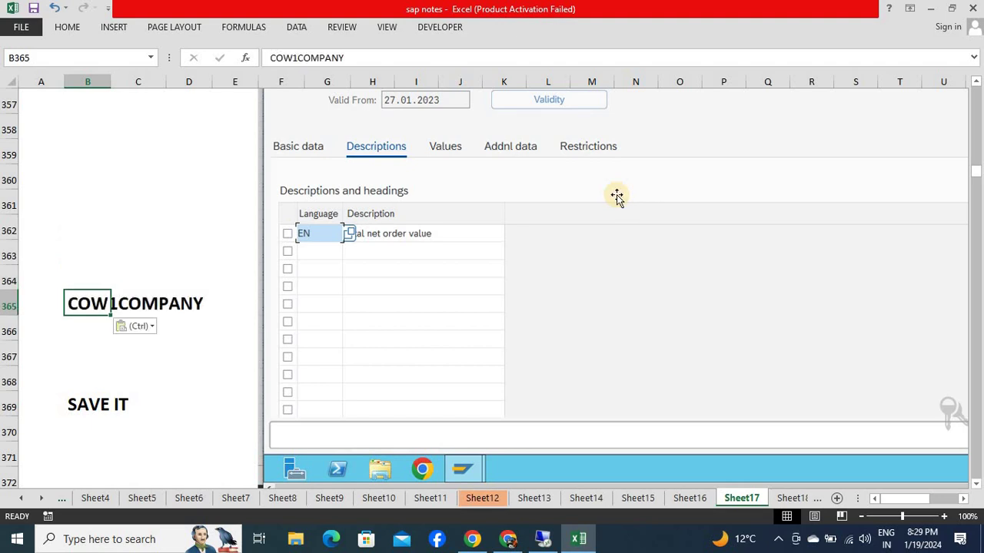
key(Down)
key(Down)
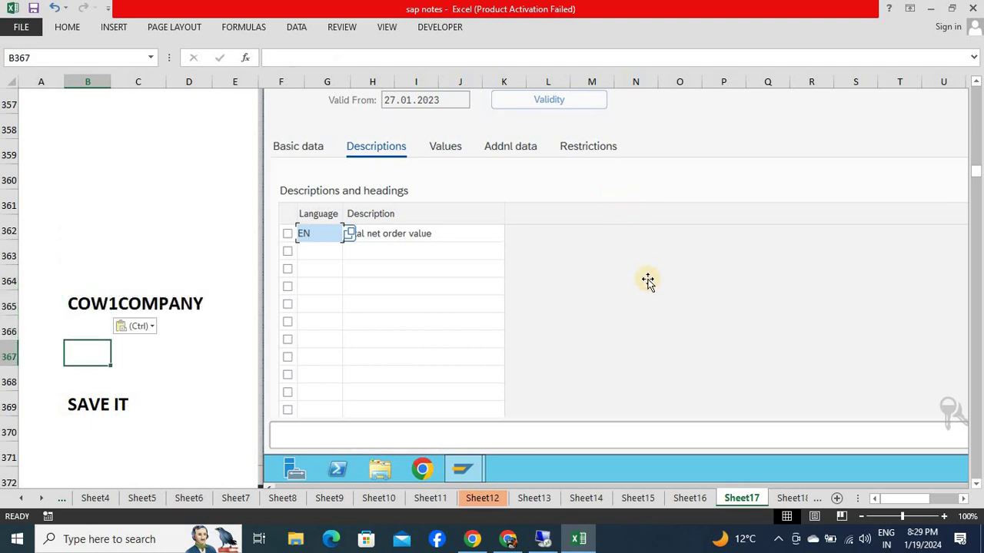
click(304, 375)
key(Delete)
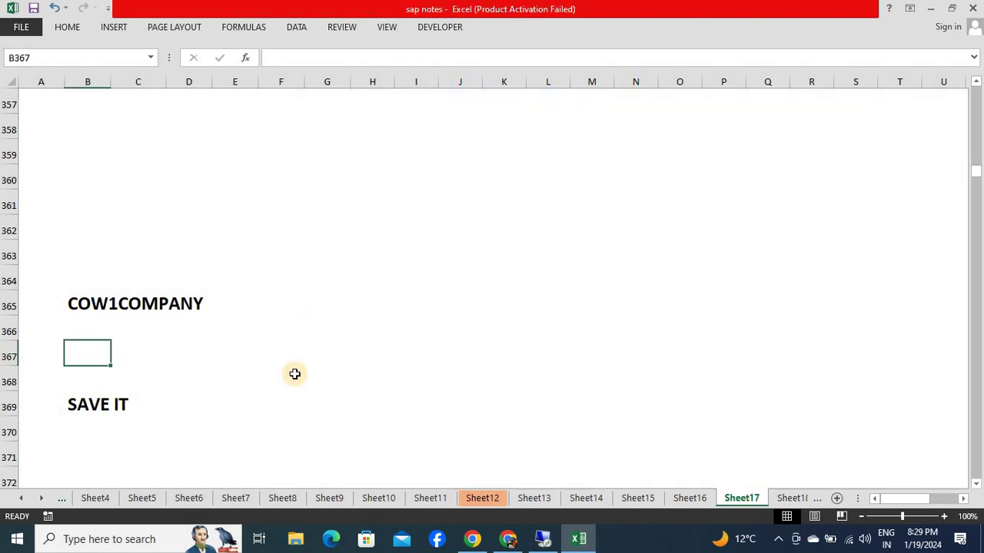
click(152, 352)
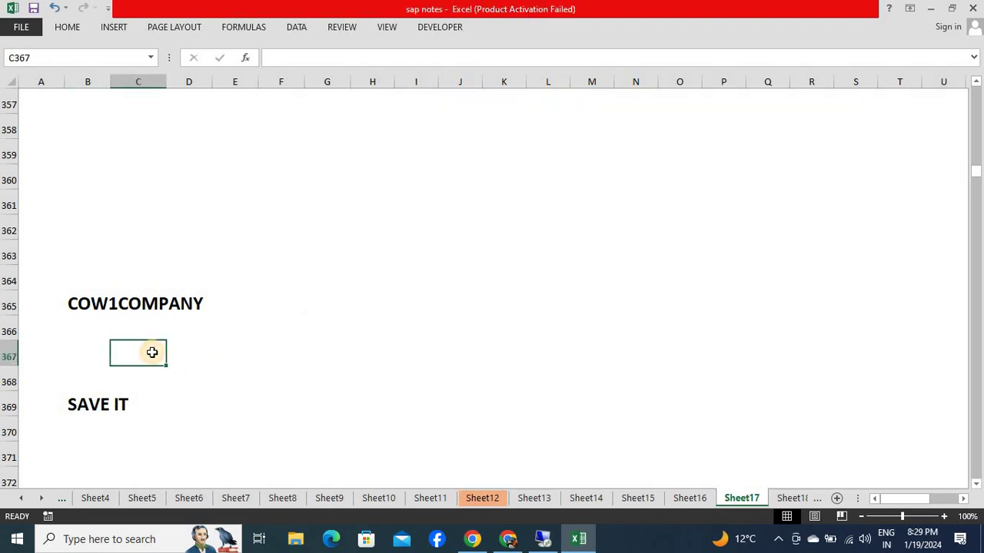
key(ctrl+z)
click(113, 355)
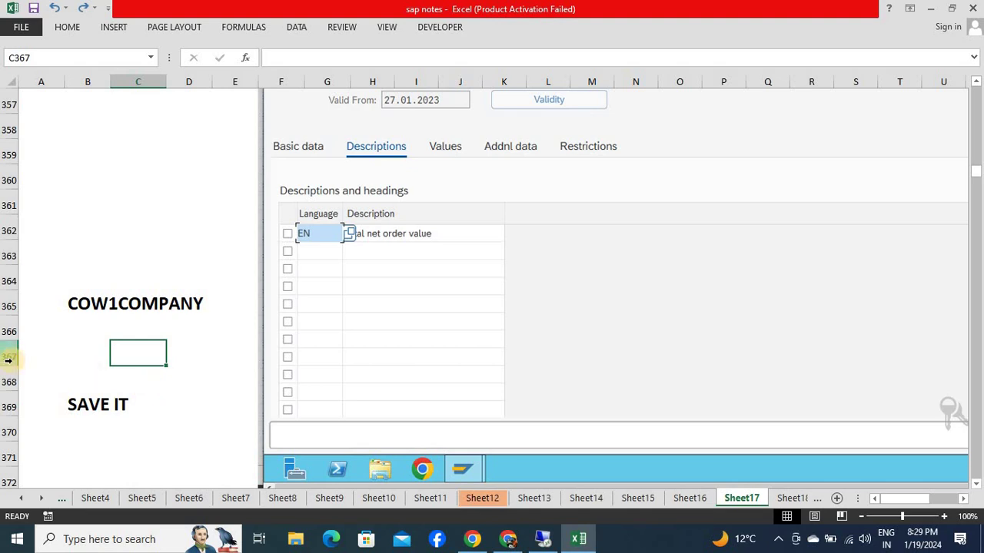
Enter 367 in cell B367, between the COW1COMPANY entry and the SAVE IT note
click(86, 359)
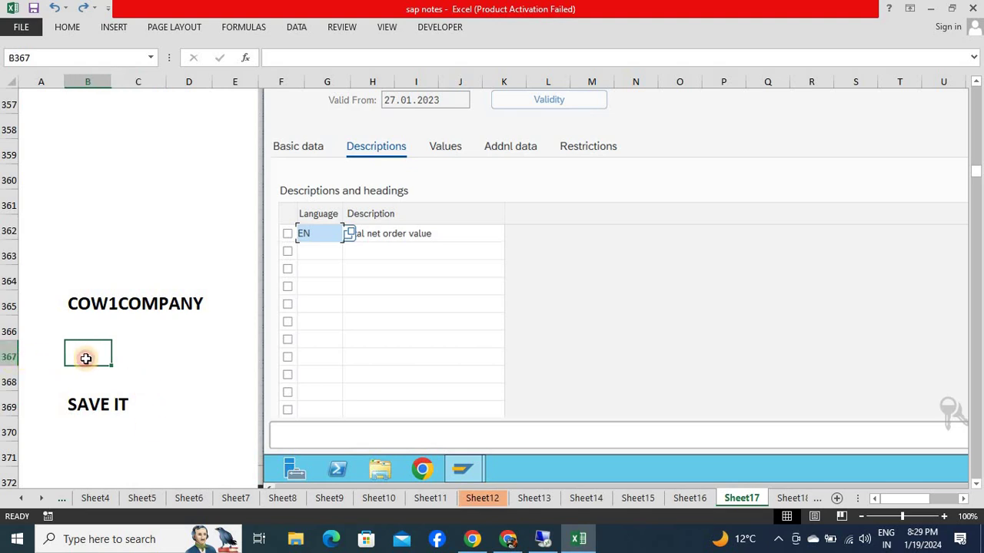
text(367)
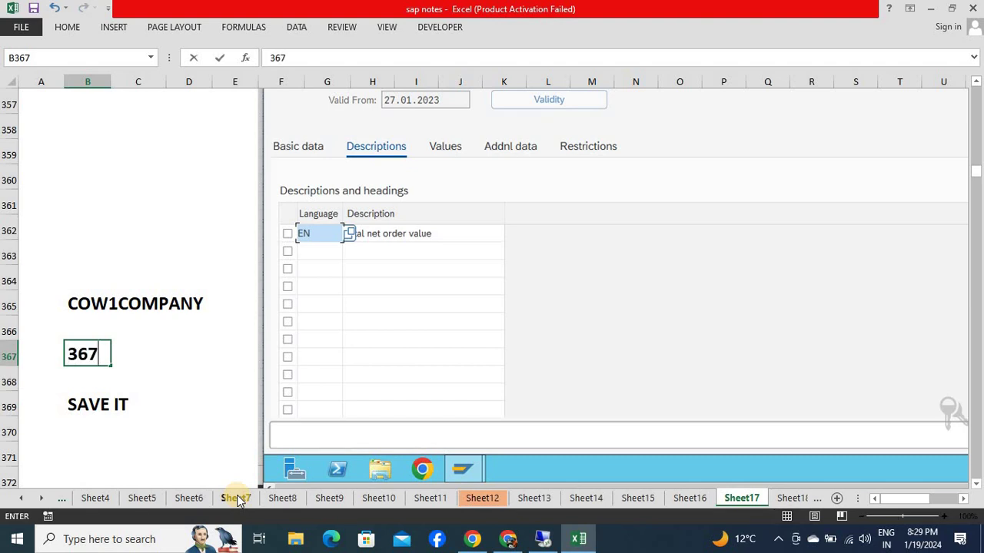
key(Return)
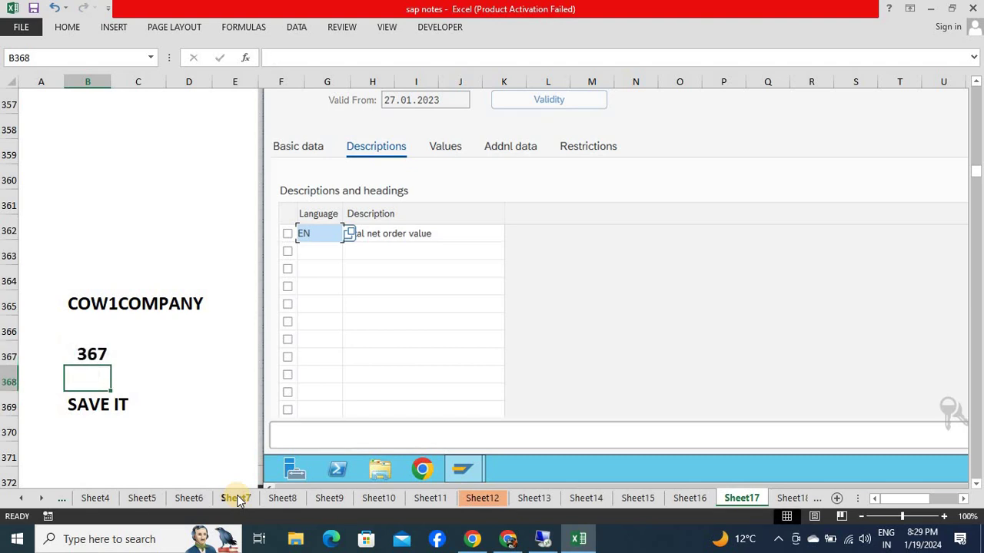
Follow the Sheet17 notes past SAVE IT to the screenshot for creating the document type characteristic
key(Up)
key(Up)
key(Up)
key(Right)
key(Down)
key(Down)
key(Down)
key(Down)
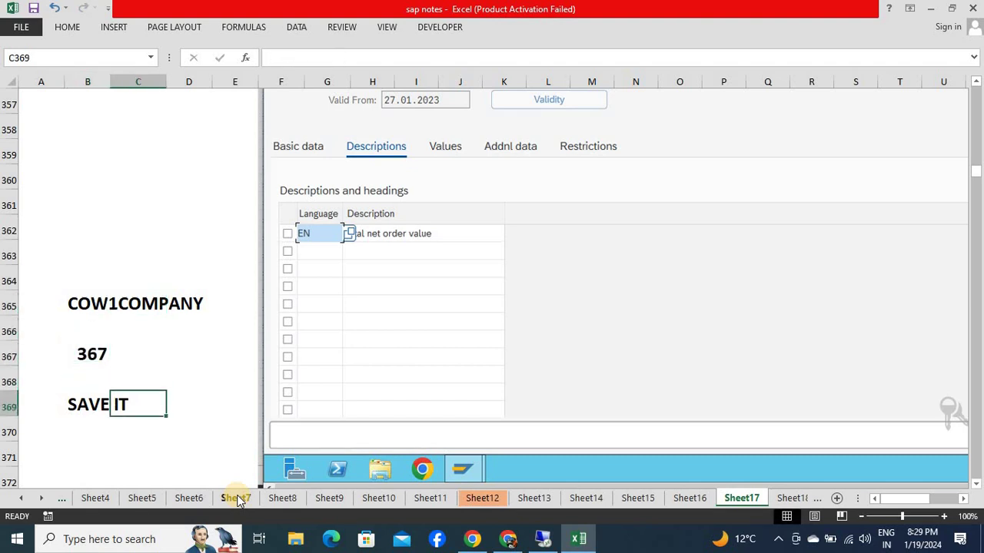
key(Down)
key(Down)
key(Down)
key(Down)
key(Down)
key(Down)
key(Down)
key(Down)
key(Down)
key(Down)
key(Down)
key(Down)
key(Down)
key(Down)
key(Down)
key(Down)
key(Down)
key(Down)
key(Down)
key(Down)
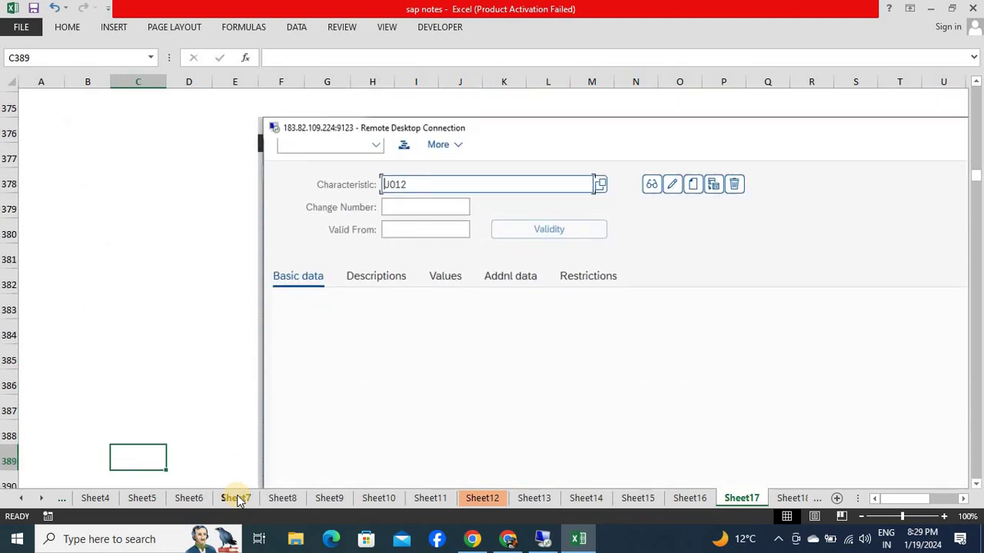
key(Down)
key(Down)
key(Down)
key(Down)
key(Down)
key(Down)
key(Down)
key(Down)
key(Down)
key(Down)
key(Down)
key(Down)
key(Down)
key(Down)
key(Down)
key(Down)
key(Down)
key(Down)
key(Down)
key(Down)
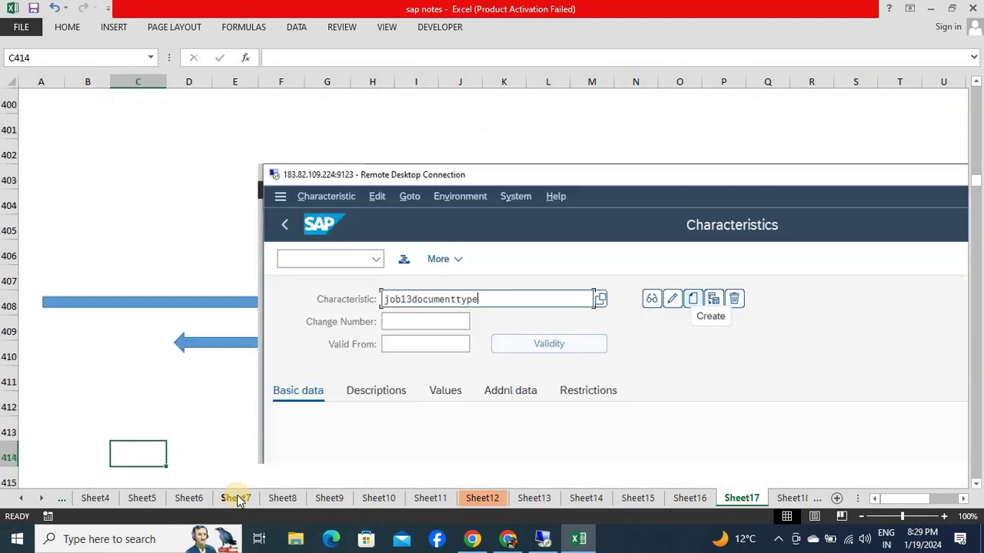
Review the characteristics table on Sheet16, covering each characteristic's value, CEKKO table name and field from order value to plant
click(705, 501)
drag(79, 377, 297, 358)
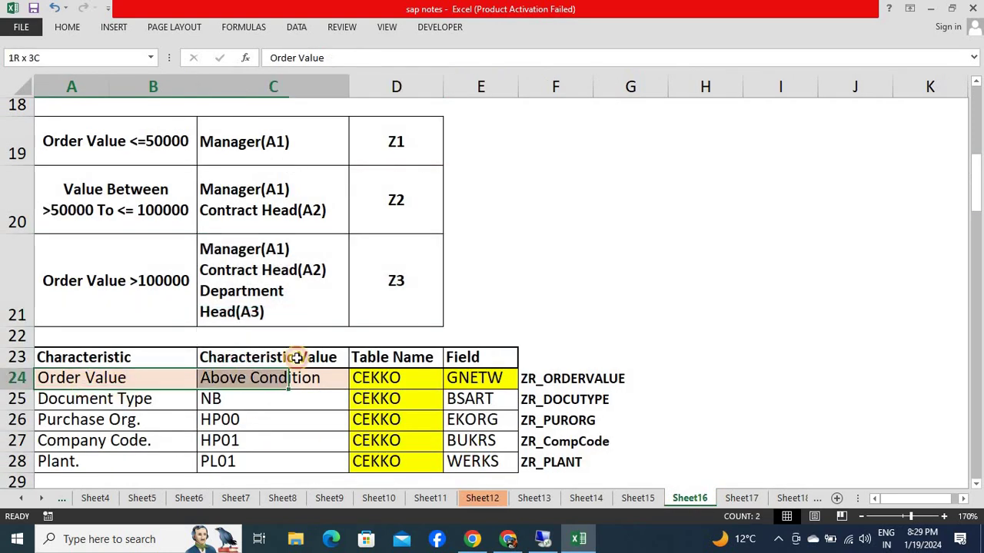
drag(82, 399, 330, 398)
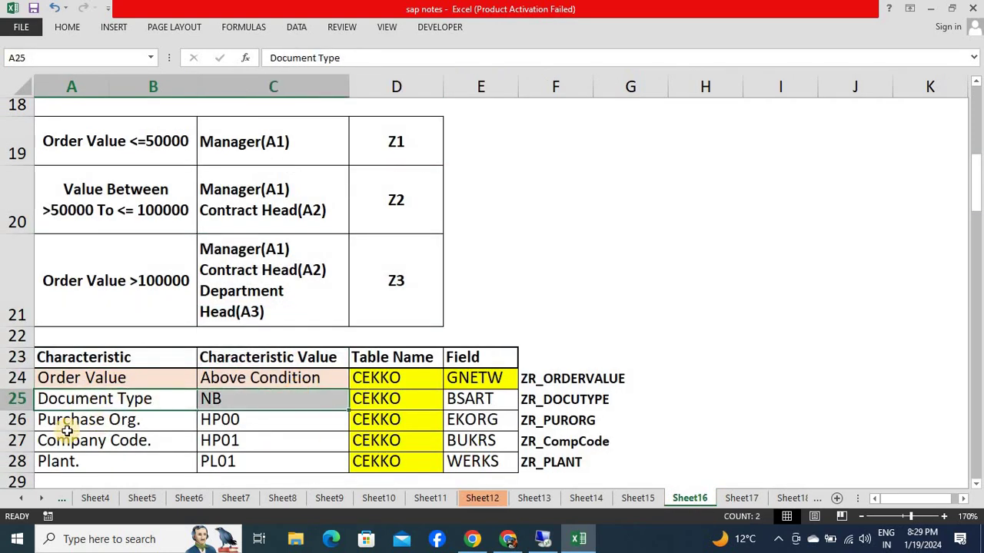
drag(65, 433, 247, 417)
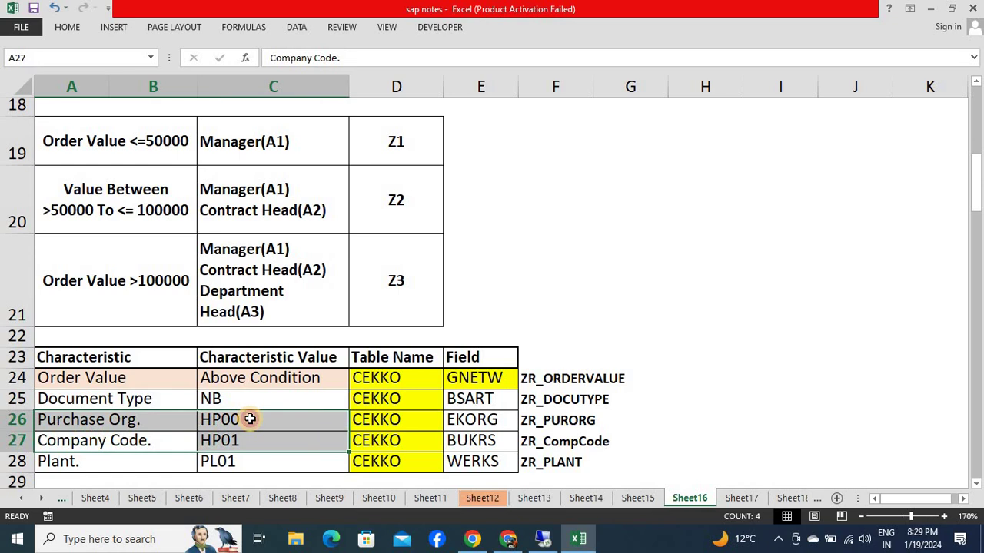
click(101, 467)
drag(100, 400, 397, 443)
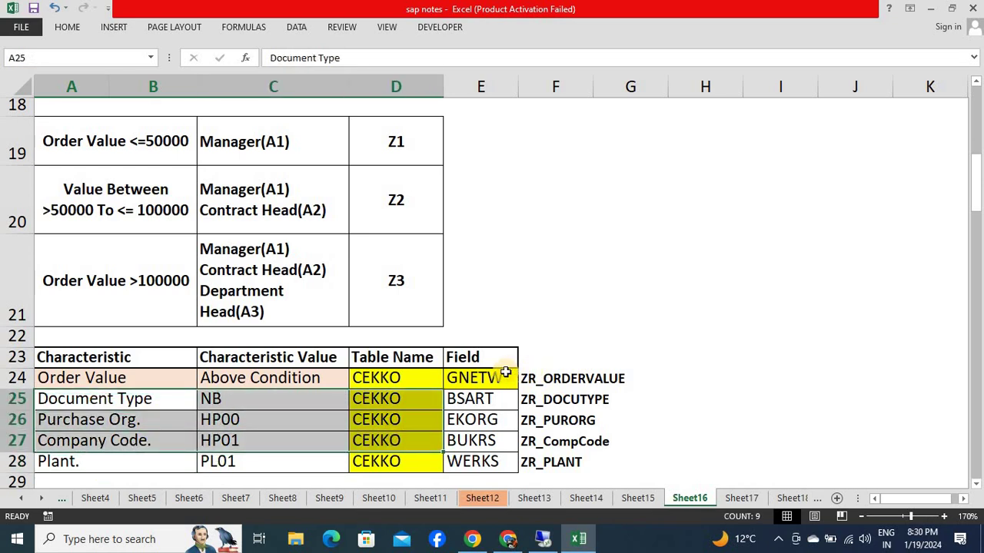
drag(494, 378, 482, 462)
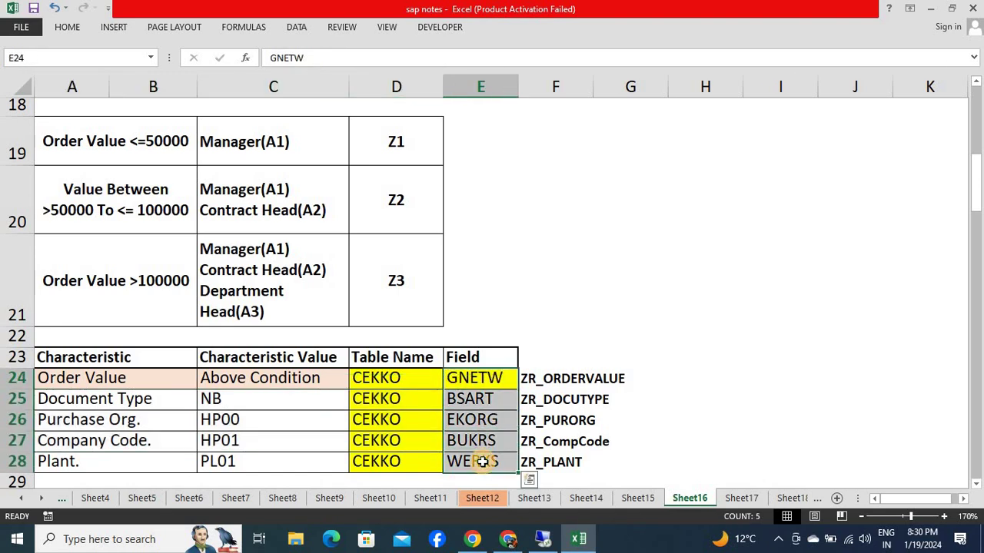
click(655, 304)
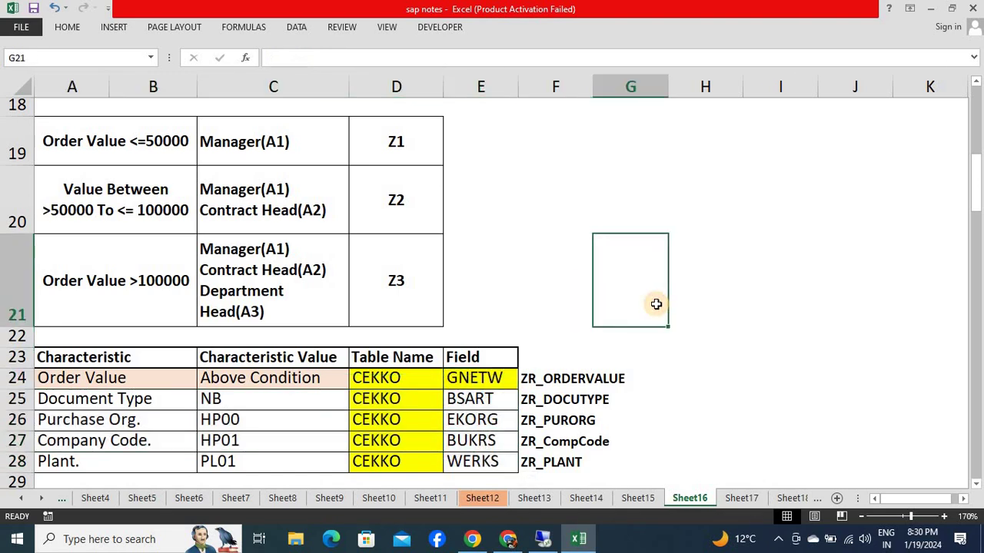